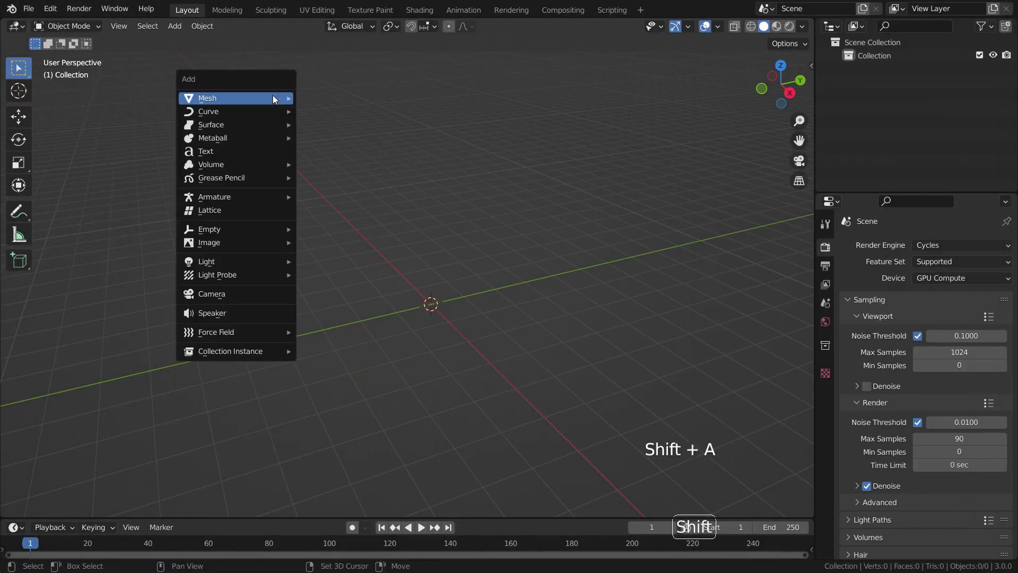
# Add a UV sphere and give it smooth shading.
pyautogui.moveTo(276, 98)
pyautogui.click(350, 139)
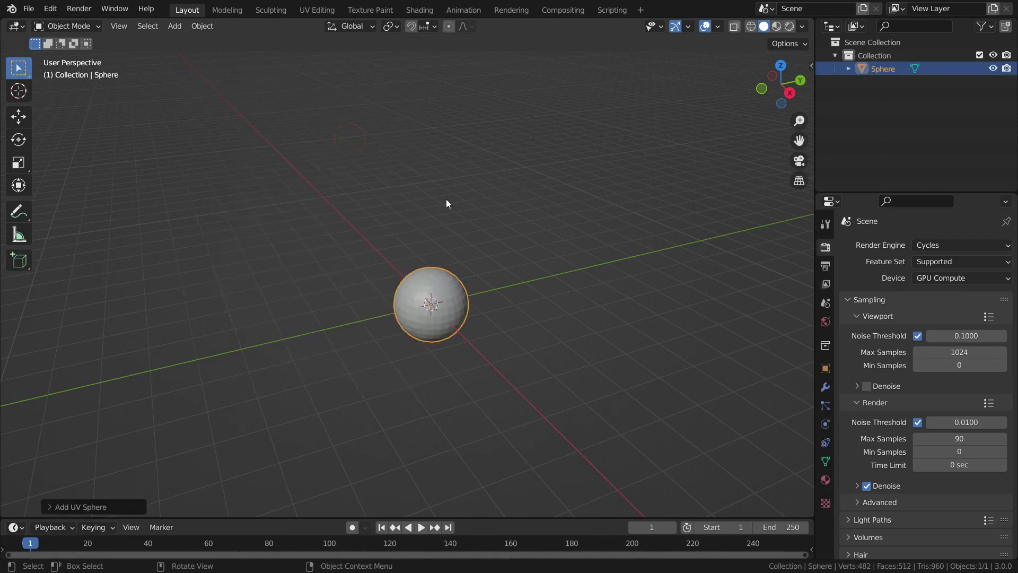
pyautogui.rightClick(435, 291)
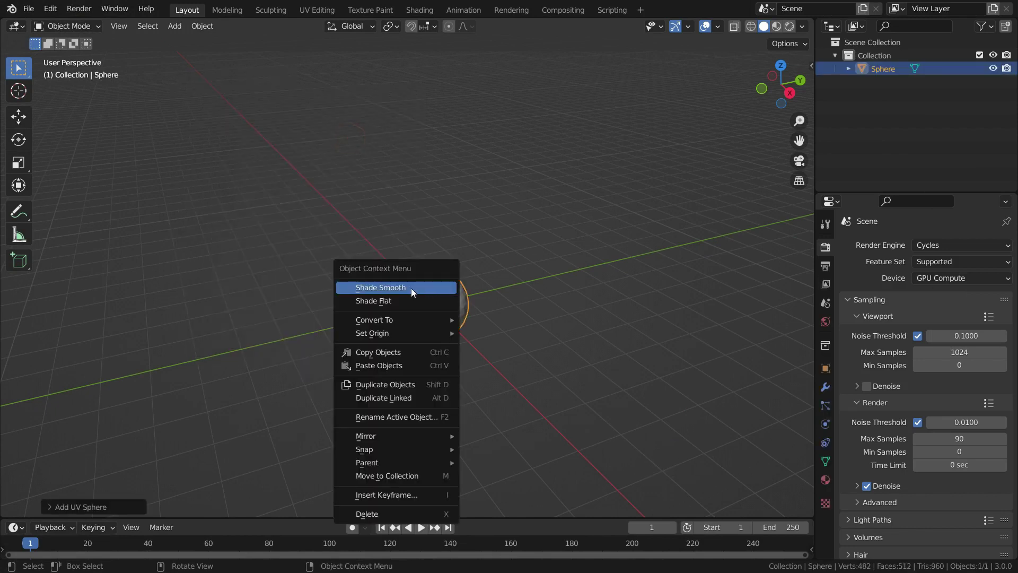
pyautogui.click(414, 292)
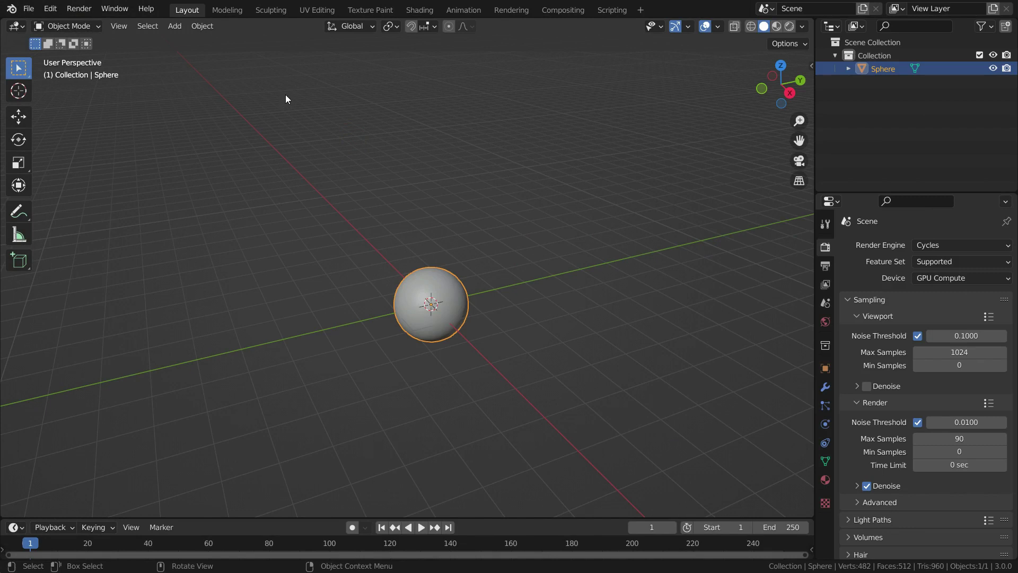
# Add a plane and scale it up about 42.5 times to form a ground floor.
pyautogui.hotkey('shift', 'a')
pyautogui.click(335, 94)
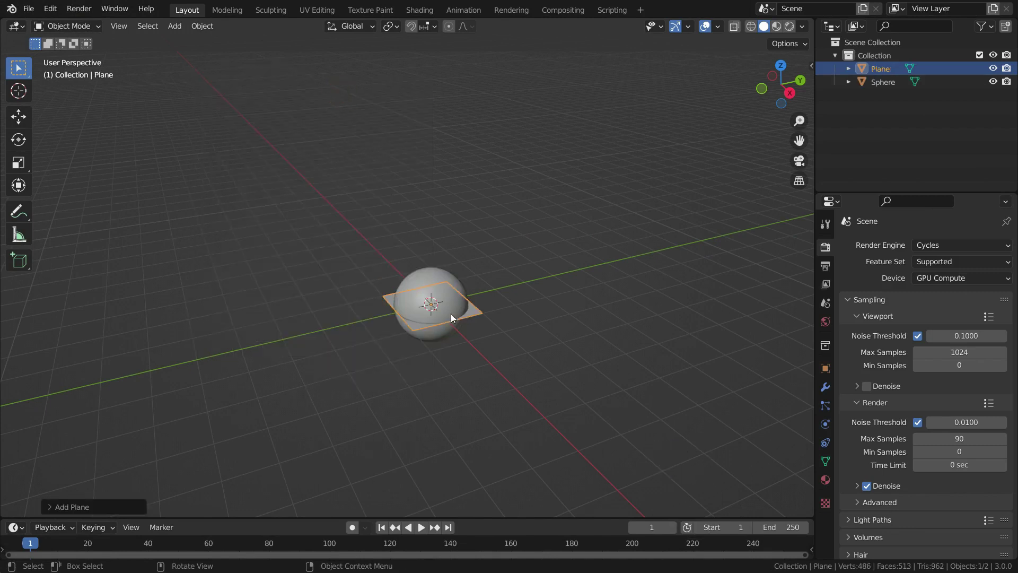
pyautogui.scroll(-2, 454, 325)
pyautogui.press('s')
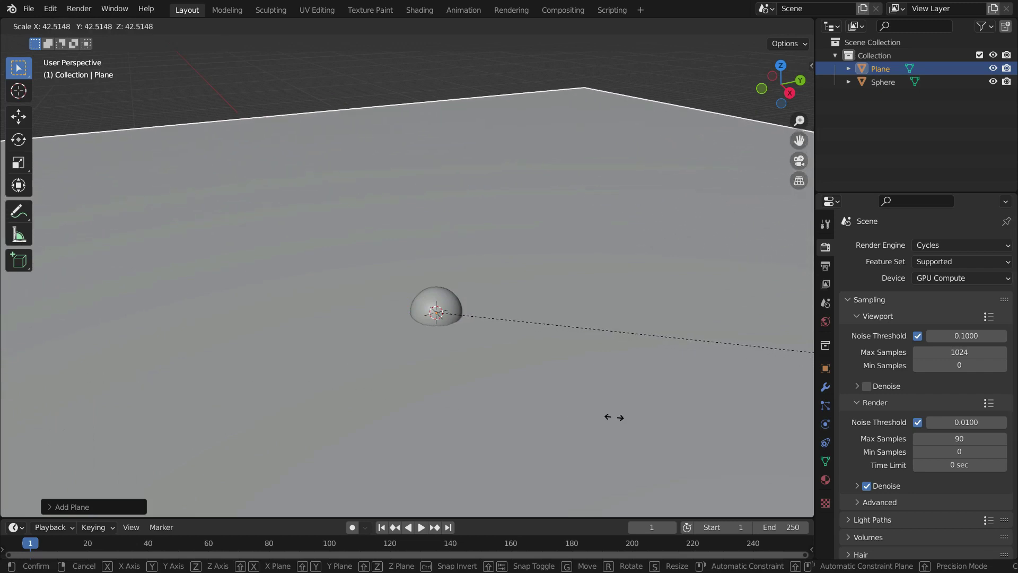
pyautogui.click(191, 315)
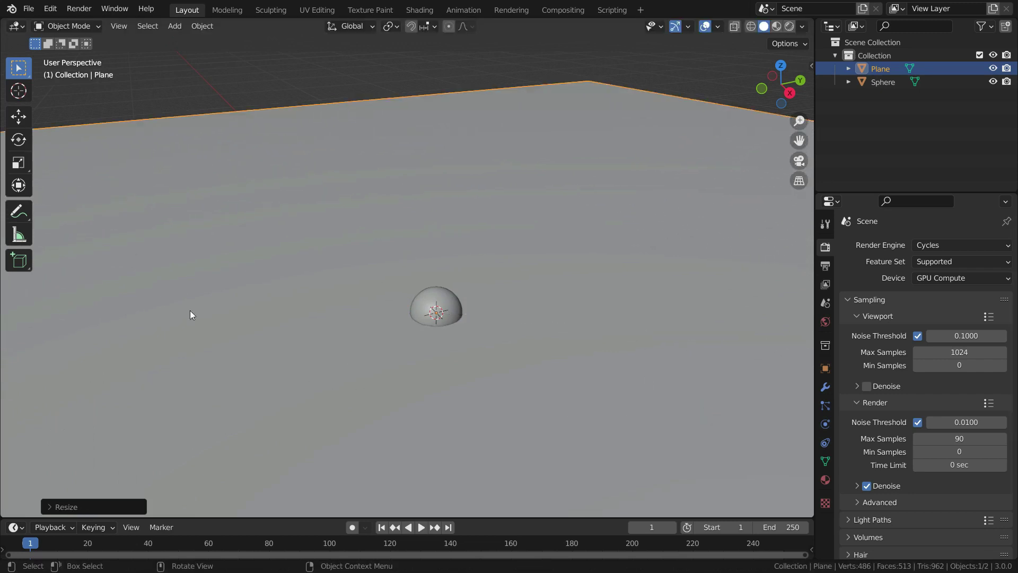
# Raise the sphere about 2.77 m straight up along Z above the plane.
pyautogui.click(445, 295)
pyautogui.press('g')
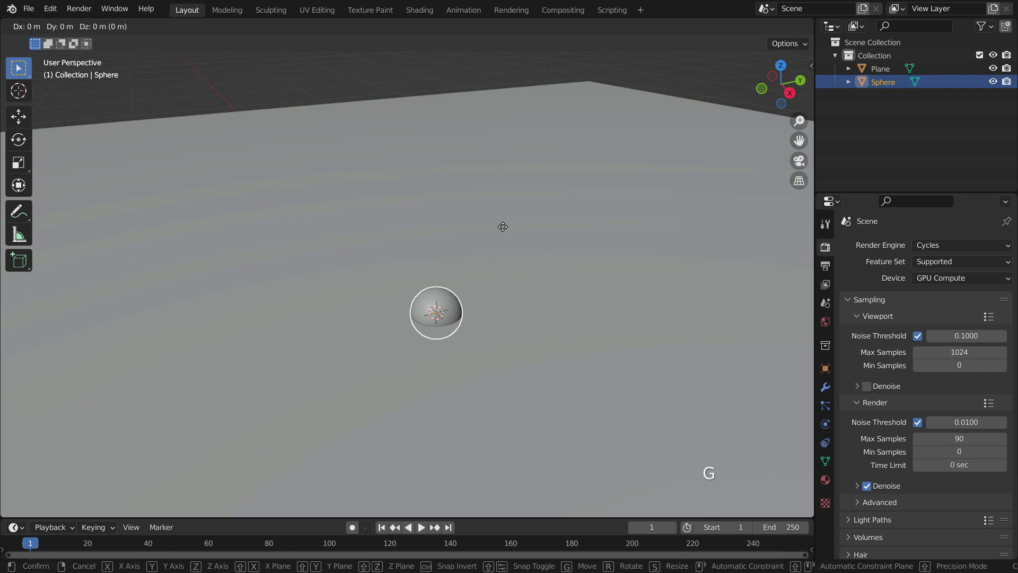
pyautogui.press('z')
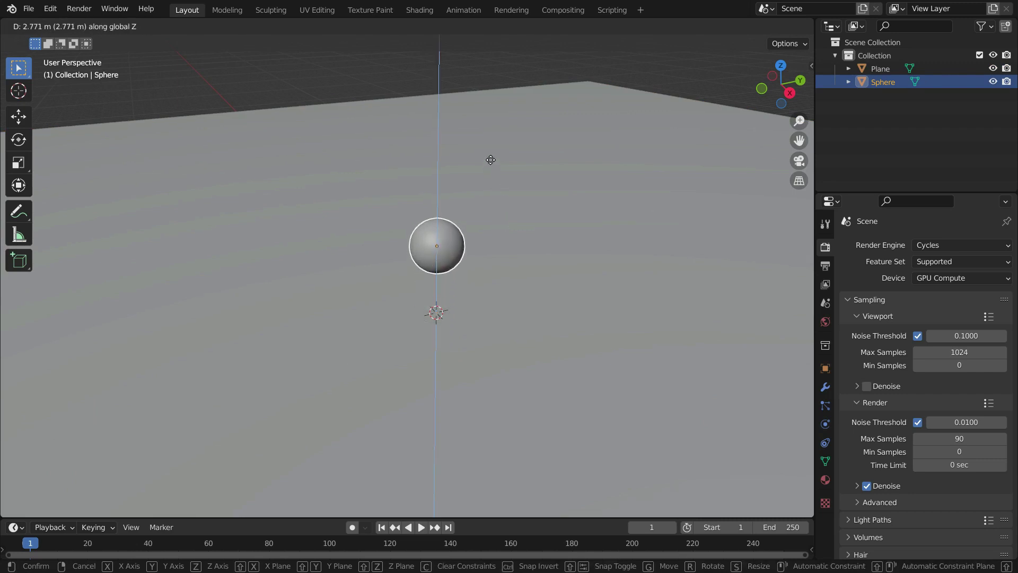
pyautogui.click(496, 183)
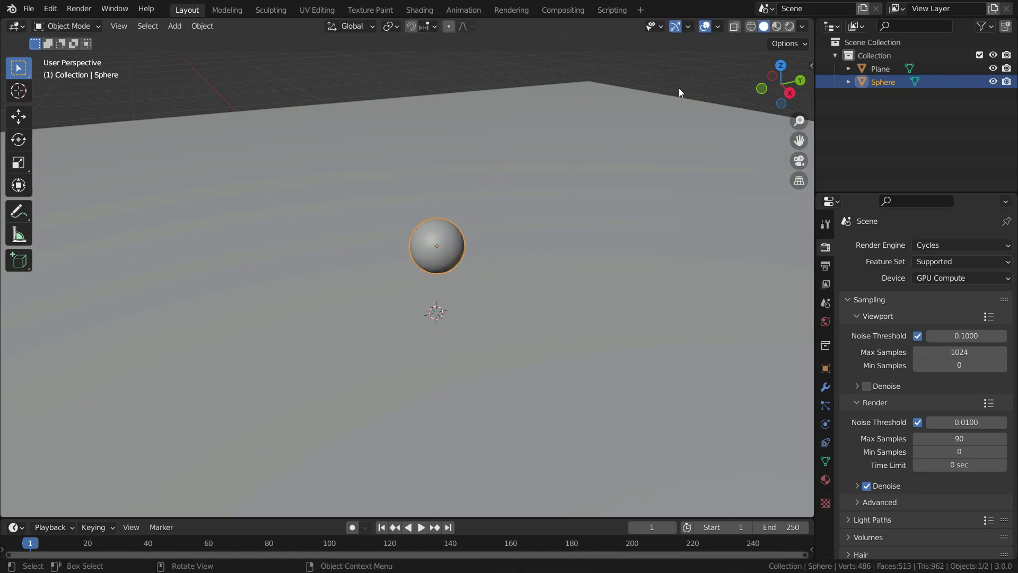
# Apply Quick Explode to the sphere from Object > Quick Effects.
pyautogui.click(201, 28)
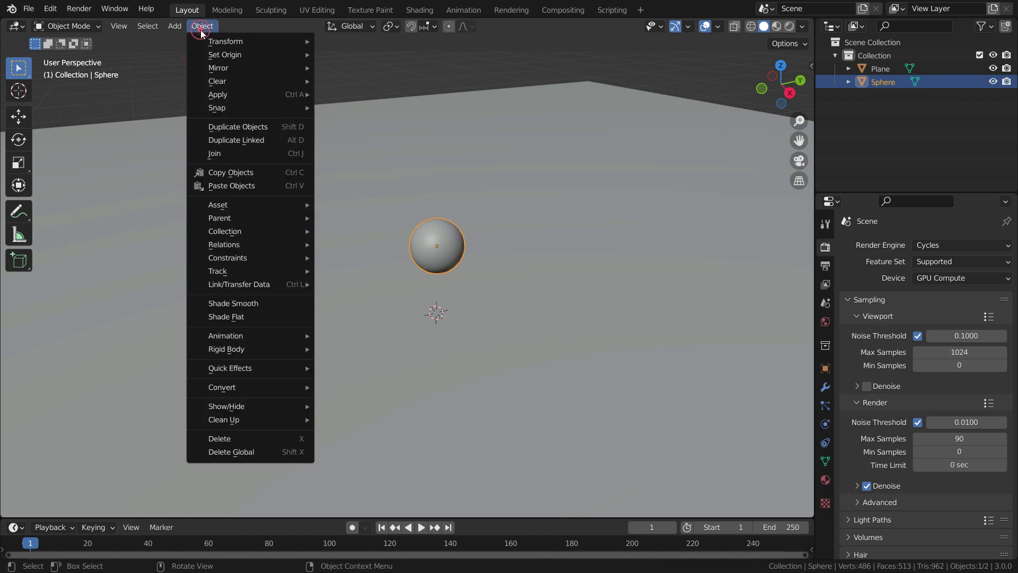
pyautogui.moveTo(221, 369)
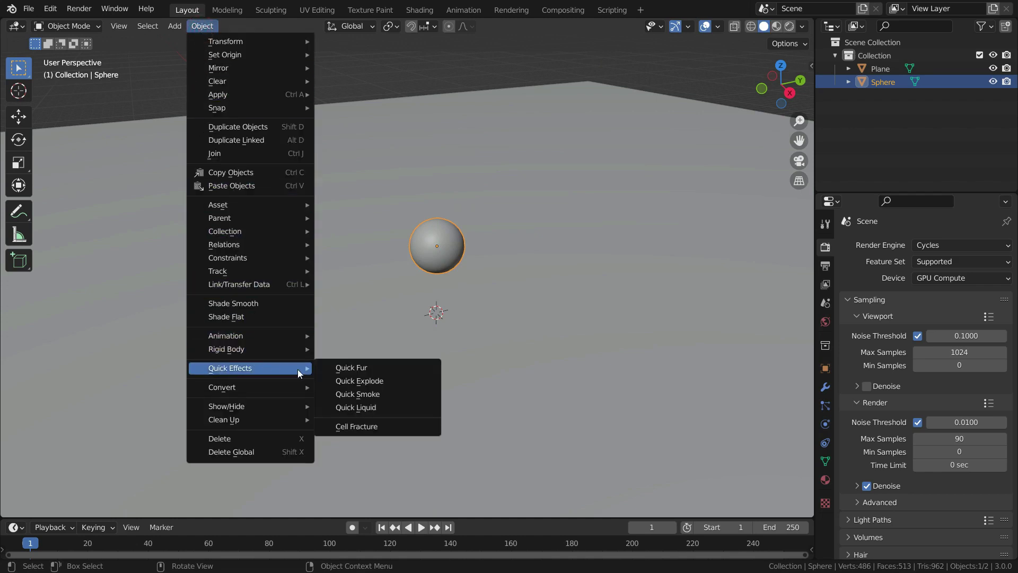
pyautogui.click(374, 380)
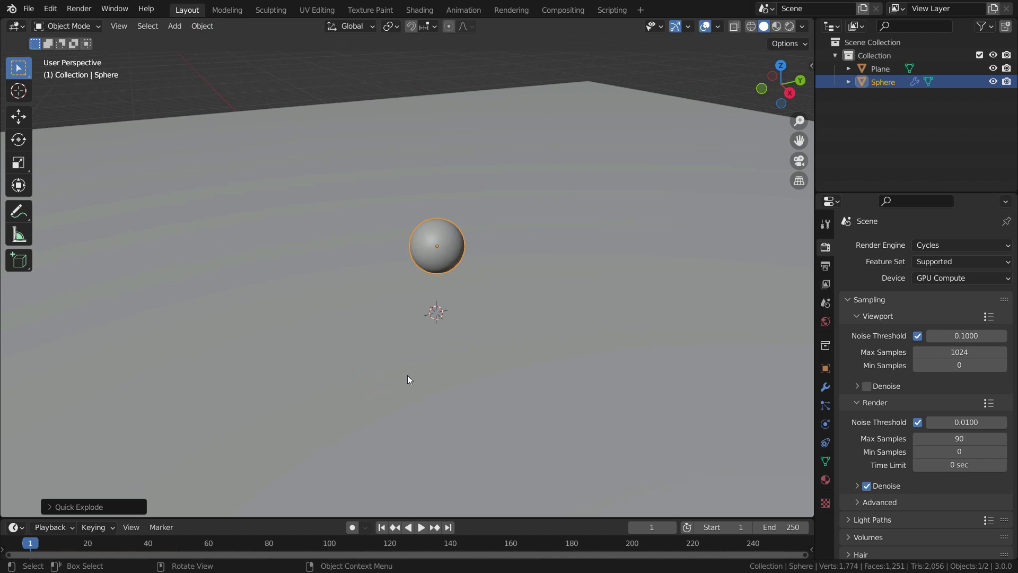
# Preview the explosion twice, returning to frame 1 afterwards.
pyautogui.click(420, 528)
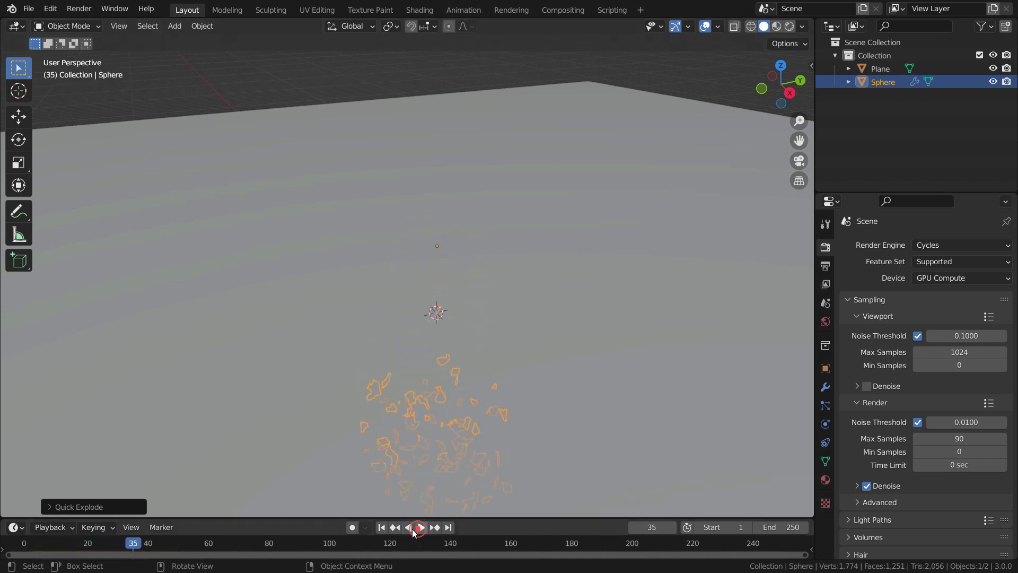
pyautogui.click(420, 528)
pyautogui.click(382, 528)
pyautogui.click(419, 529)
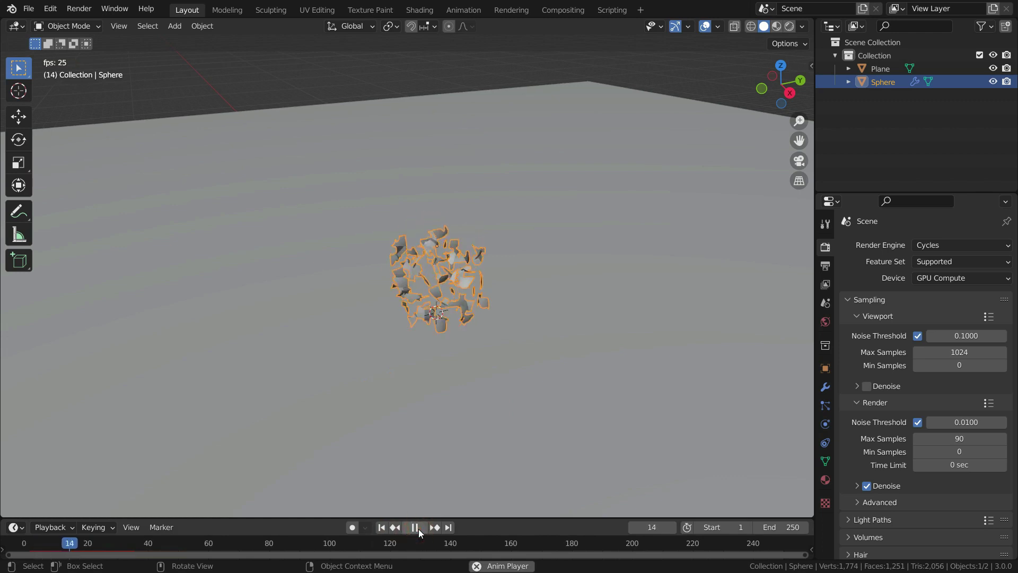
pyautogui.click(419, 528)
pyautogui.click(381, 528)
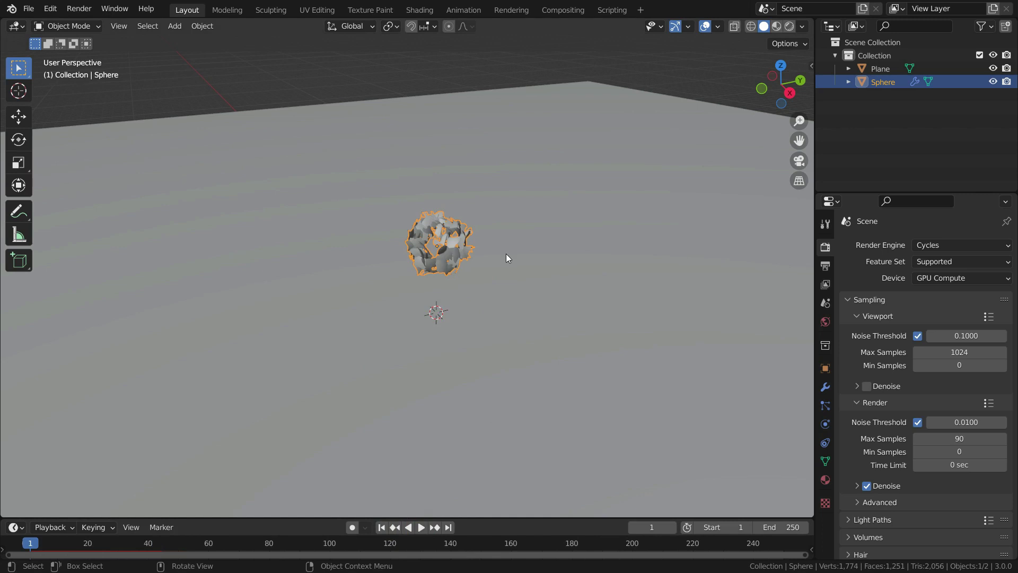
# Set the sphere's particle emission count to 70 and emission start frame to 20.
pyautogui.click(825, 406)
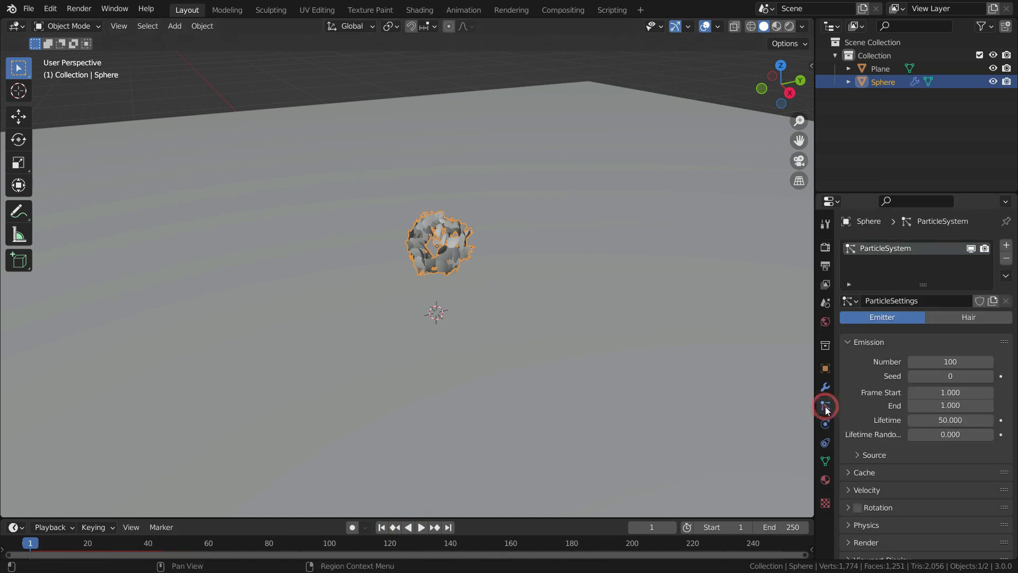
pyautogui.click(953, 365)
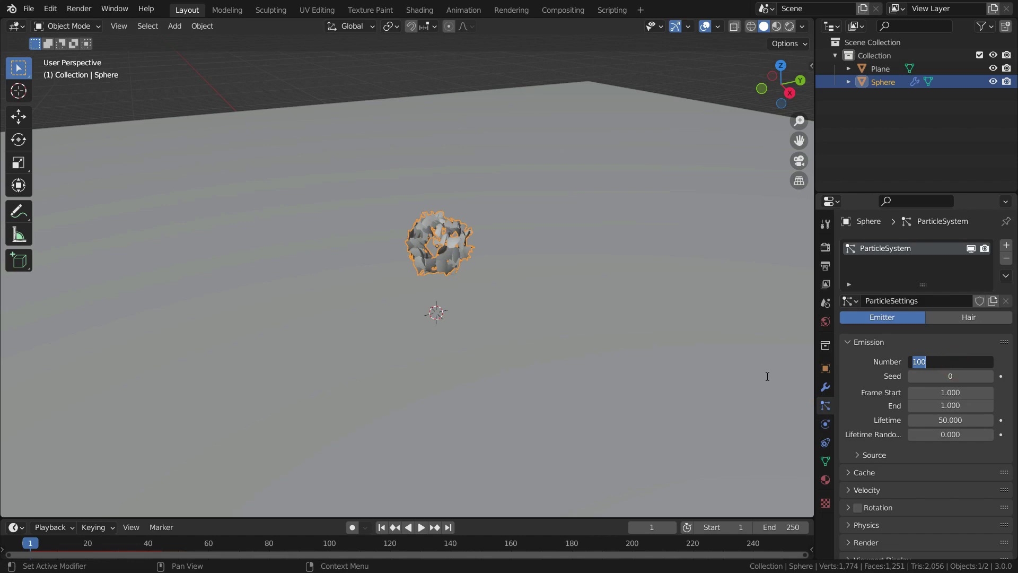
pyautogui.write('70')
pyautogui.press('Return')
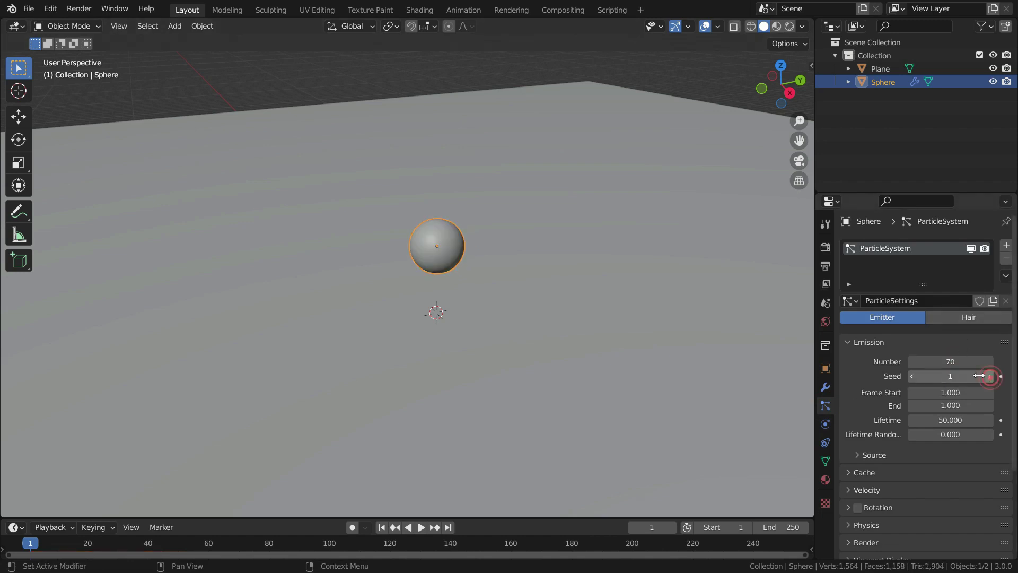
pyautogui.click(946, 392)
pyautogui.write('20')
pyautogui.press('Return')
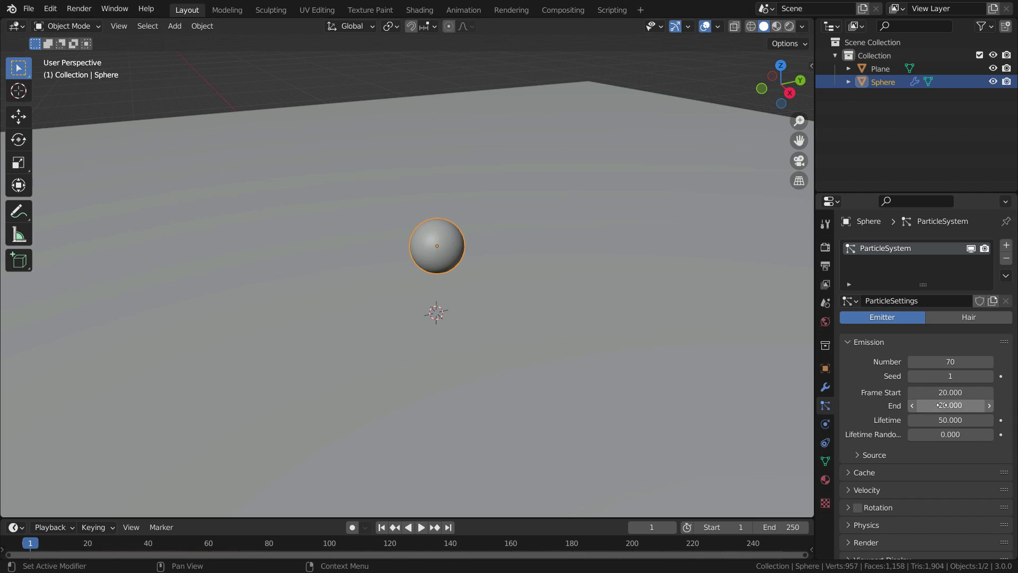
# Preview the delayed explosion three times, rewinding to frame 1 each time.
pyautogui.click(422, 528)
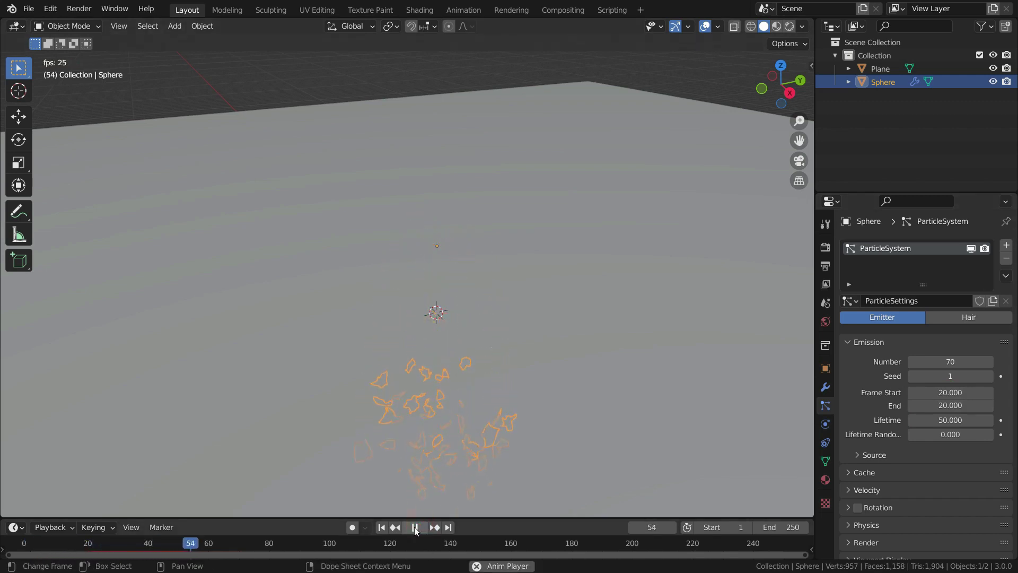
pyautogui.click(415, 528)
pyautogui.click(380, 529)
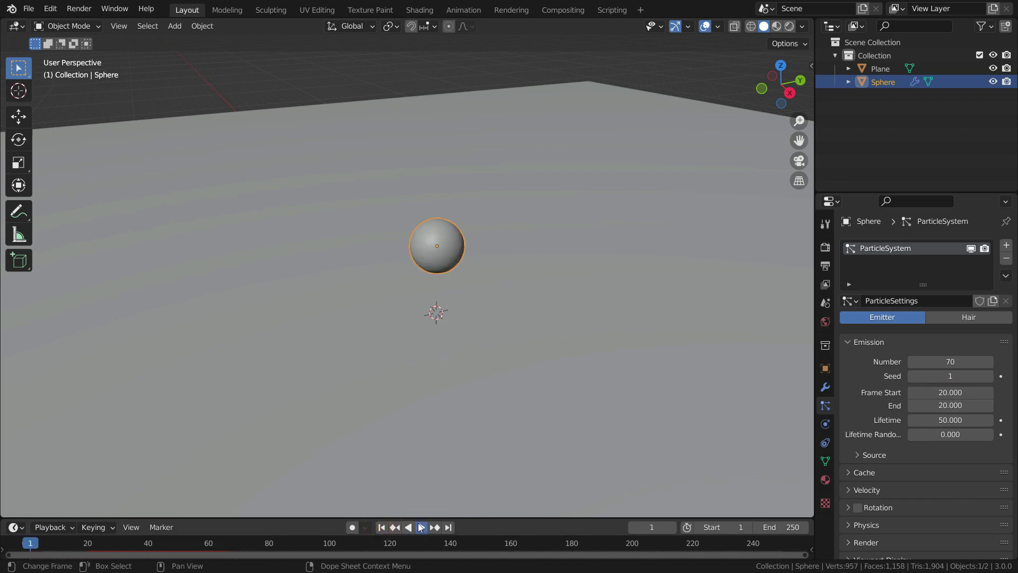
pyautogui.click(421, 527)
pyautogui.click(421, 527)
pyautogui.click(381, 528)
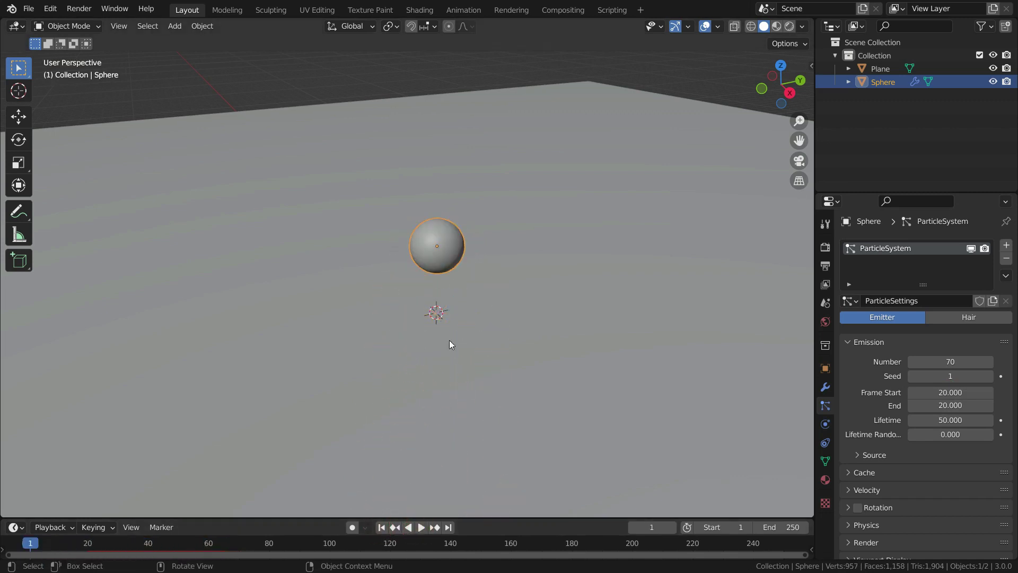
pyautogui.click(416, 528)
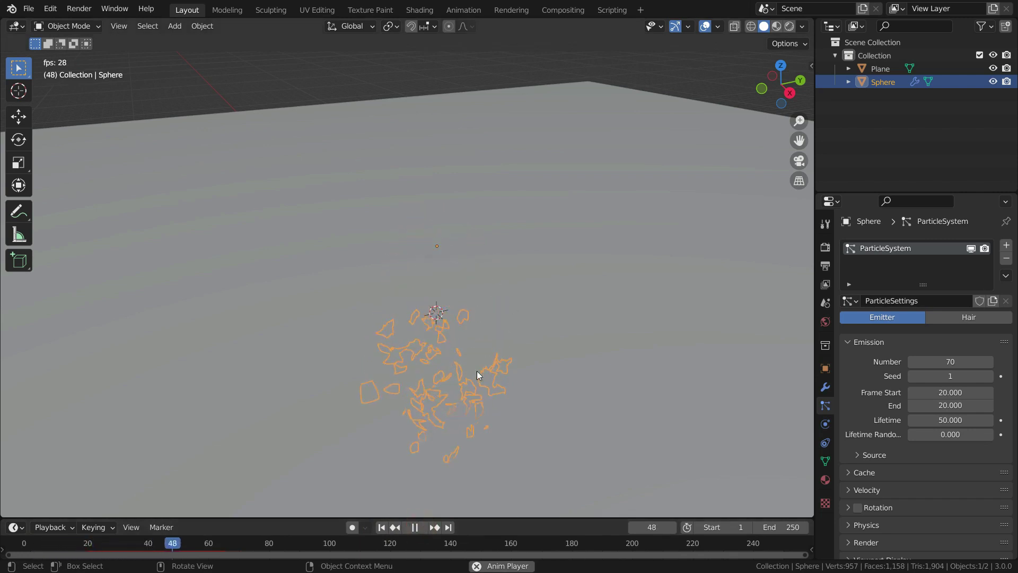
pyautogui.click(414, 527)
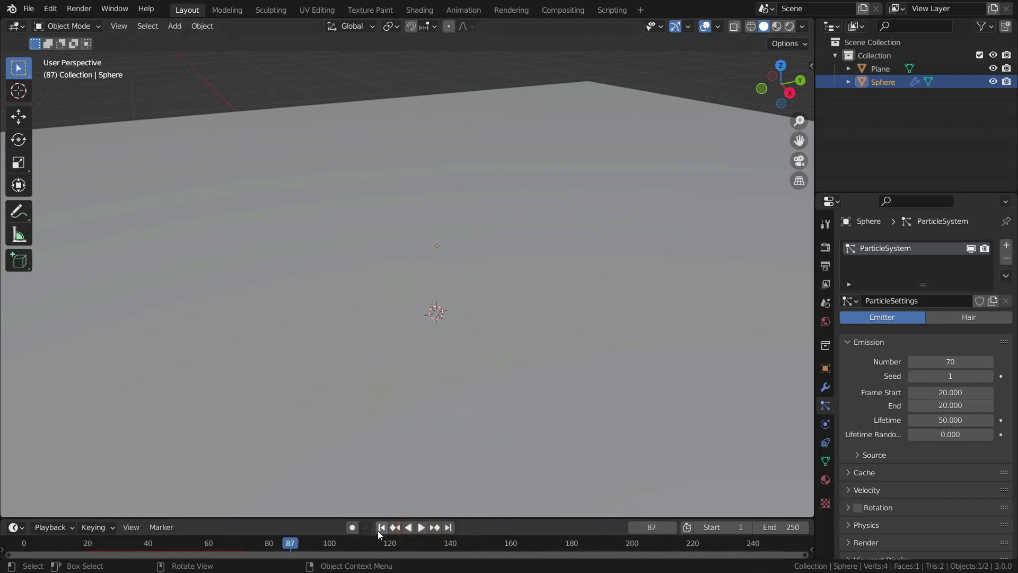
pyautogui.click(381, 528)
# Make the ground plane a collider with particle damping 0.8 and friction 0.7.
pyautogui.click(570, 155)
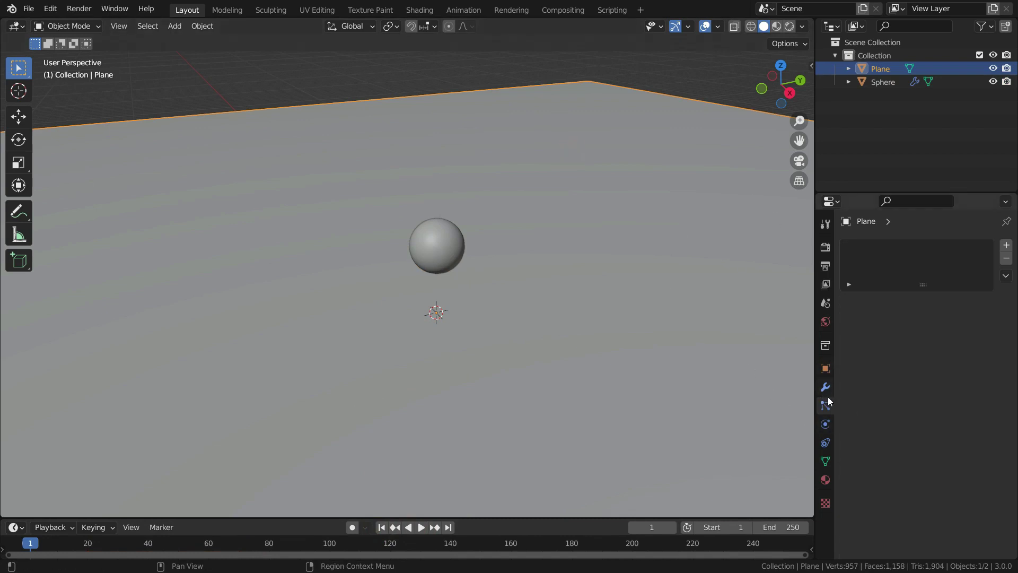
pyautogui.click(828, 424)
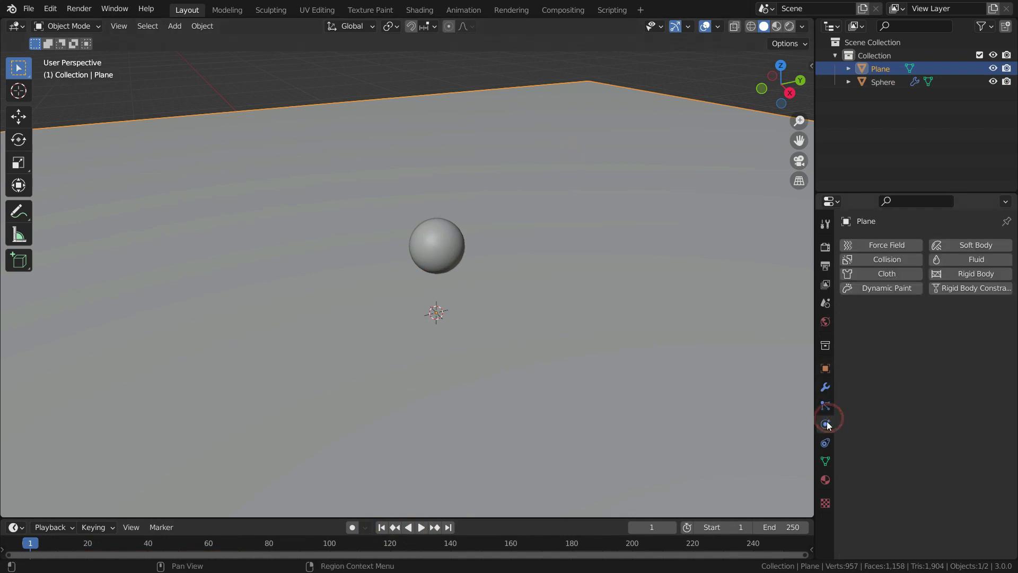
pyautogui.click(892, 260)
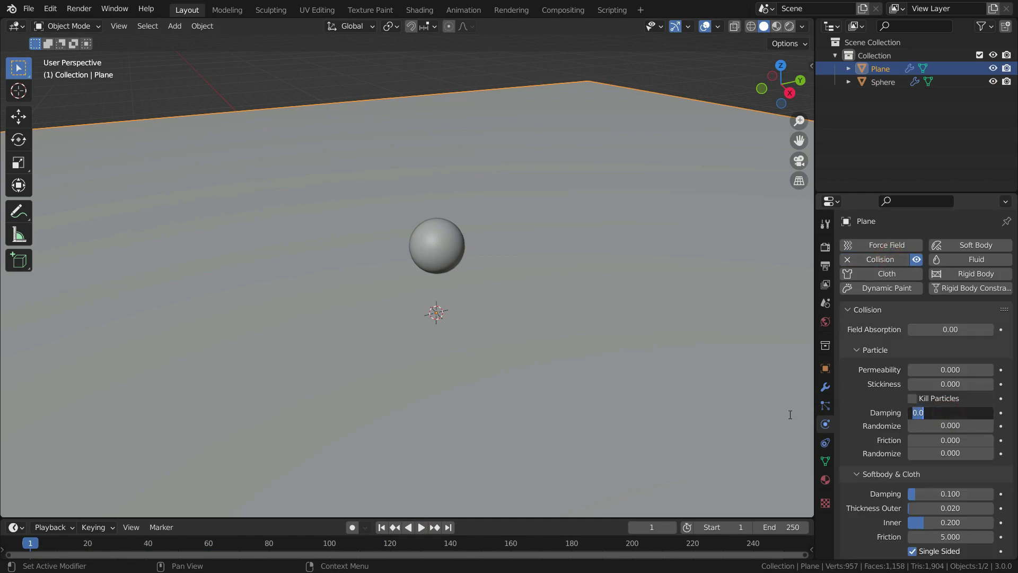
pyautogui.press('Return')
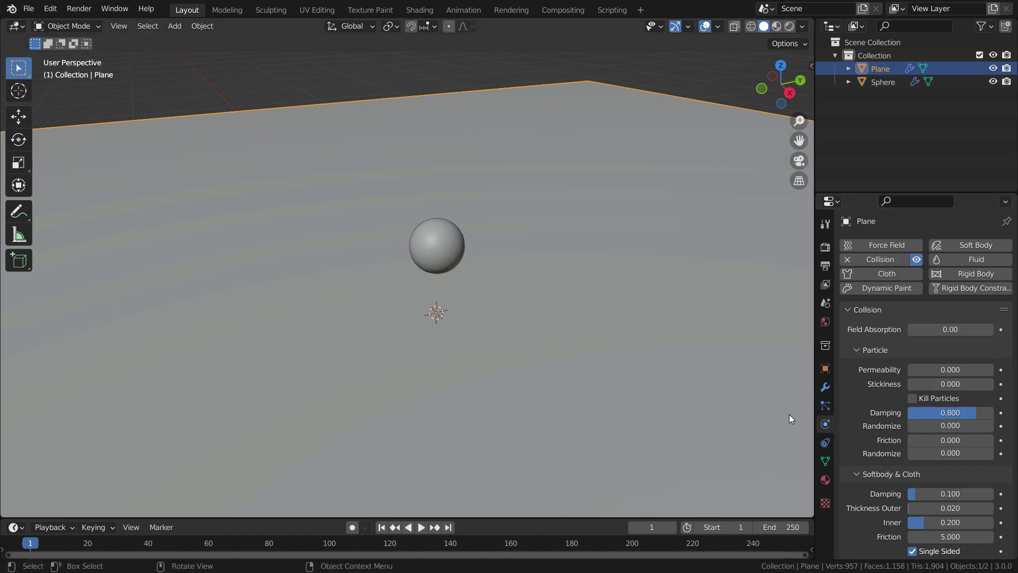
pyautogui.click(958, 441)
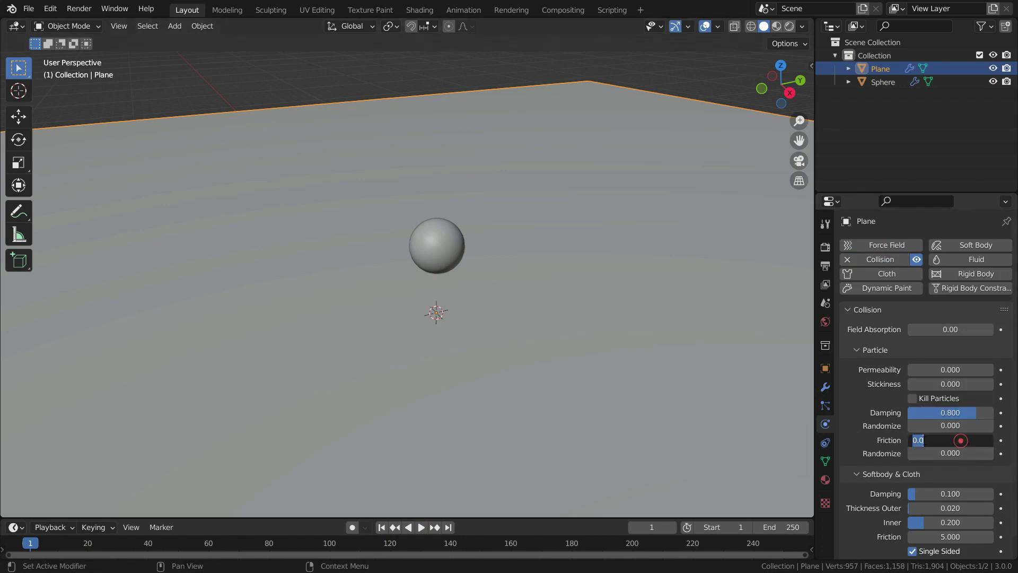
pyautogui.press('Return')
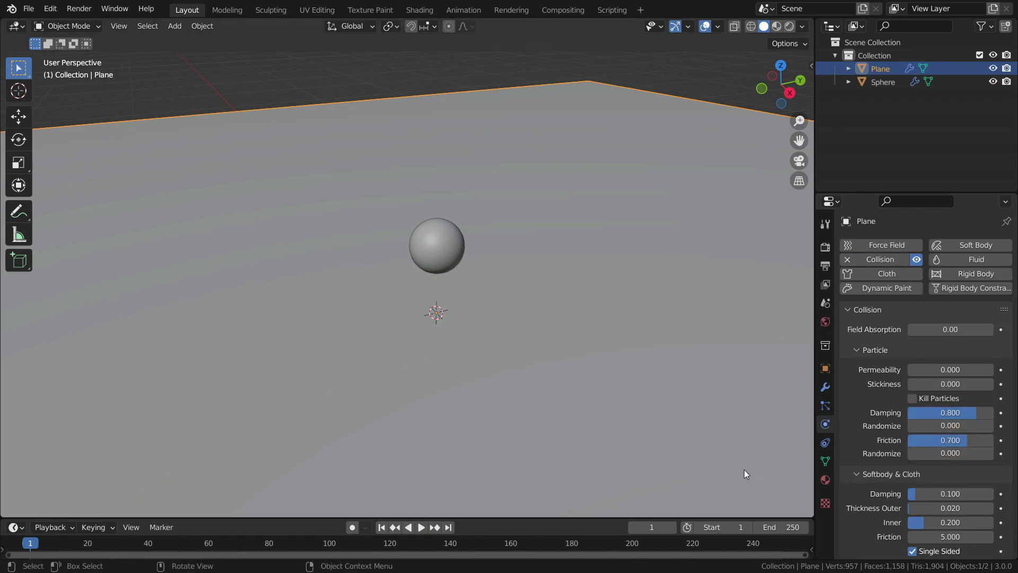
# Set both collision Randomize values to 0.1.
pyautogui.click(947, 426)
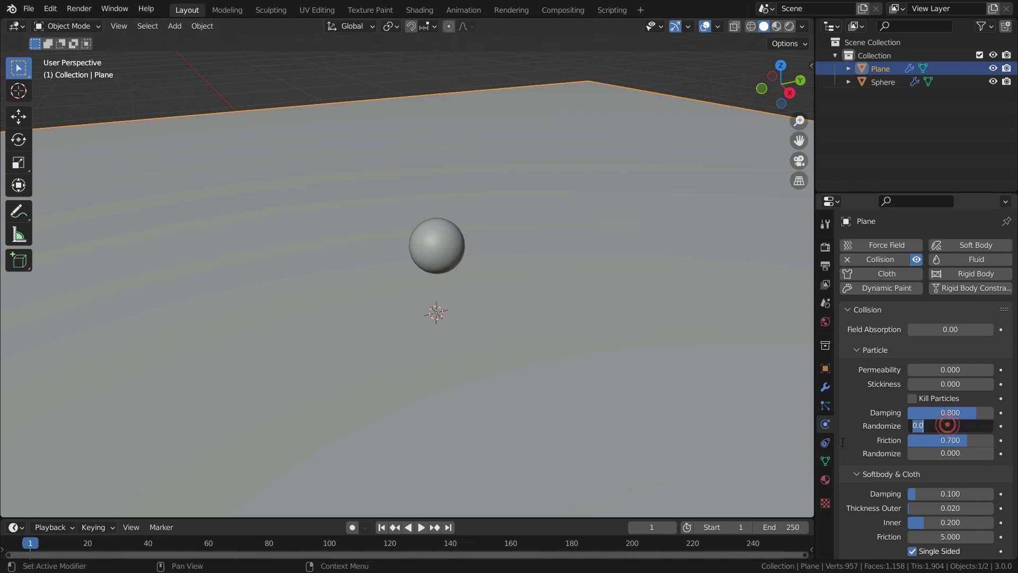
pyautogui.write('0.1')
pyautogui.press('Return')
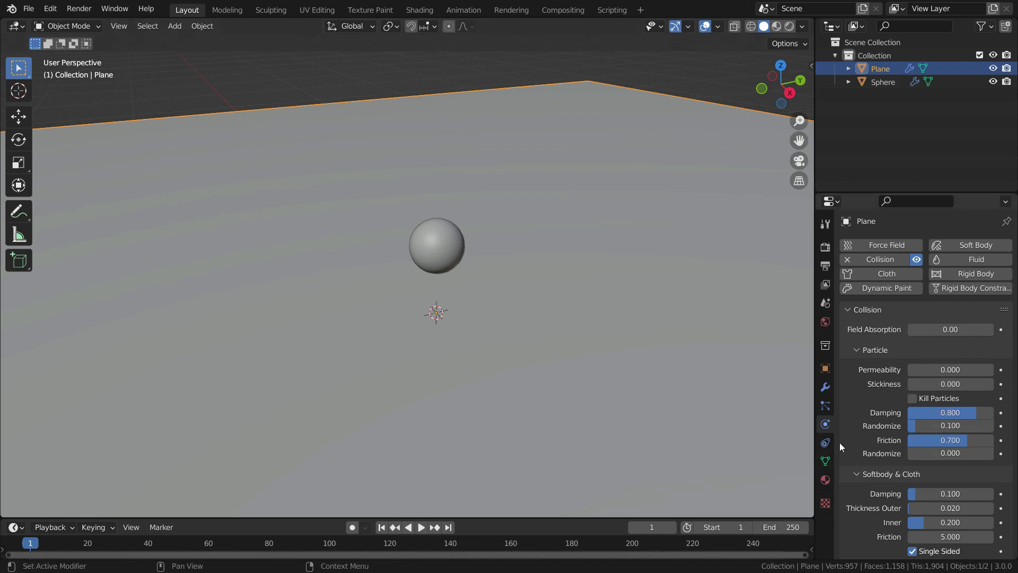
pyautogui.click(950, 454)
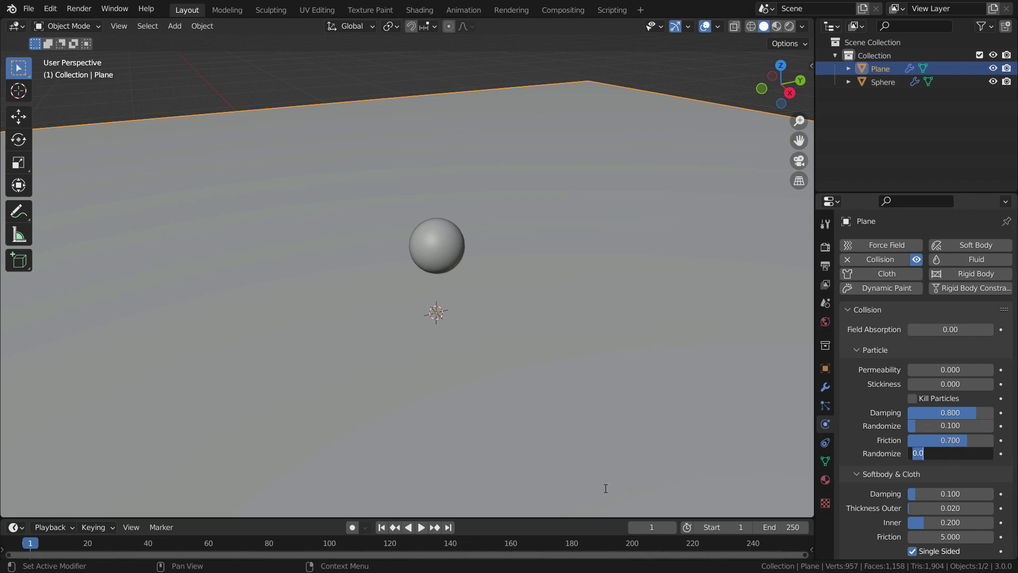
pyautogui.write('0.1')
pyautogui.press('Return')
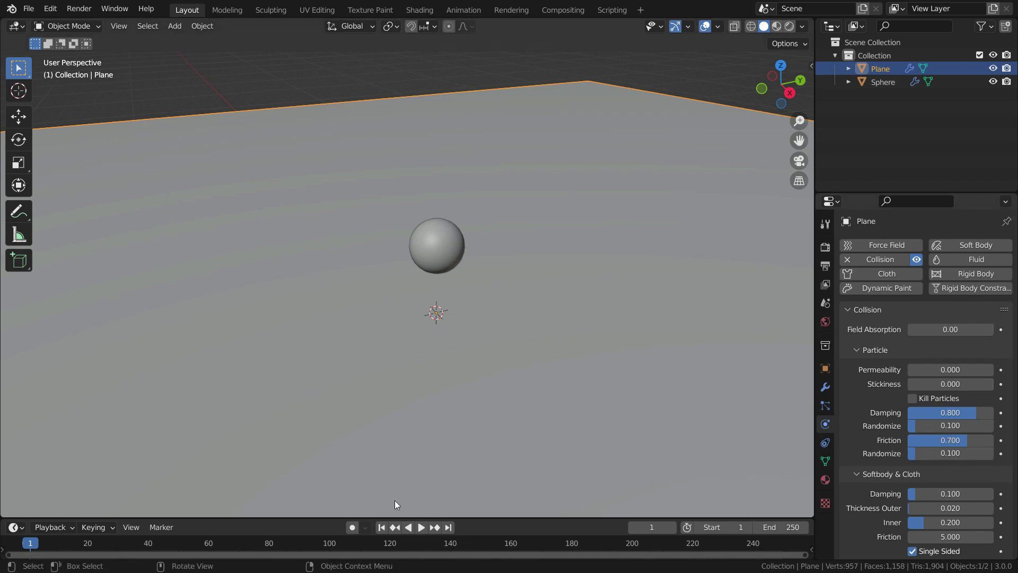
# Play the animation twice to test the collision, ending back at frame 1.
pyautogui.click(421, 527)
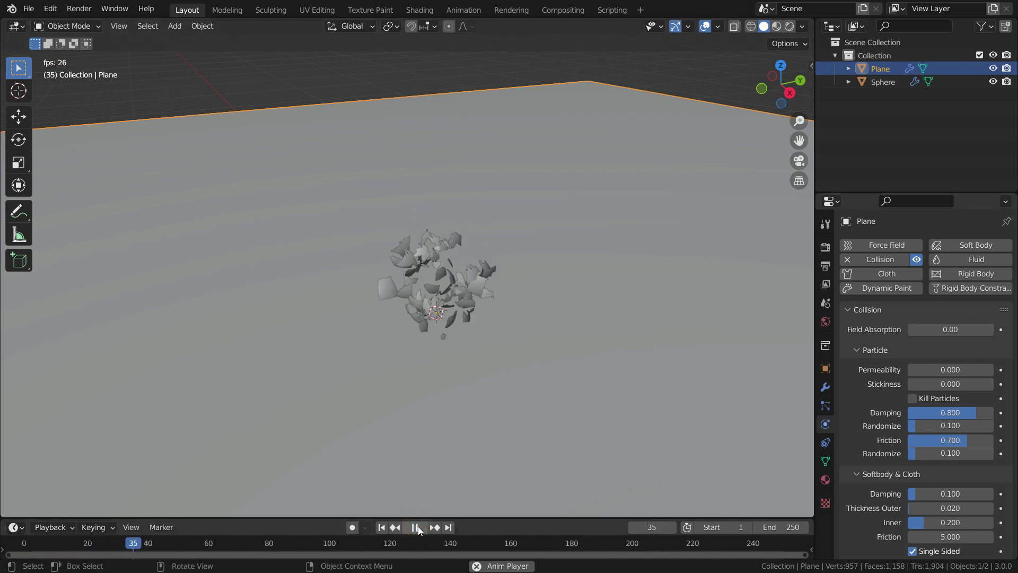
pyautogui.click(415, 527)
pyautogui.click(381, 528)
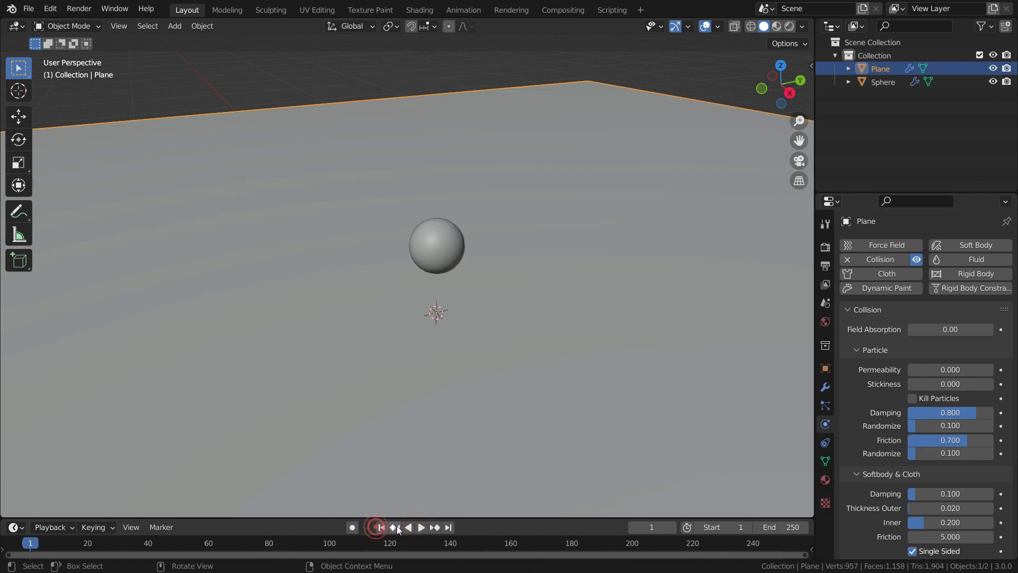
pyautogui.click(420, 528)
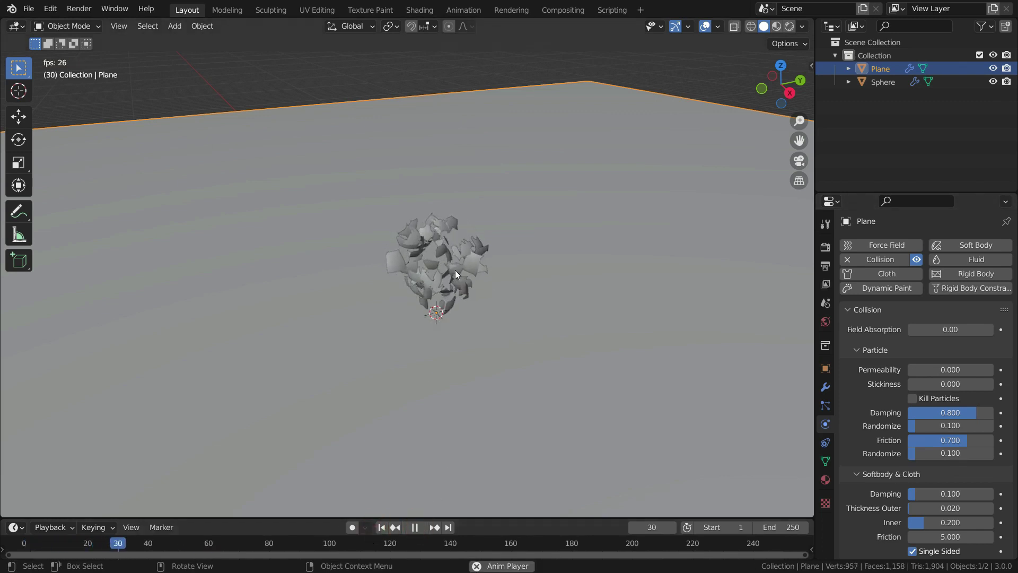
pyautogui.click(412, 527)
pyautogui.click(382, 528)
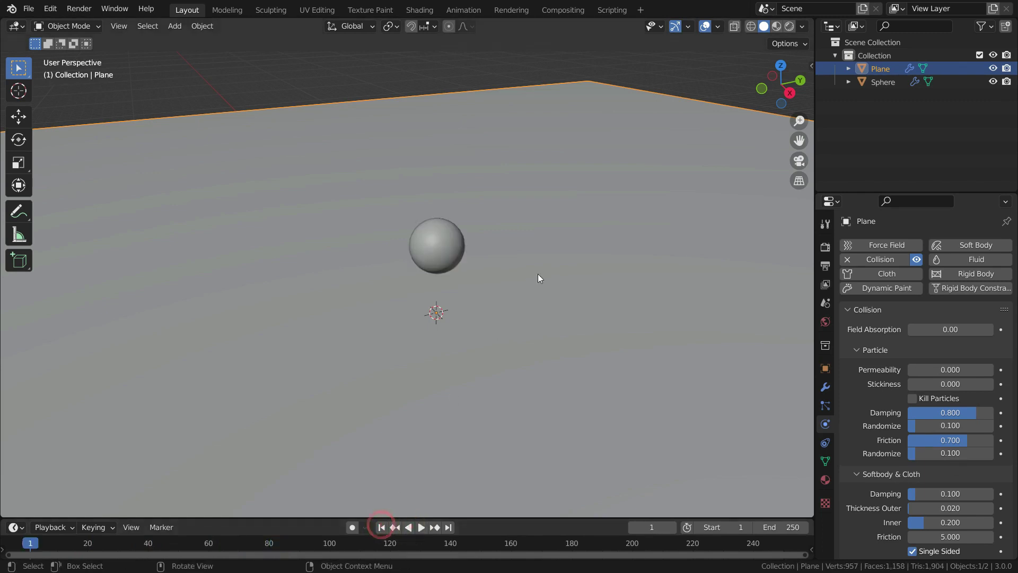
# Give the sphere's particles a Normal velocity of 10 m/s and velocity Randomize of 4.
pyautogui.click(452, 249)
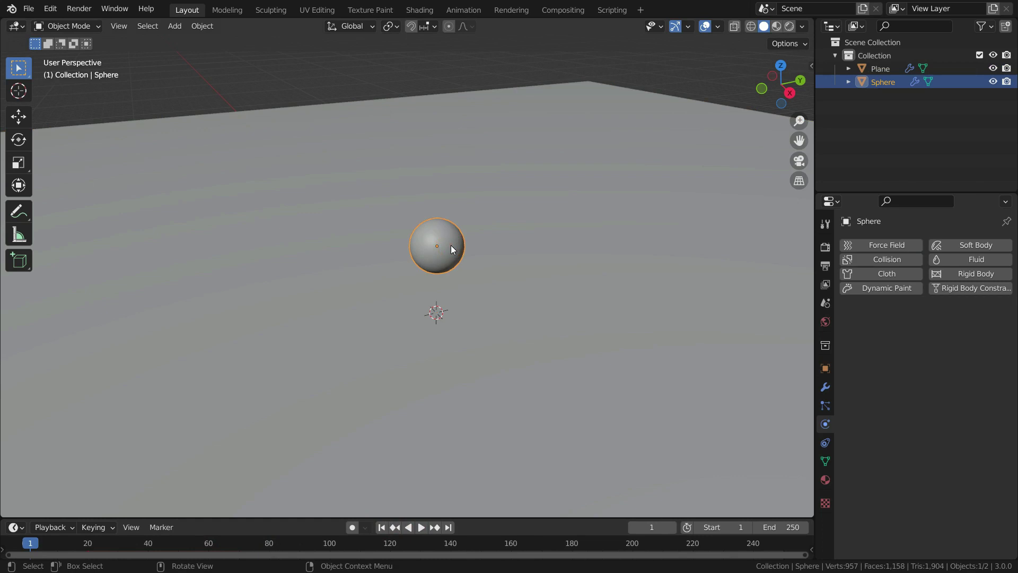
pyautogui.click(825, 405)
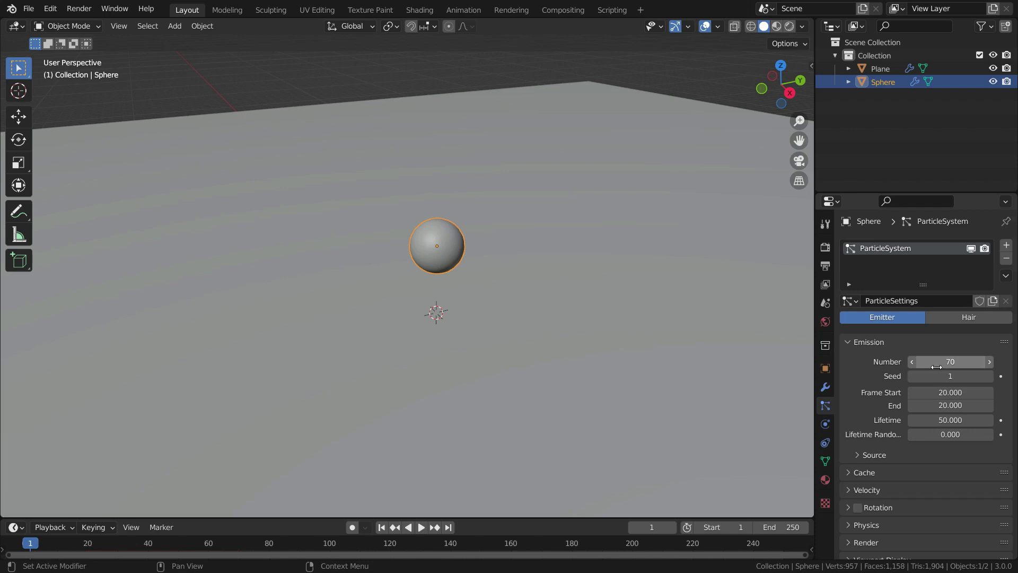
pyautogui.scroll(-5, 902, 420)
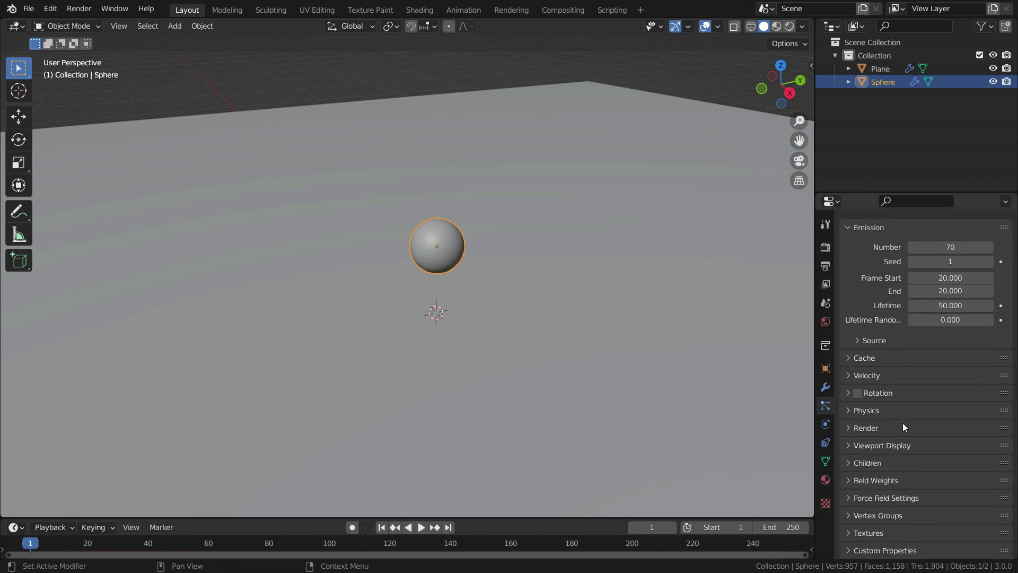
pyautogui.click(848, 375)
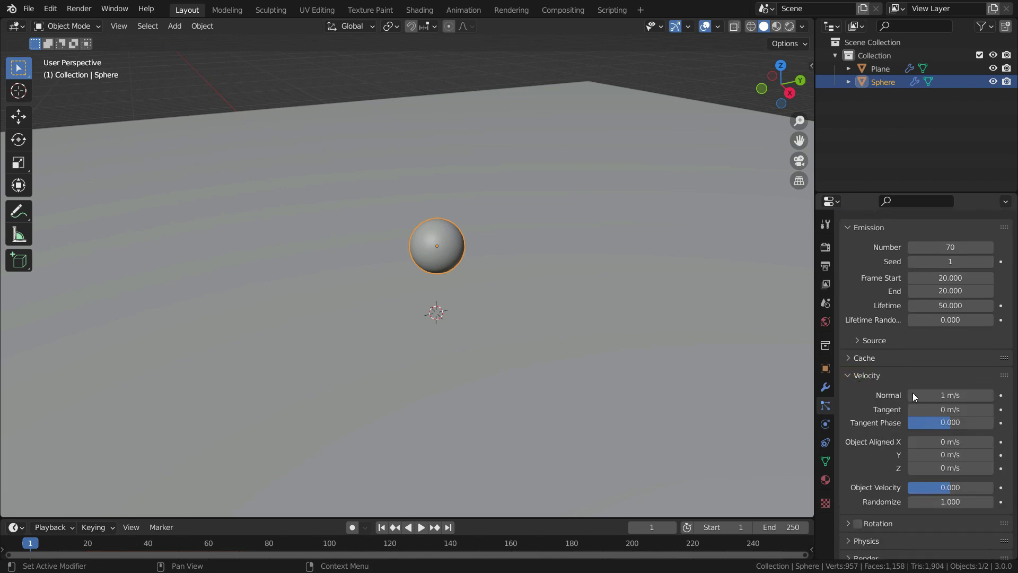
pyautogui.click(959, 395)
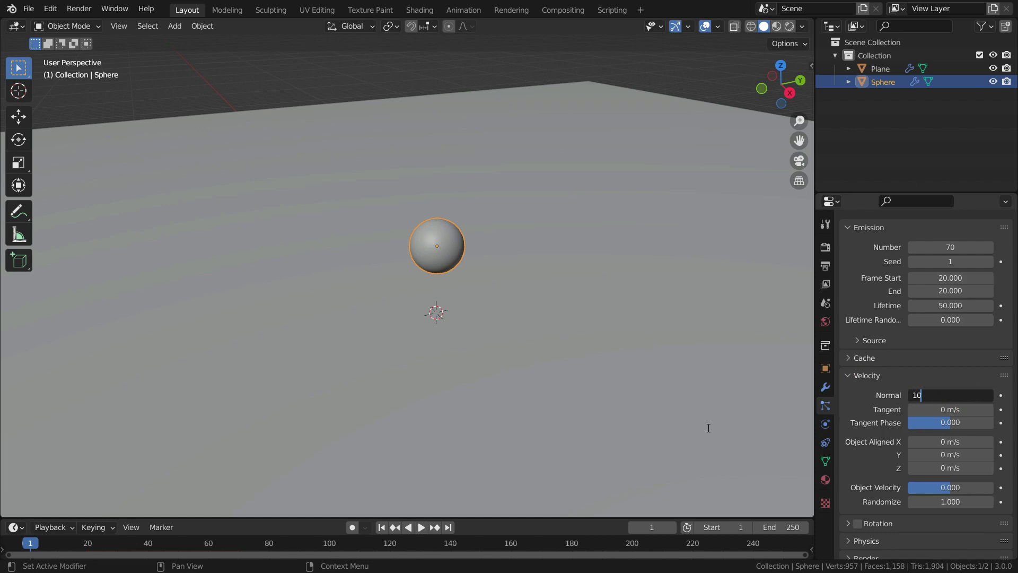
pyautogui.press('Return')
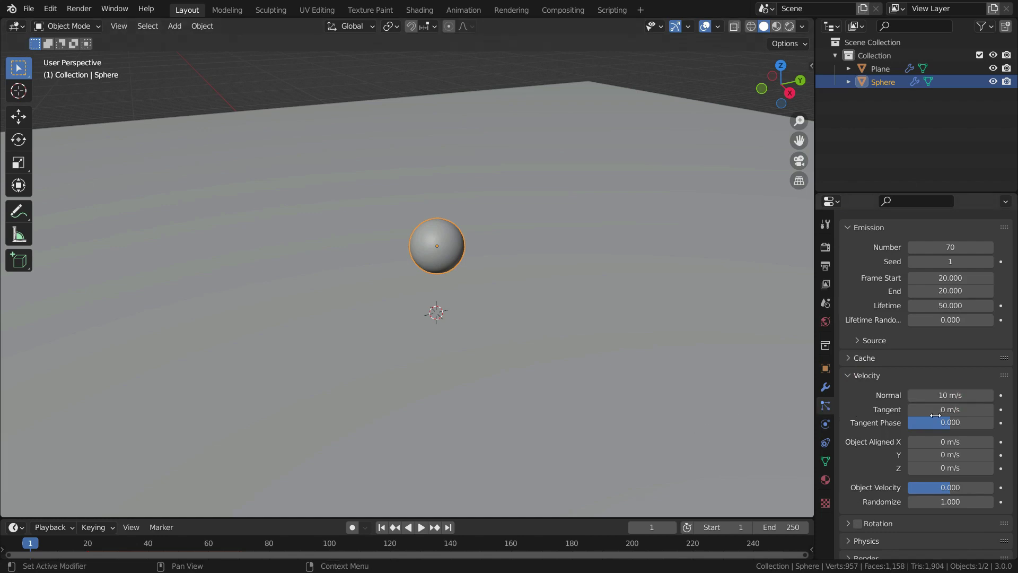
pyautogui.click(954, 501)
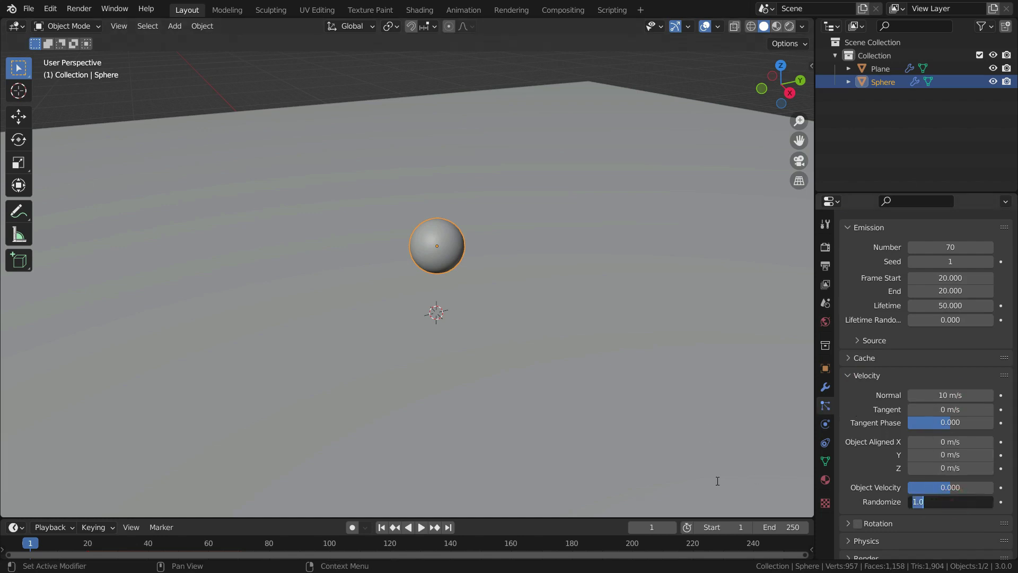
pyautogui.write('4')
pyautogui.press('Return')
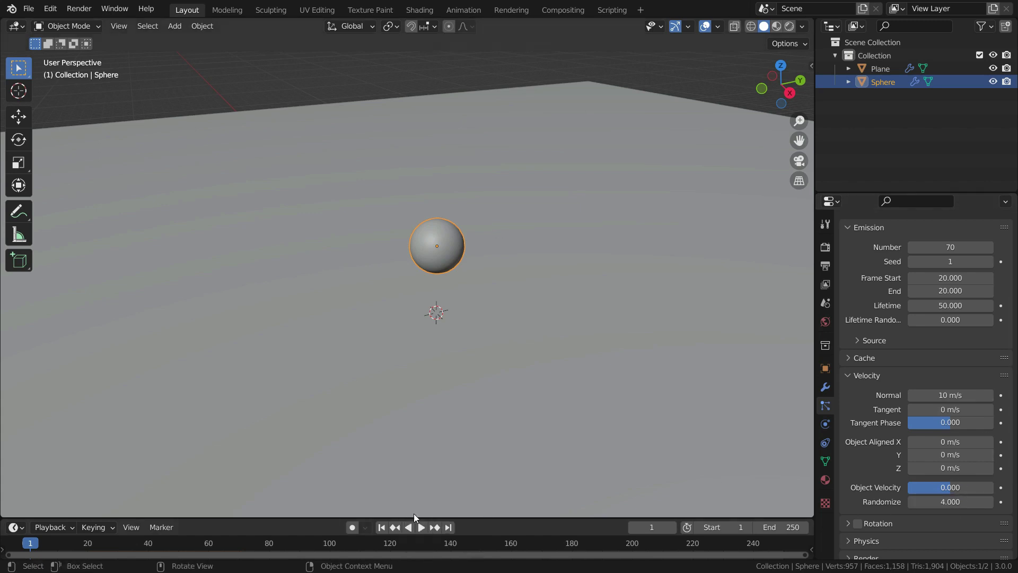
# Preview the faster particle burst, orbiting the view to look across the plane.
pyautogui.click(423, 528)
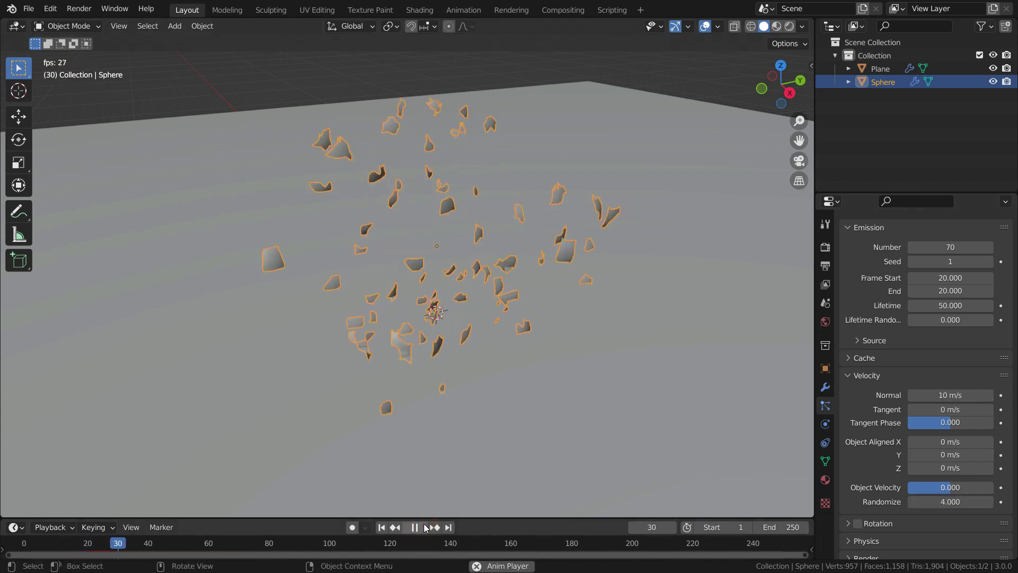
pyautogui.click(425, 528)
pyautogui.moveTo(445, 480); pyautogui.dragTo(485, 323, button='middle')
pyautogui.click(422, 527)
pyautogui.click(422, 528)
pyautogui.hotkey('shift', 'Left')
pyautogui.click(422, 527)
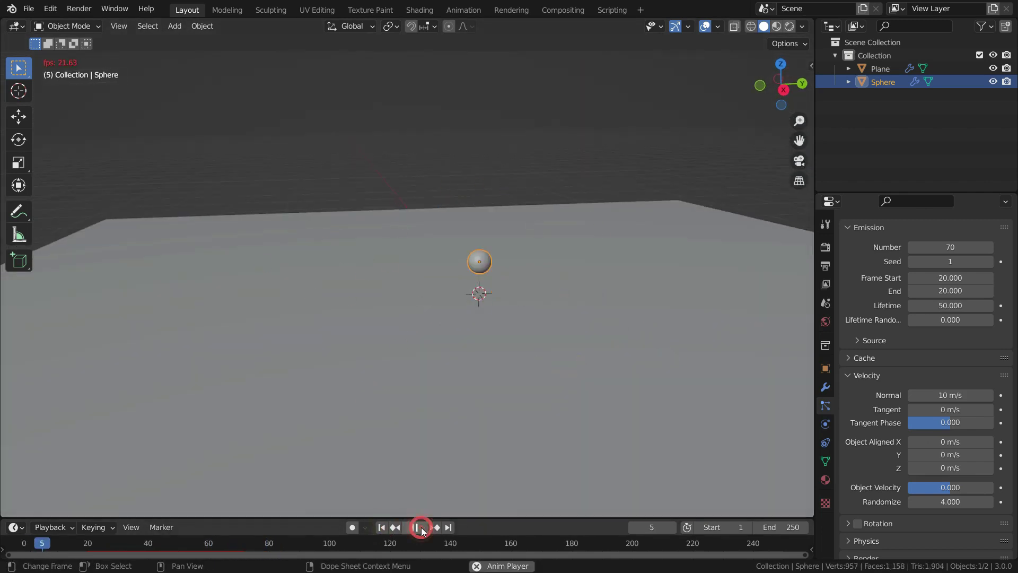
pyautogui.click(415, 527)
# Enlarge the timeline area and replay the animation from frame 1.
pyautogui.moveTo(421, 518); pyautogui.dragTo(422, 459)
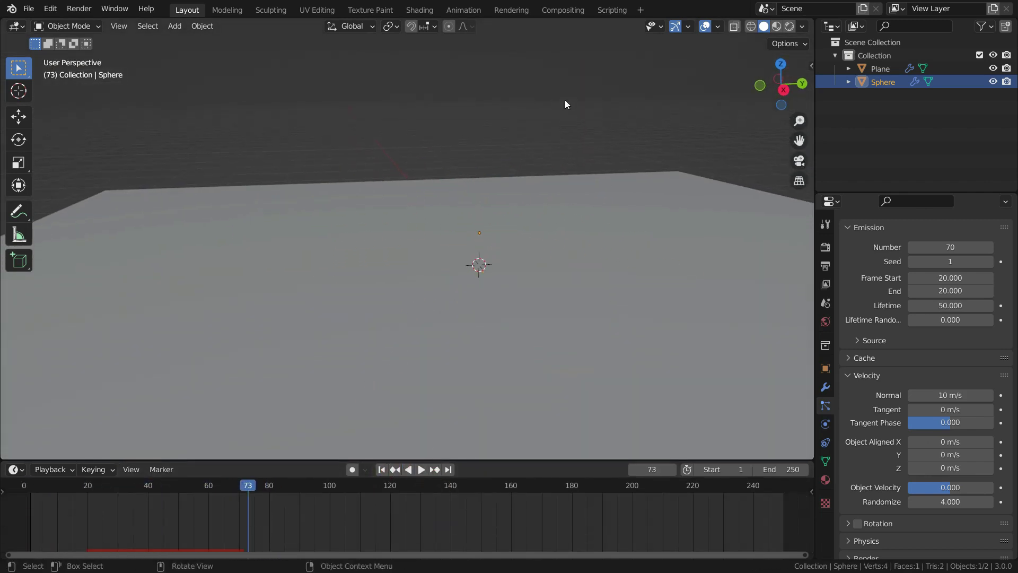
pyautogui.hotkey('shift', 'Left')
pyautogui.click(422, 469)
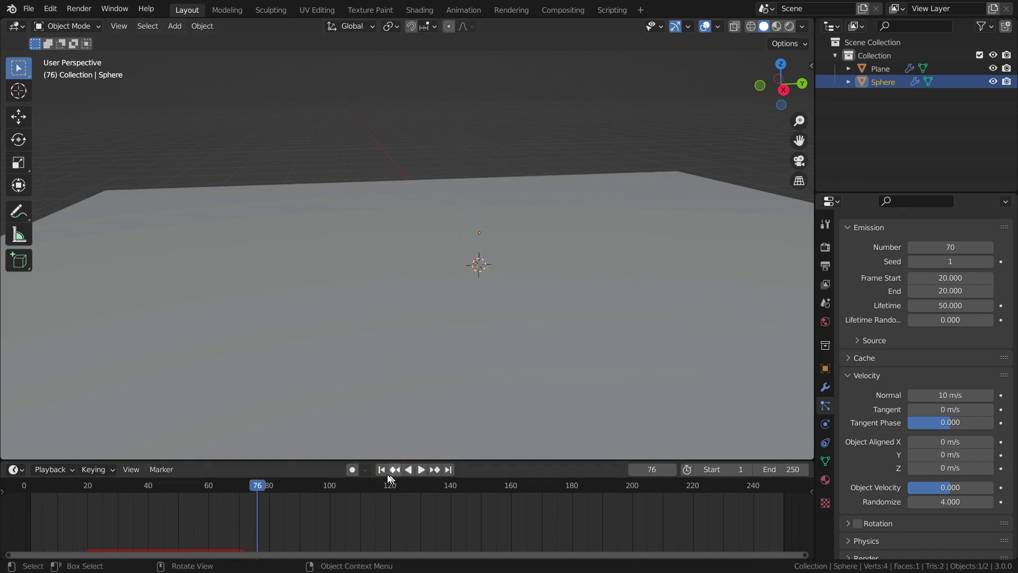
# Set the particle Lifetime to 120 and play the animation to check it.
pyautogui.press('Escape')
pyautogui.hotkey('ctrl', 'z')
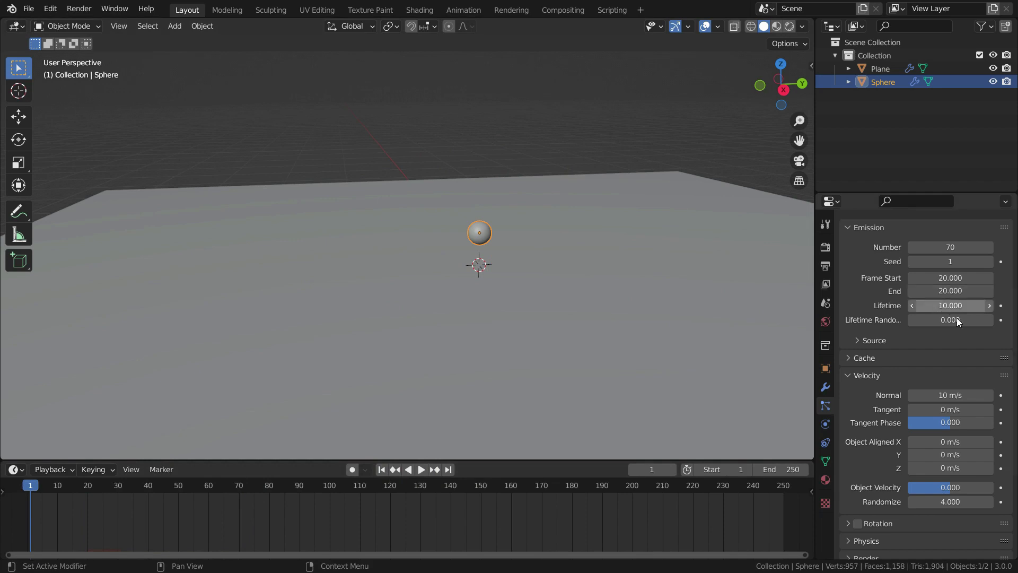
pyautogui.click(948, 305)
pyautogui.write('12')
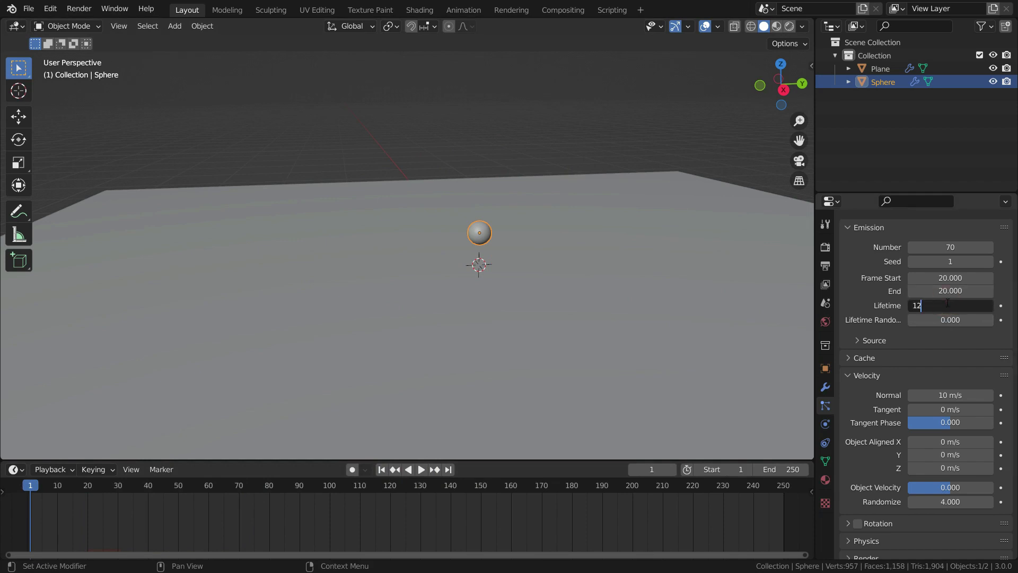
pyautogui.write('0')
pyautogui.press('Return')
pyautogui.click(420, 470)
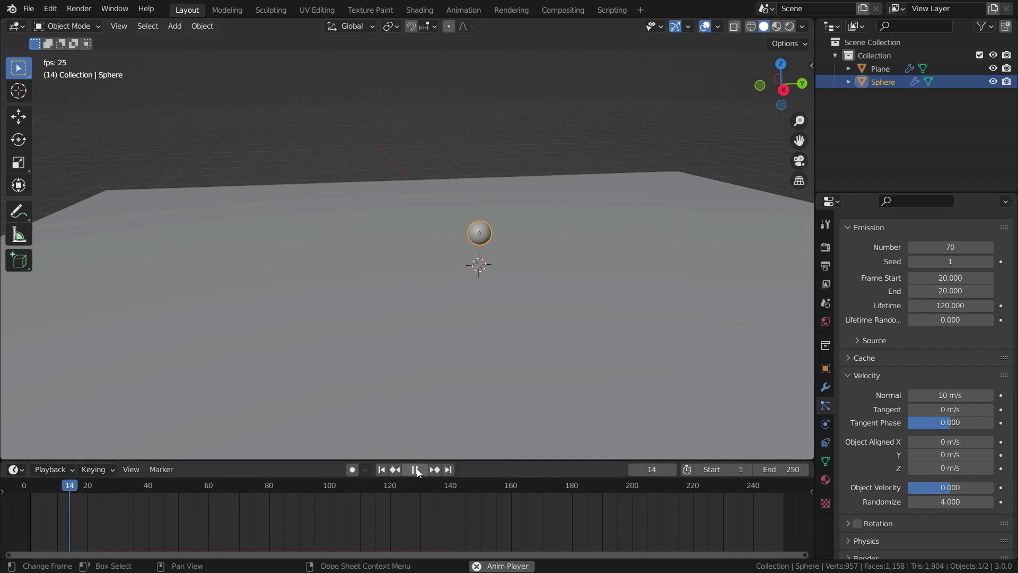
pyautogui.press('space')
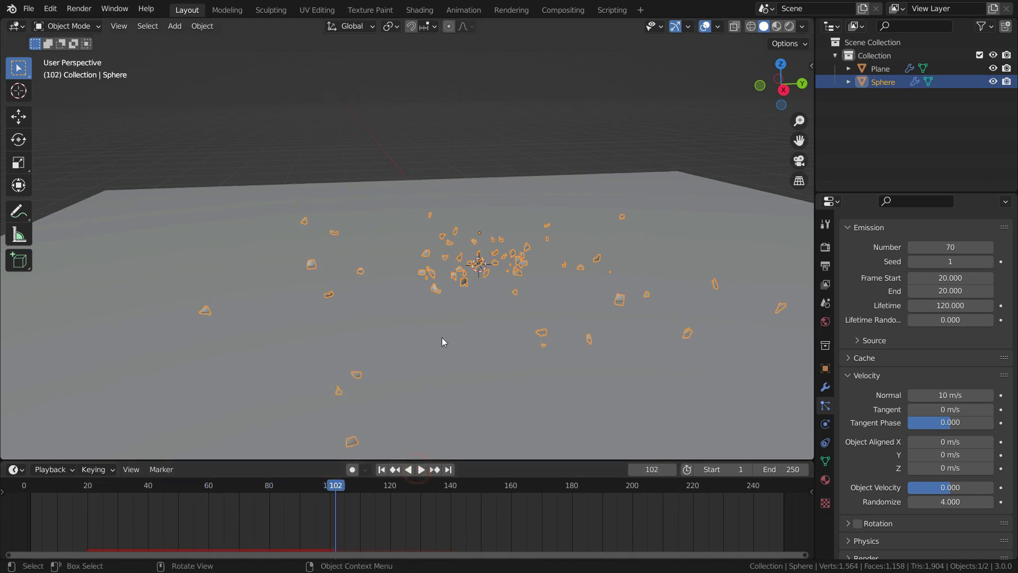
pyautogui.moveTo(445, 343); pyautogui.dragTo(448, 395, button='middle')
pyautogui.click(421, 470)
pyautogui.press('space')
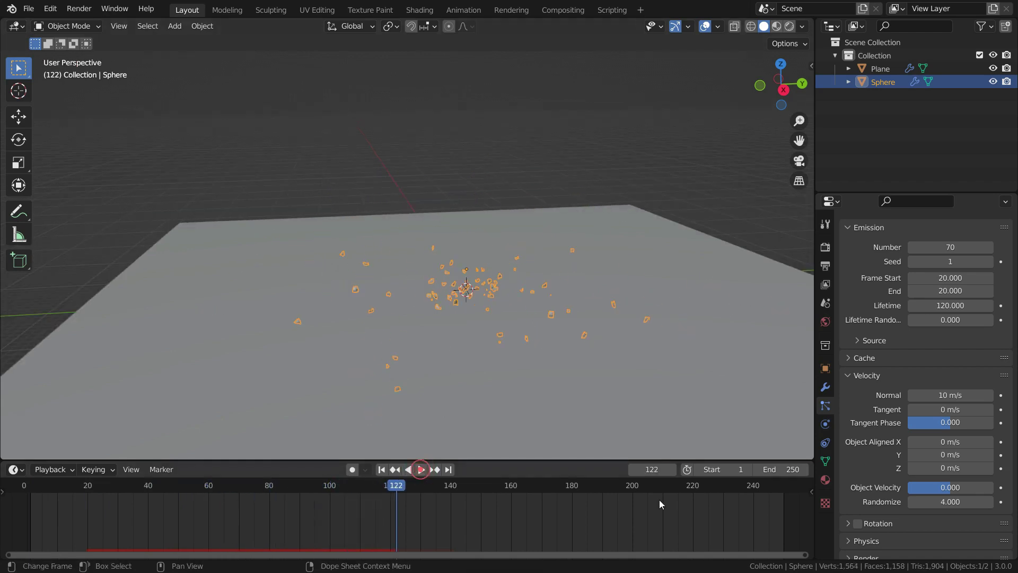
# Change the animation End frame from 250 to 120 and replay from frame 1.
pyautogui.click(781, 470)
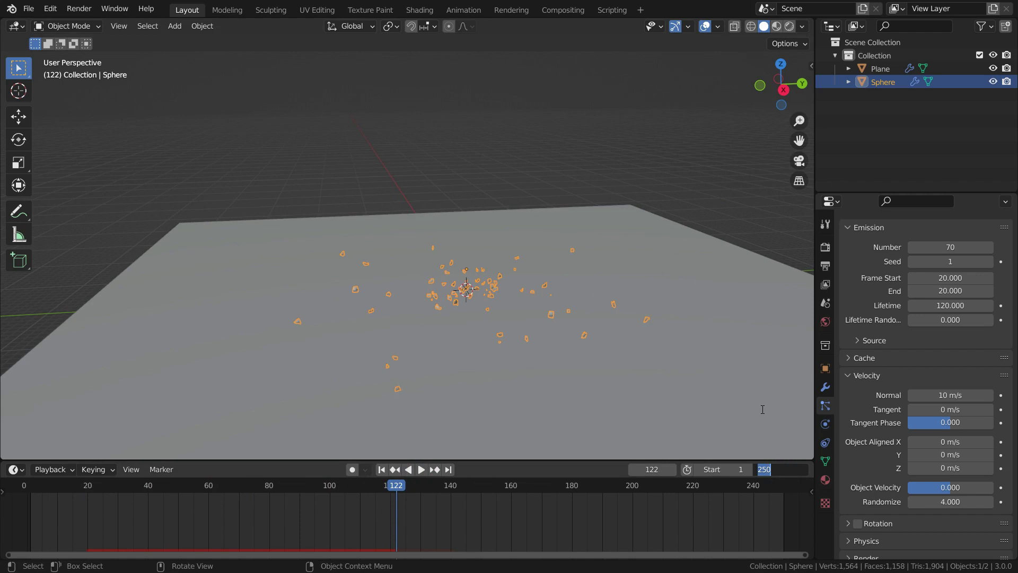
pyautogui.write('120')
pyautogui.press('Return')
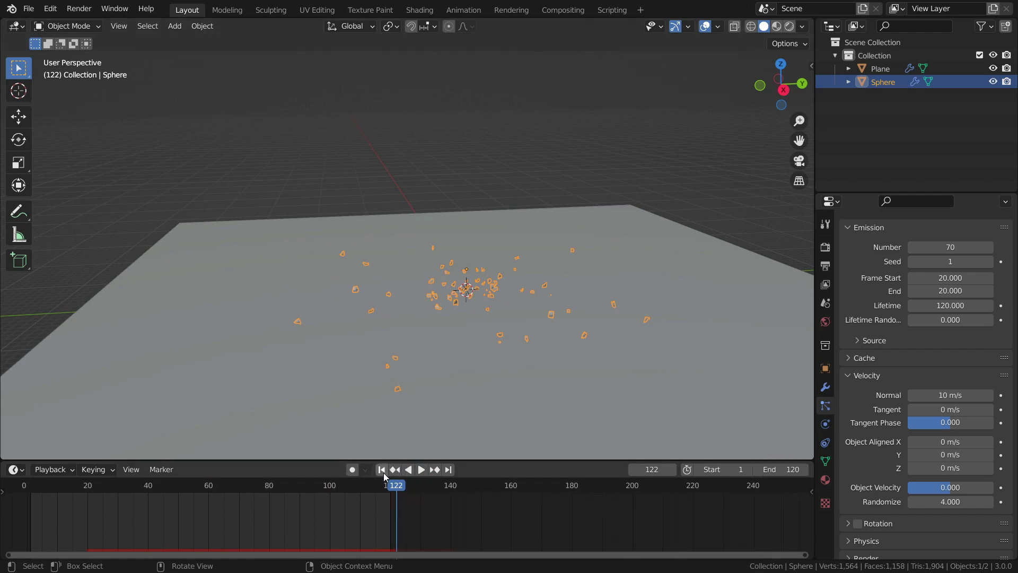
pyautogui.click(382, 469)
pyautogui.click(421, 469)
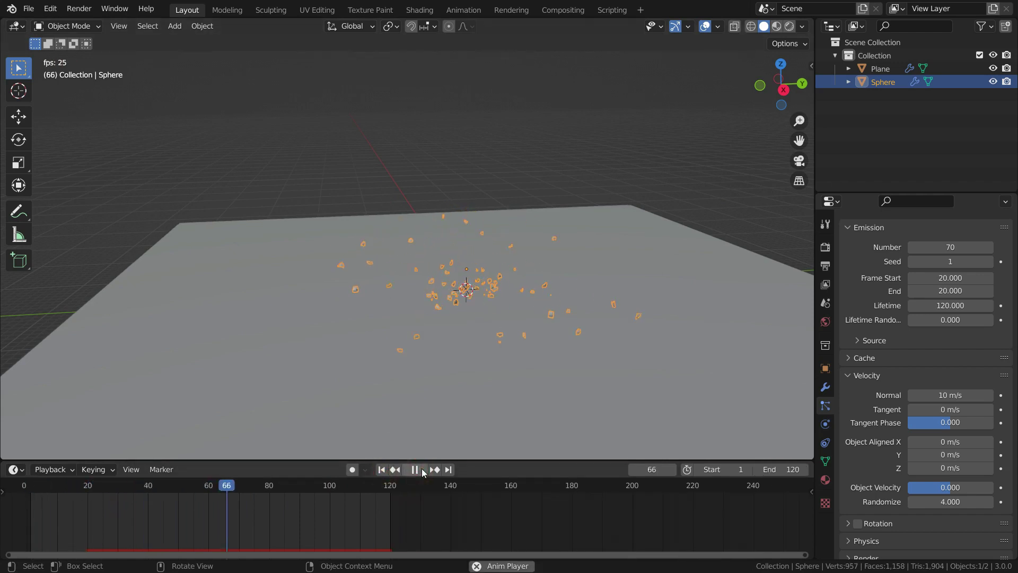
pyautogui.press('space')
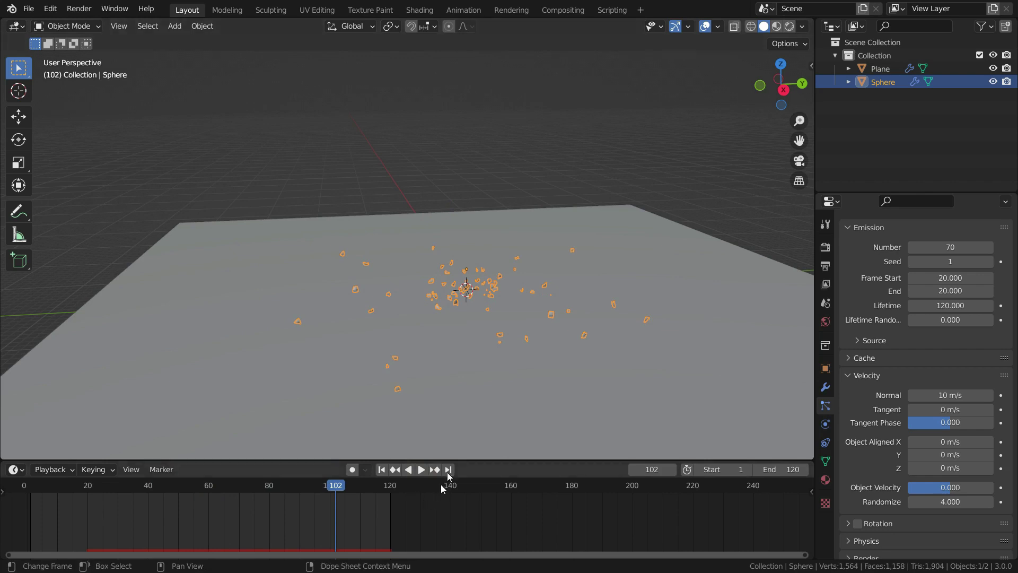
pyautogui.moveTo(454, 457); pyautogui.dragTo(458, 466)
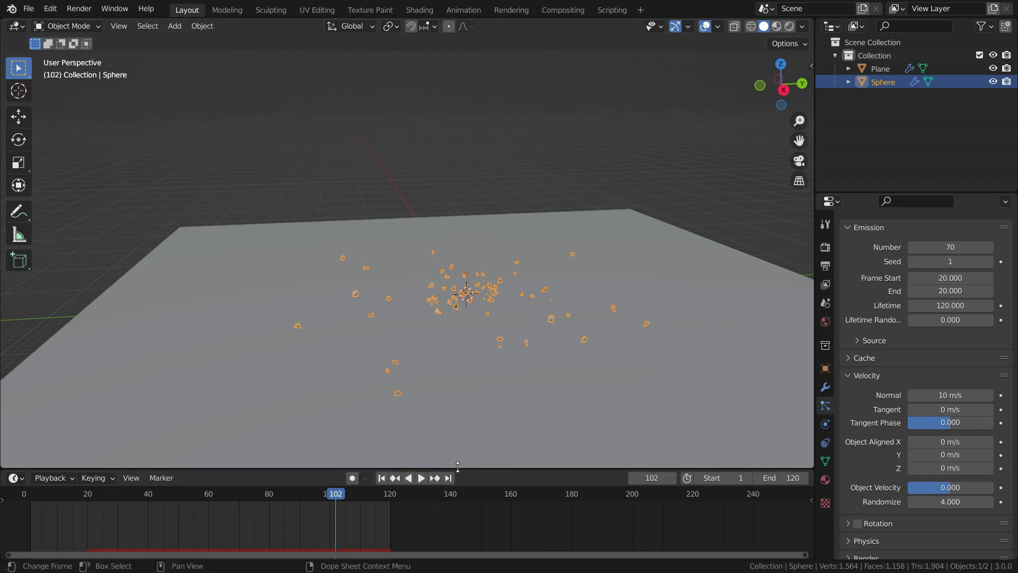
# Frame the sphere at frame 1 and add a Solidify modifier to it.
pyautogui.click(383, 478)
pyautogui.press('KP_Decimal')
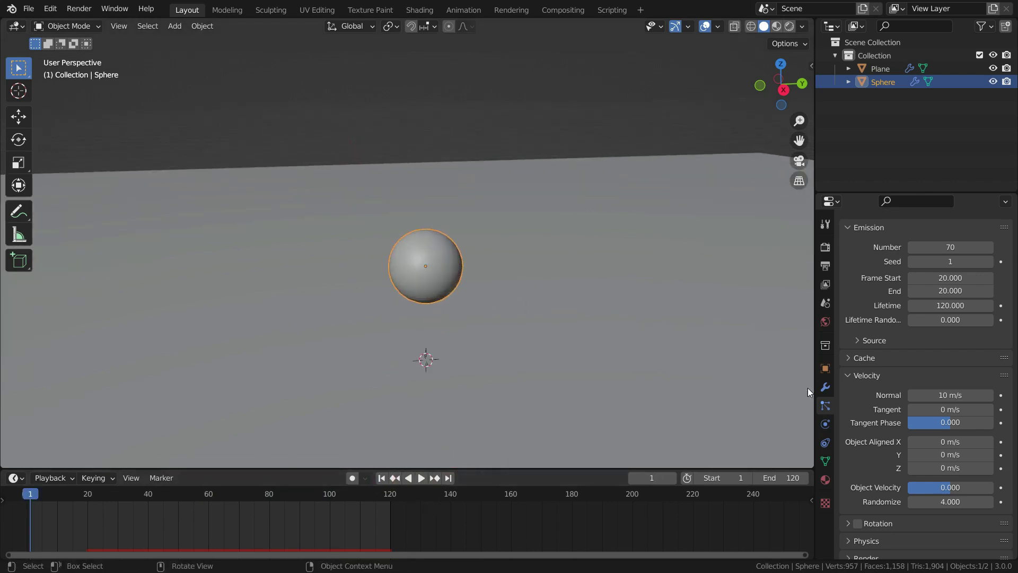
pyautogui.click(825, 387)
pyautogui.click(895, 250)
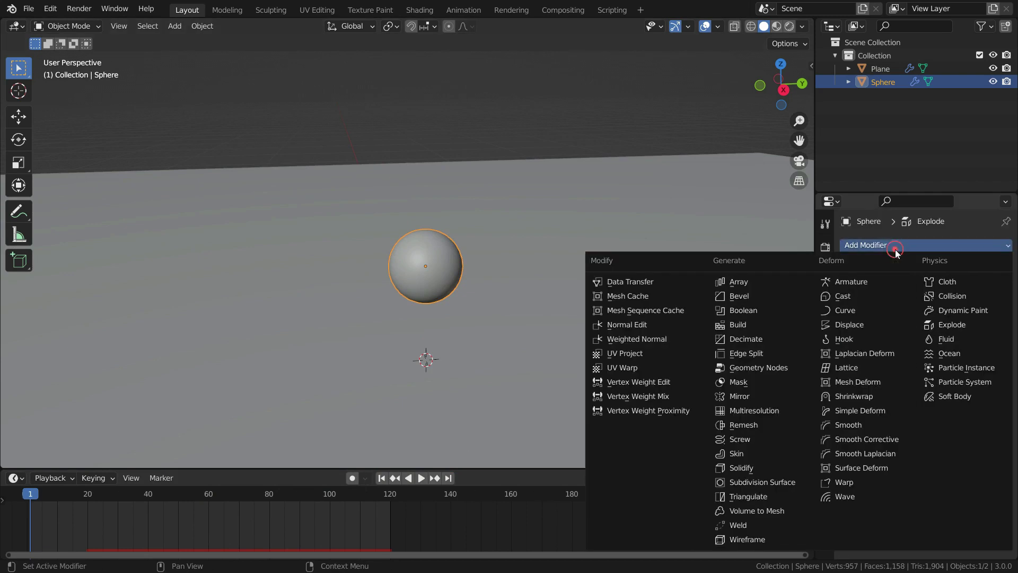
pyautogui.click(741, 468)
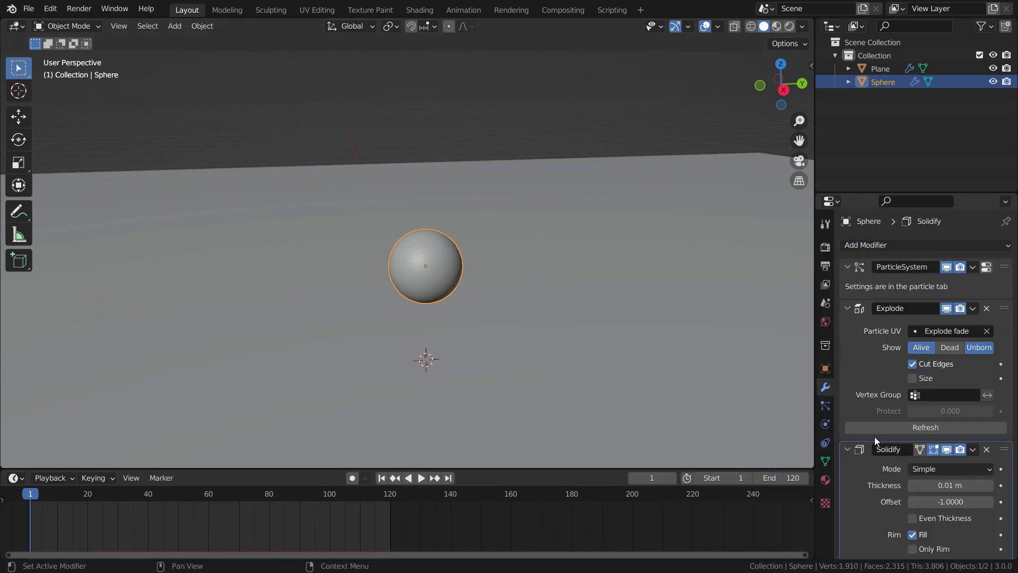
pyautogui.scroll(-5, 875, 437)
# Set the Solidify thickness to 0.02 m and play the burst.
pyautogui.click(941, 379)
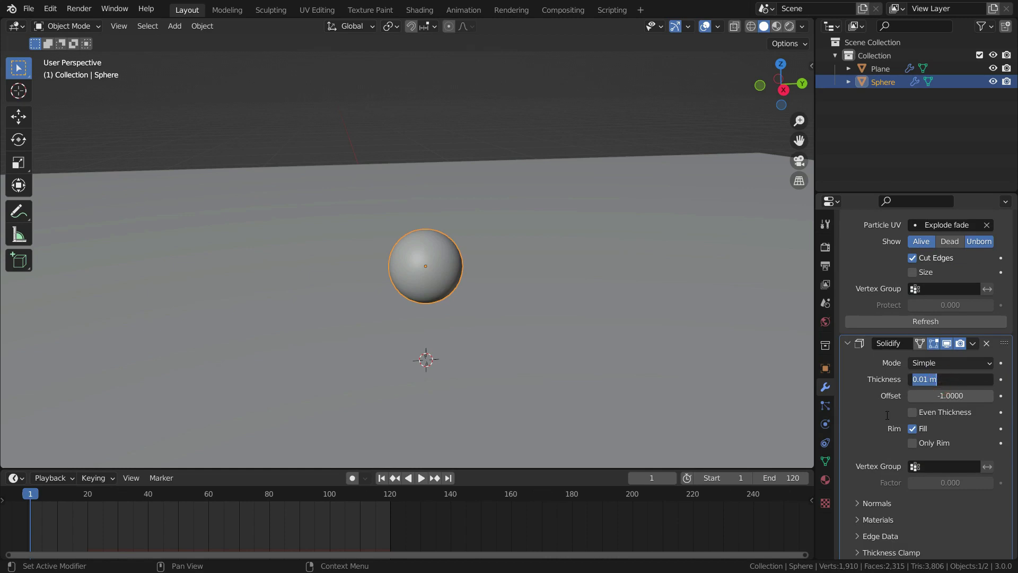
pyautogui.write('0.02')
pyautogui.press('Return')
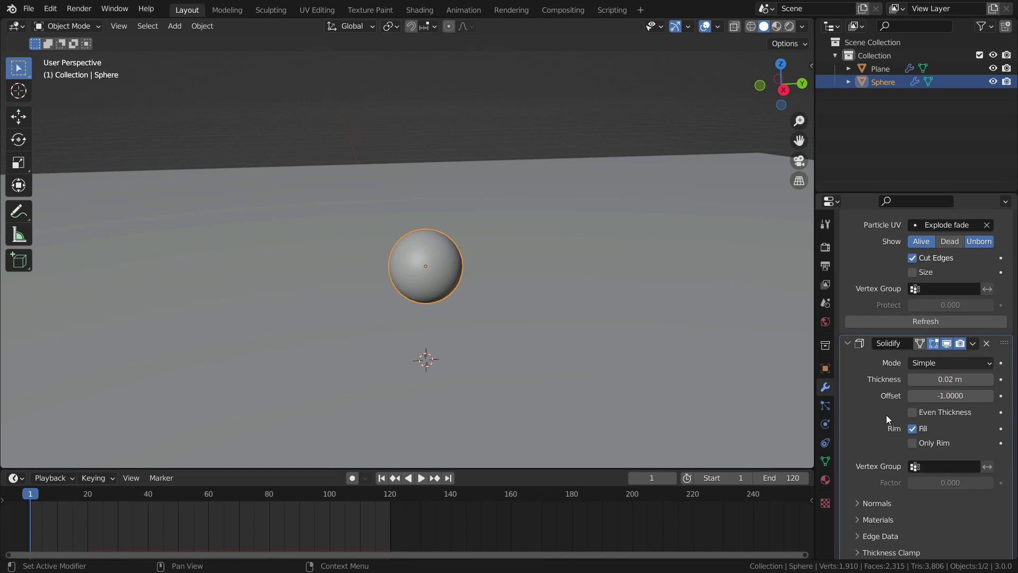
pyautogui.click(422, 479)
pyautogui.moveTo(552, 364); pyautogui.dragTo(670, 233, button='middle')
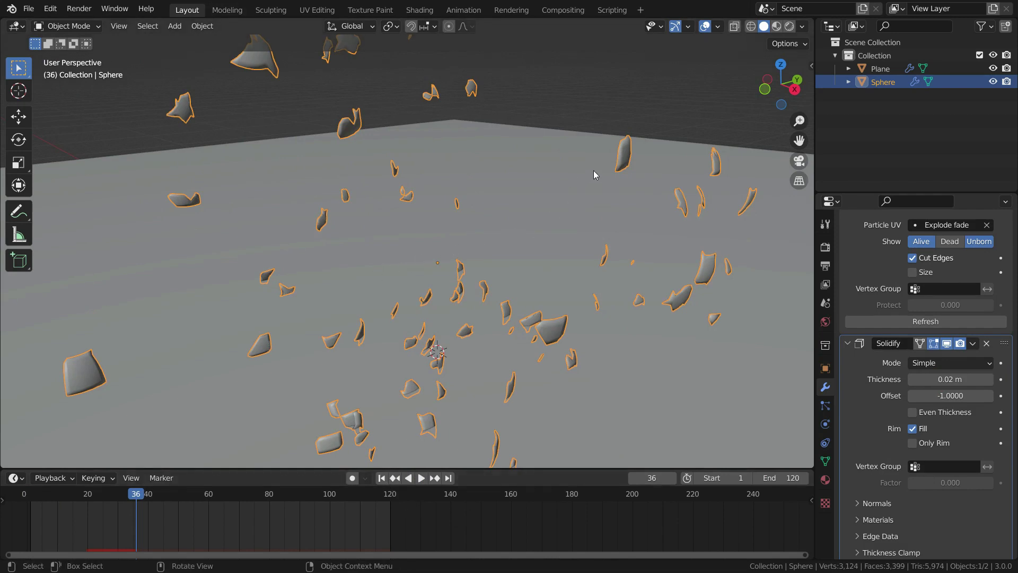
# Play on from frame 36, jump to frame 120, and orbit to inspect the scattered fragments.
pyautogui.scroll(-5, 373, 198)
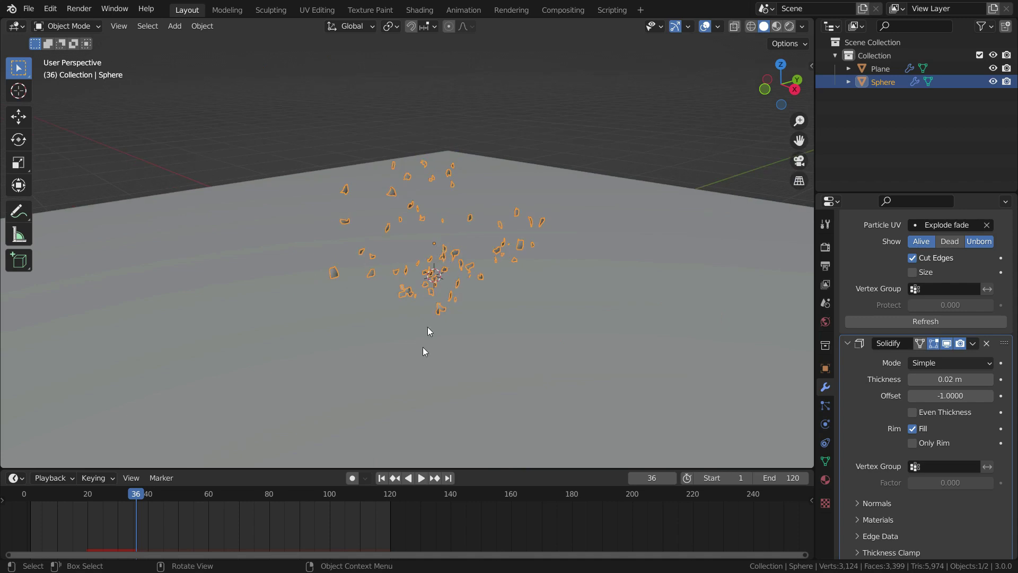
pyautogui.click(422, 479)
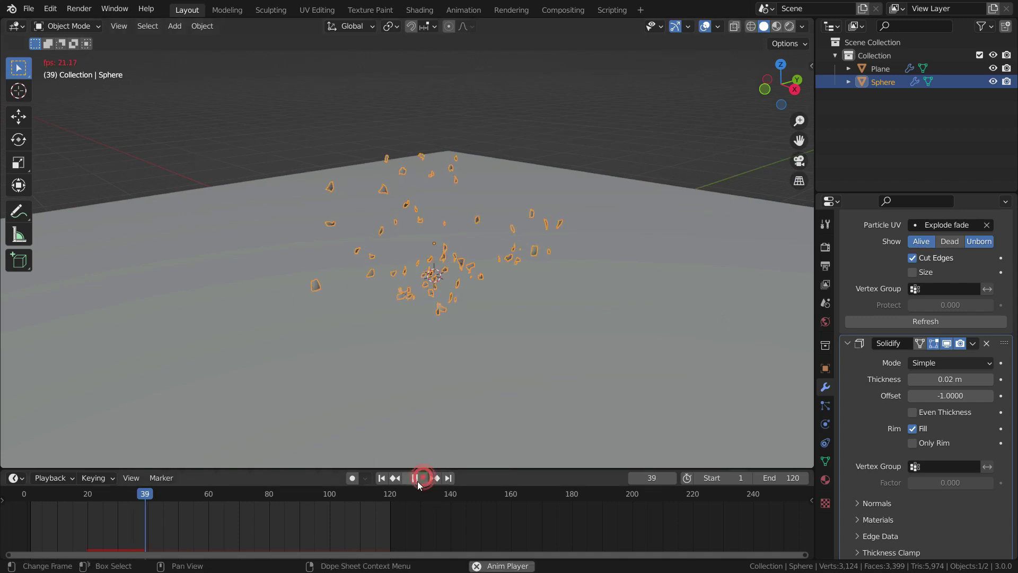
pyautogui.click(447, 478)
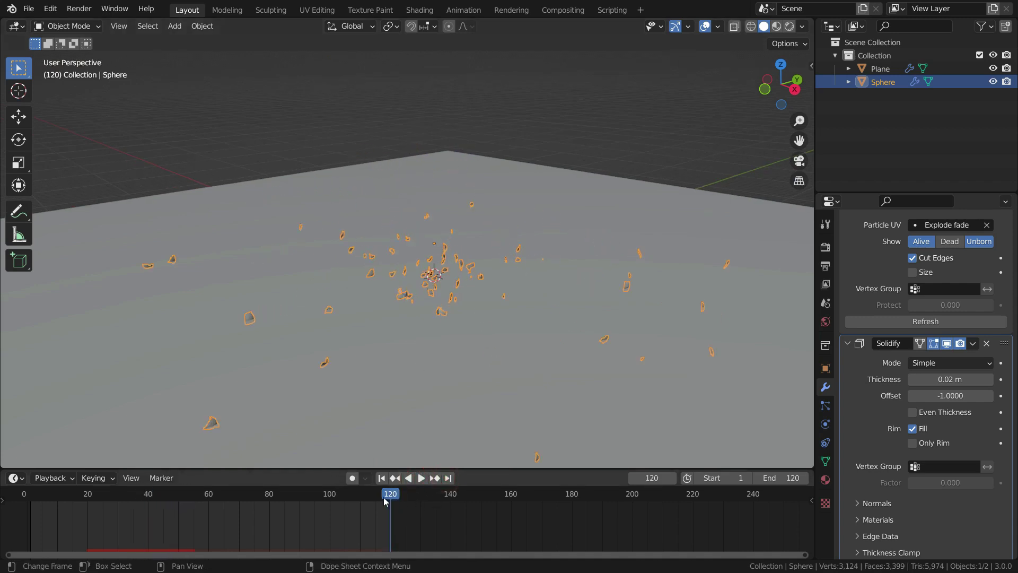
pyautogui.moveTo(489, 351); pyautogui.dragTo(428, 276, button='middle')
pyautogui.scroll(-2, 428, 276)
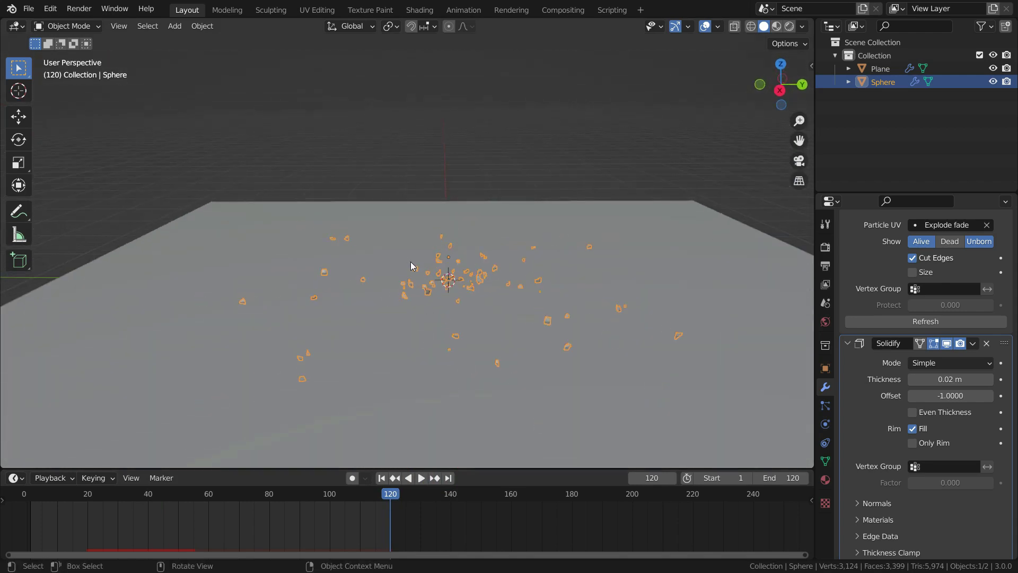
# Add a cube at the scene centre and switch the viewport to wireframe shading.
pyautogui.hotkey('shift', 'a')
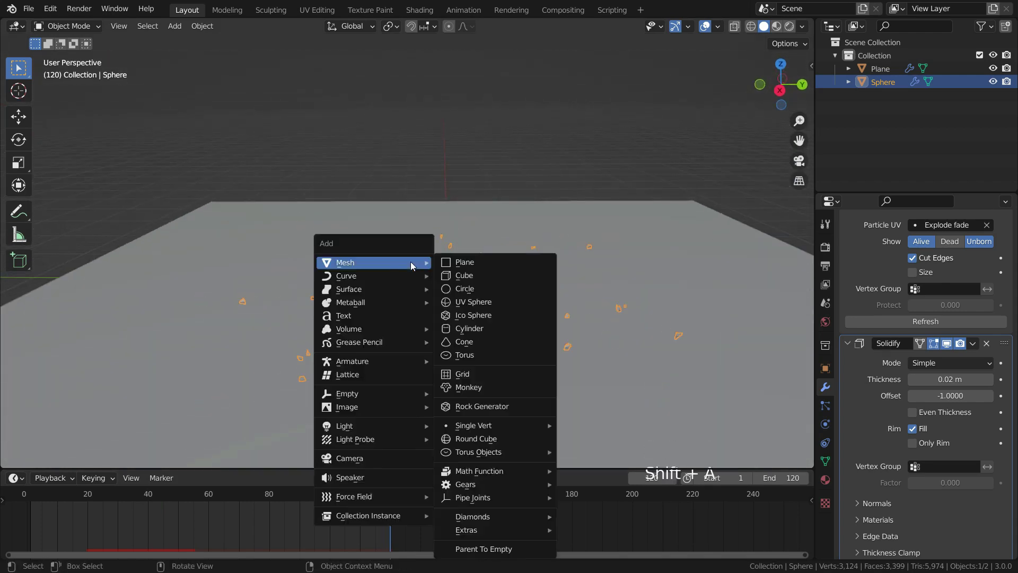
pyautogui.click(461, 277)
pyautogui.scroll(2, 451, 288)
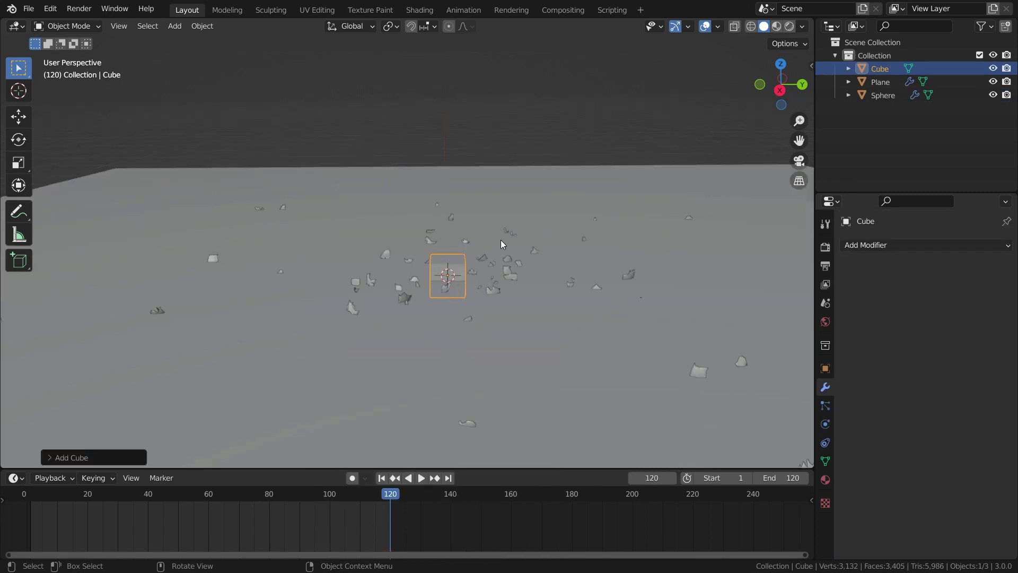
pyautogui.press('z')
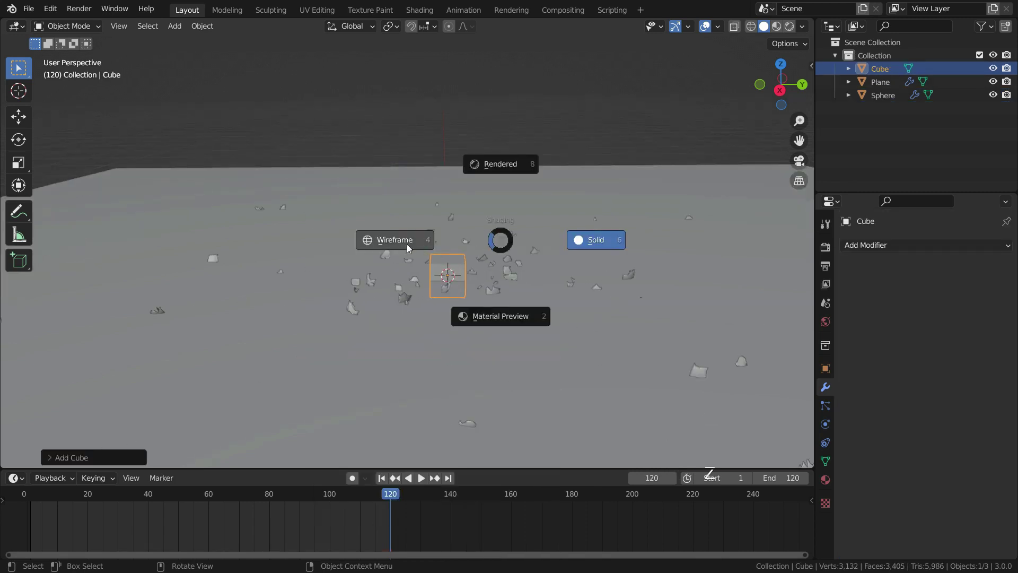
pyautogui.click(406, 244)
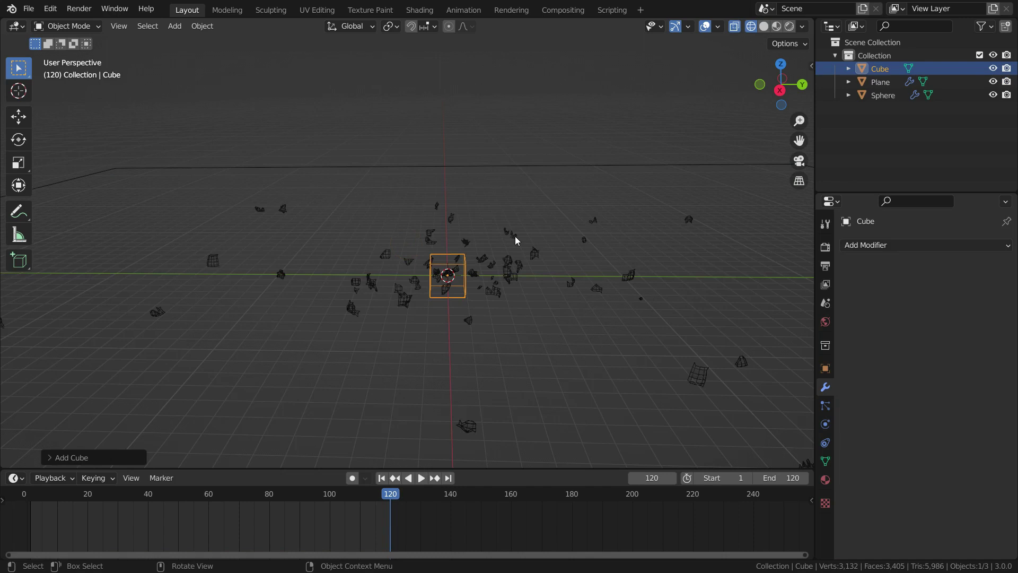
# Scale the cube up uniformly from the top view.
pyautogui.press('KP_7')
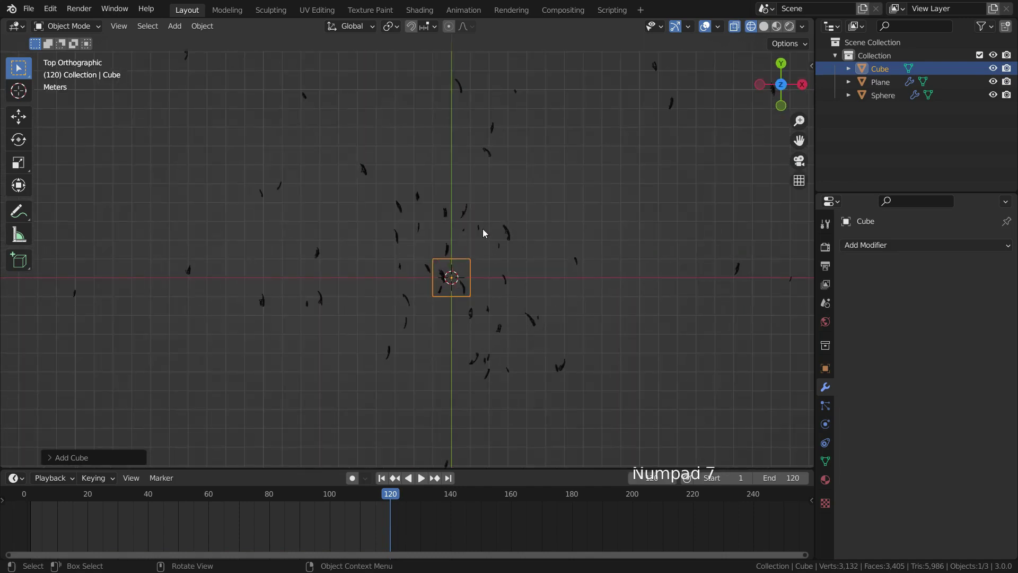
pyautogui.scroll(-5, 452, 272)
pyautogui.scroll(-3, 454, 276)
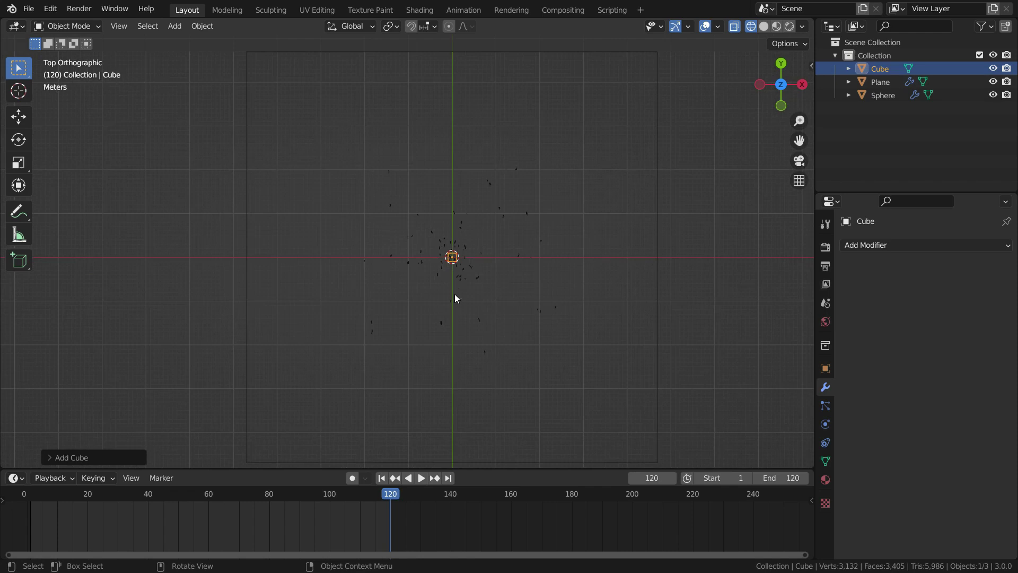
pyautogui.press('s')
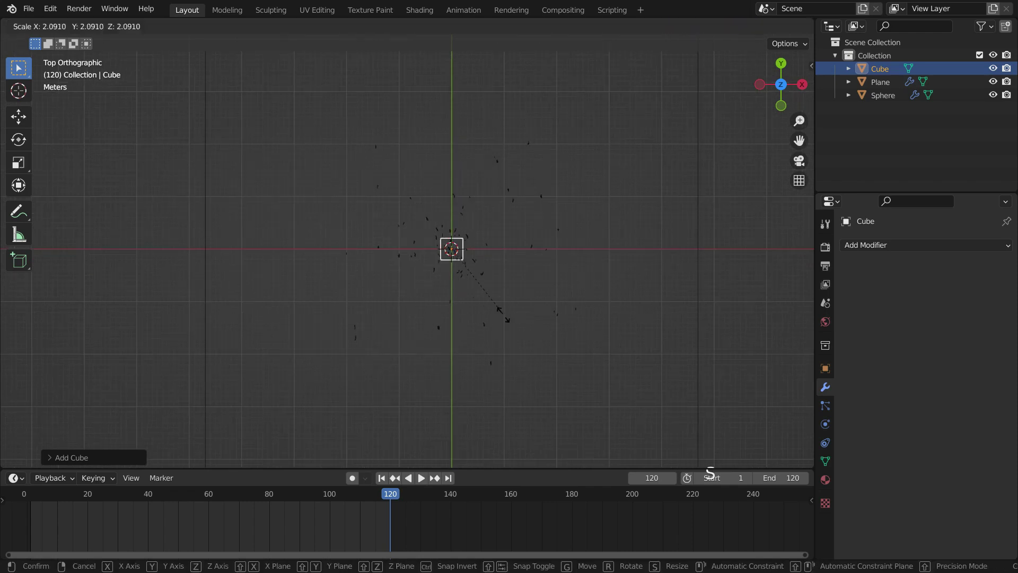
pyautogui.click(379, 285)
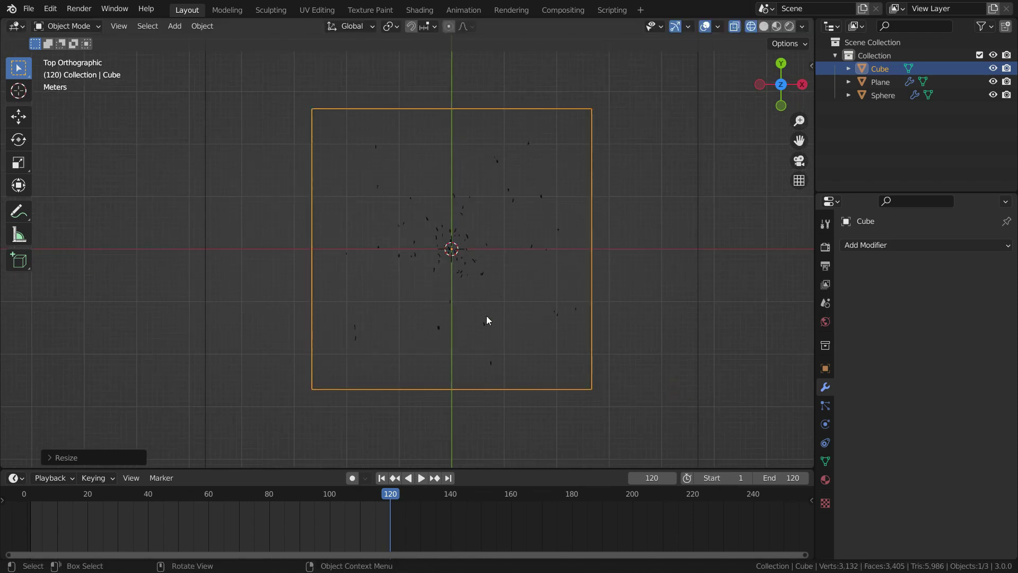
# In front view, flatten the cube along Z and raise it upward.
pyautogui.press('KP_1')
pyautogui.scroll(1, 507, 261)
pyautogui.press('s')
pyautogui.press('z')
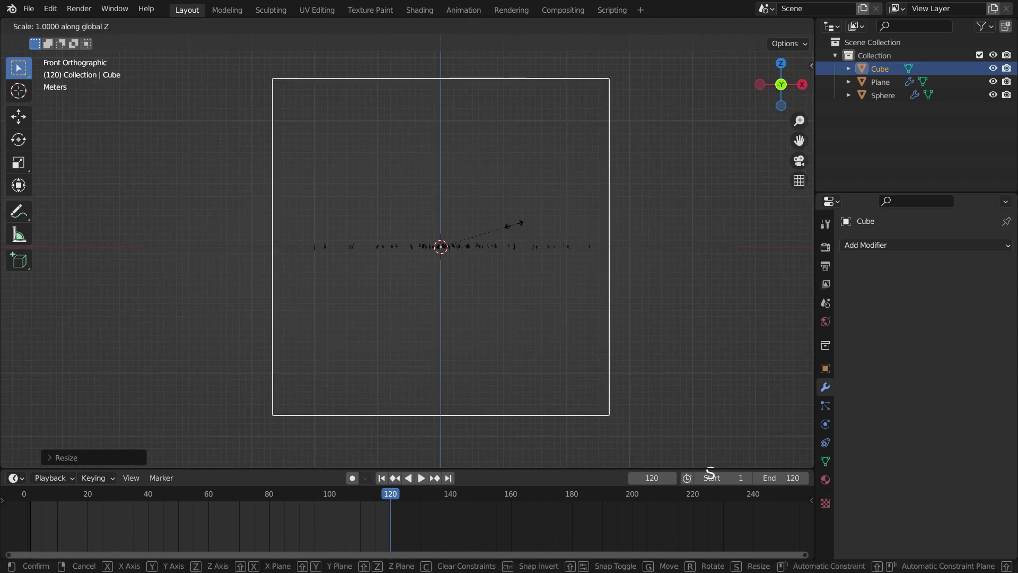
pyautogui.click(445, 263)
pyautogui.press('s')
pyautogui.press('z')
pyautogui.click(445, 264)
pyautogui.press('g')
pyautogui.press('z')
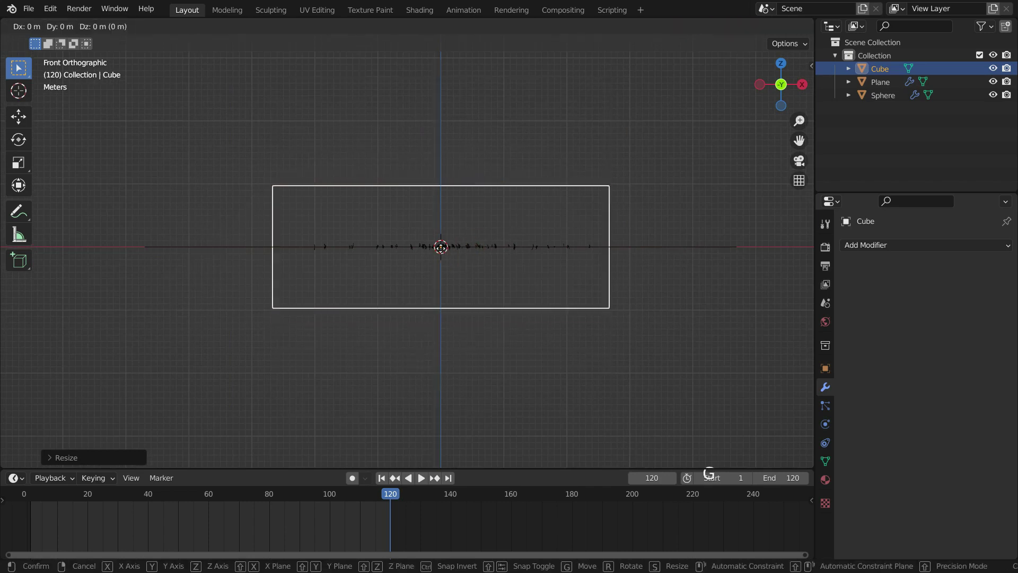
pyautogui.click(410, 158)
# Preview the animation, then widen the box along X to enclose the fragments.
pyautogui.scroll(2, 444, 222)
pyautogui.moveTo(444, 221); pyautogui.dragTo(456, 297, button='middle')
pyautogui.click(381, 477)
pyautogui.click(421, 478)
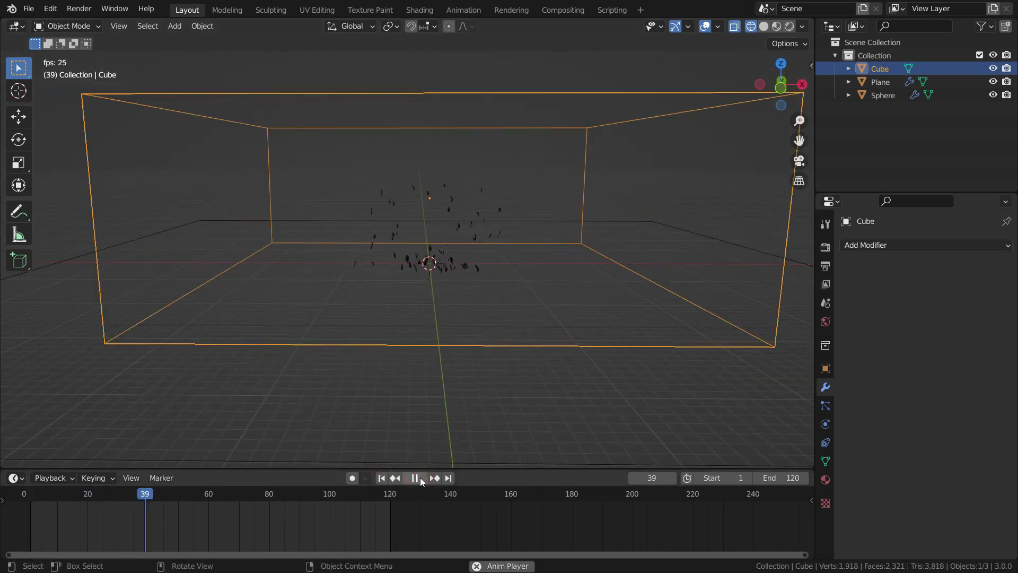
pyautogui.moveTo(456, 403); pyautogui.dragTo(496, 182, button='middle')
pyautogui.press('s')
pyautogui.press('x')
pyautogui.click(476, 288)
# Give the cube Fluid physics as a Gas Domain with Resolution Divisions 128.
pyautogui.press('KP_1')
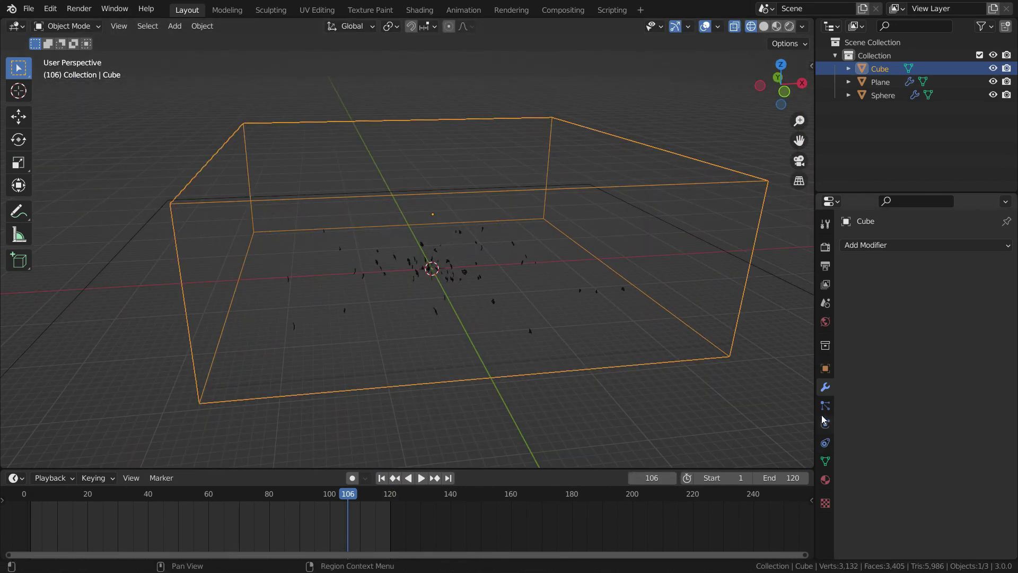
pyautogui.click(825, 424)
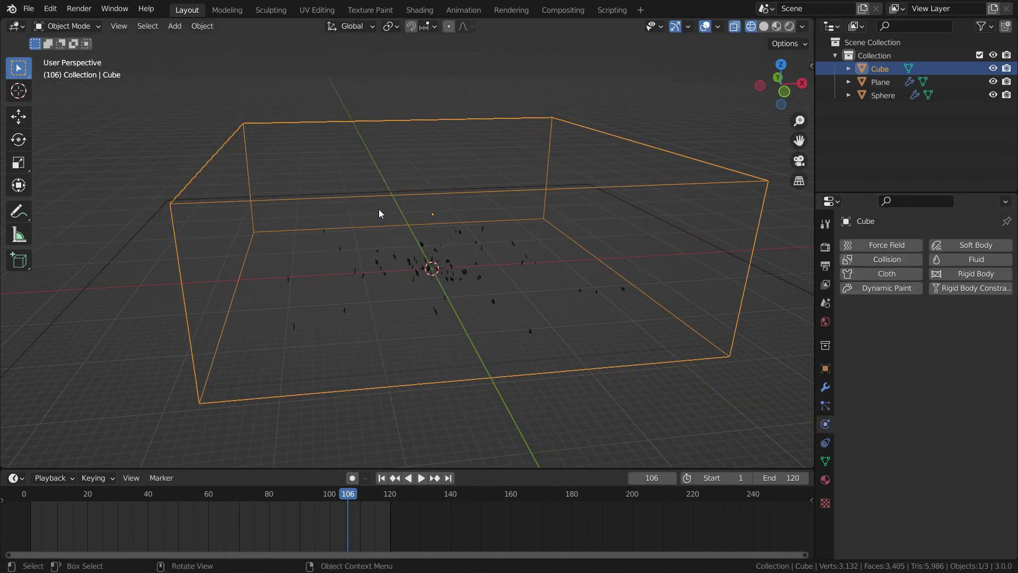
pyautogui.click(971, 260)
pyautogui.click(928, 329)
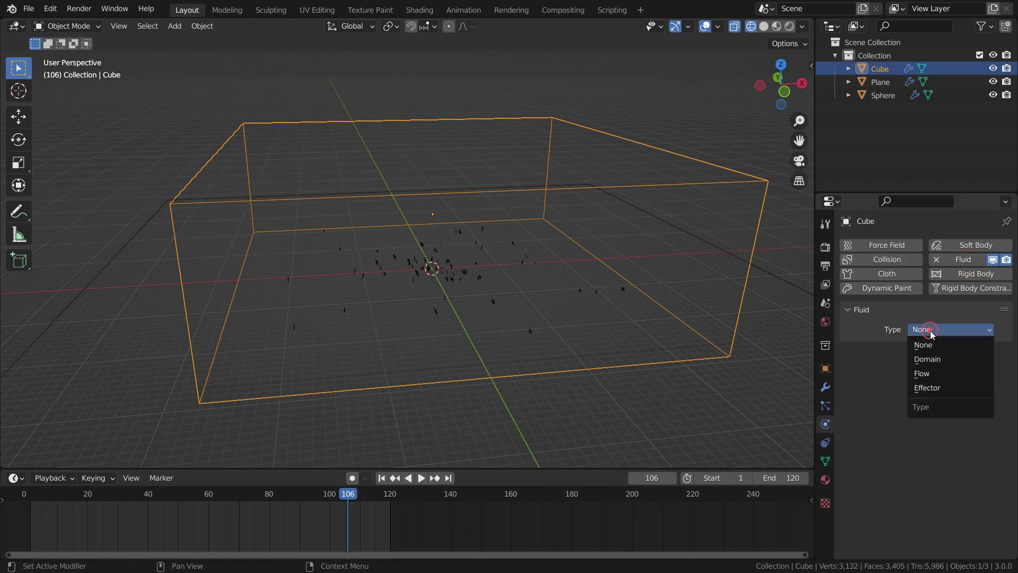
pyautogui.click(947, 363)
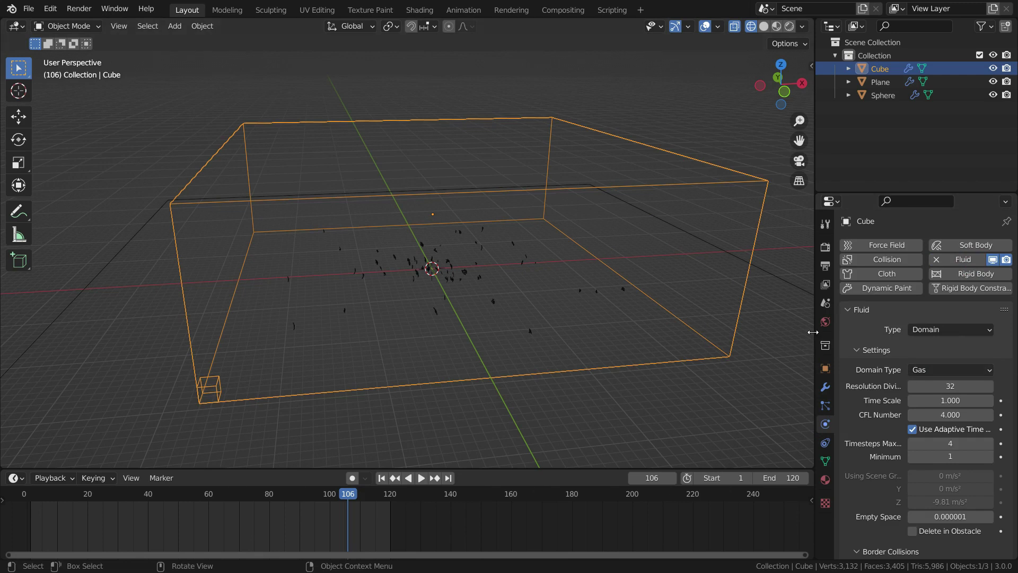
pyautogui.moveTo(816, 335); pyautogui.dragTo(764, 336)
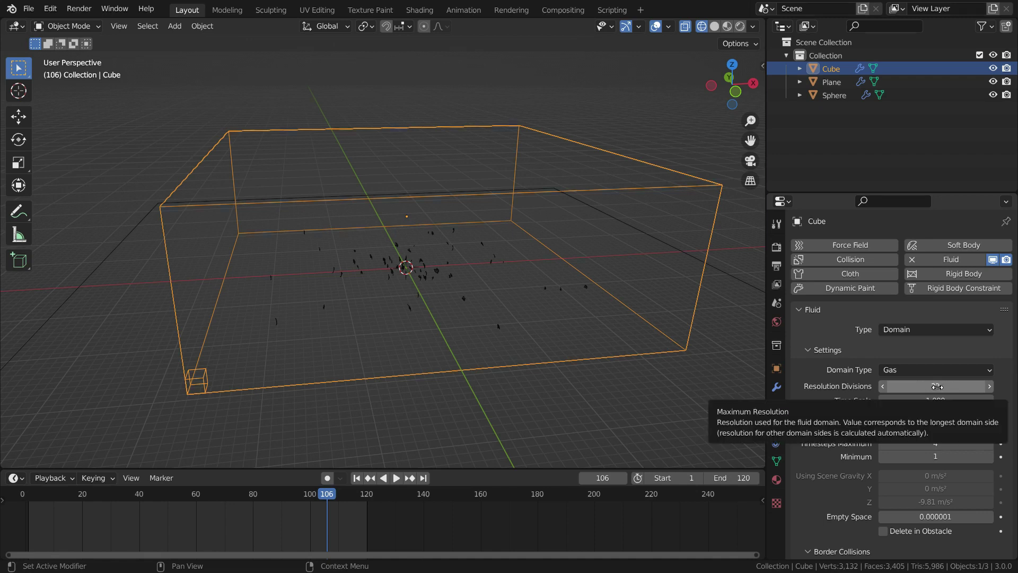
pyautogui.click(936, 386)
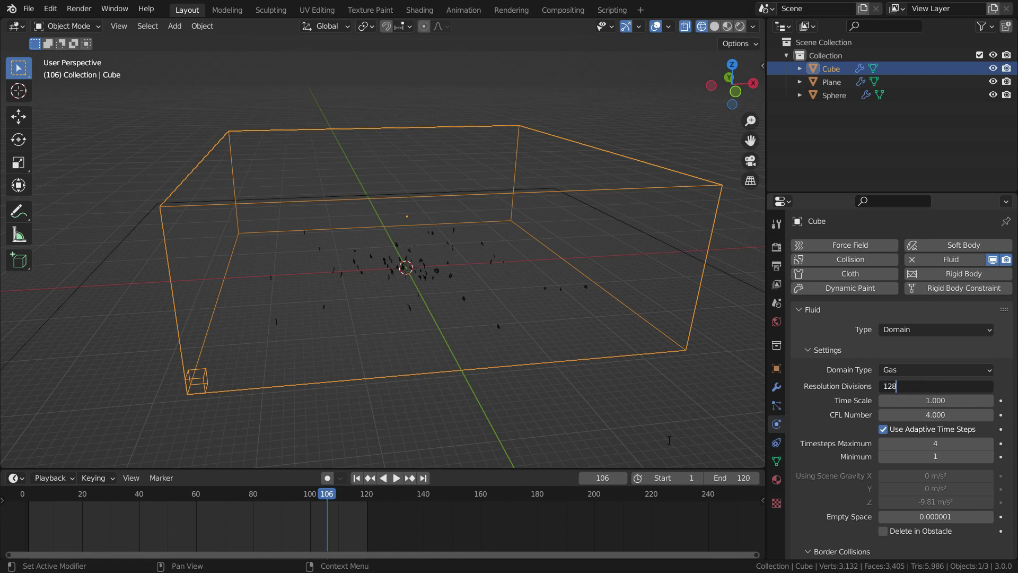
pyautogui.press('Return')
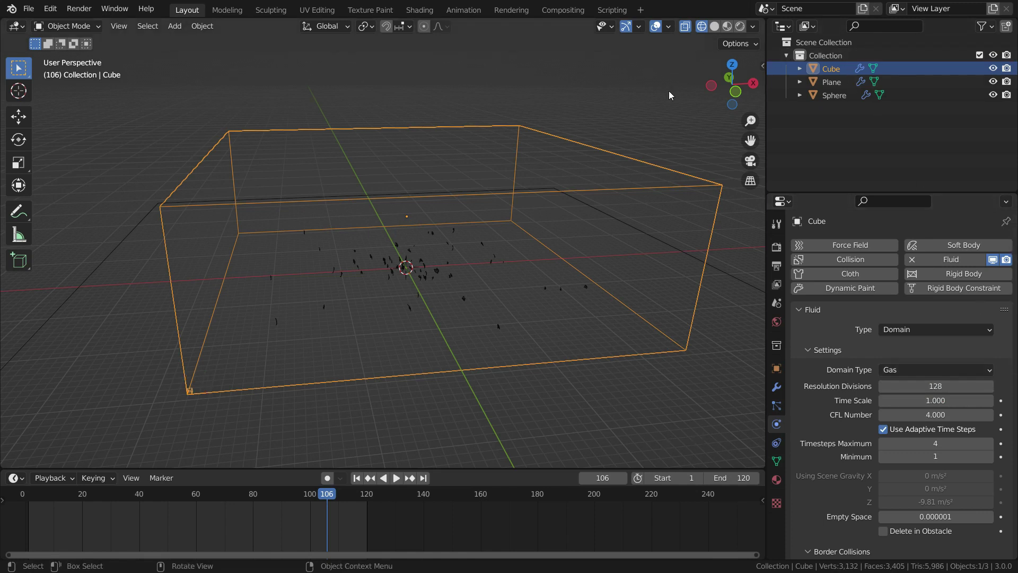
# Set the Gas Vorticity to 0.150.
pyautogui.scroll(-8, 838, 403)
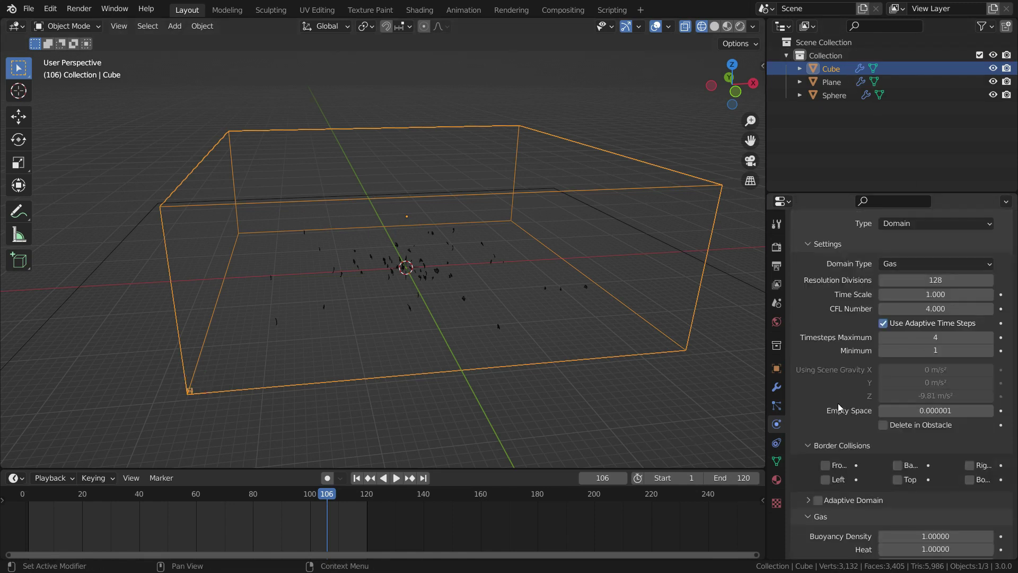
pyautogui.scroll(-5, 838, 403)
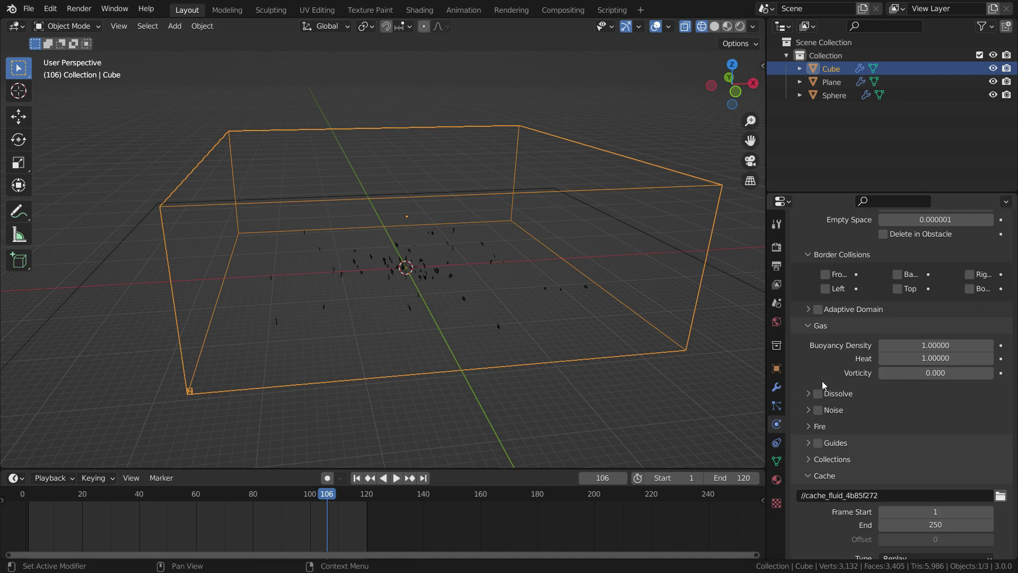
pyautogui.click(808, 326)
pyautogui.click(810, 336)
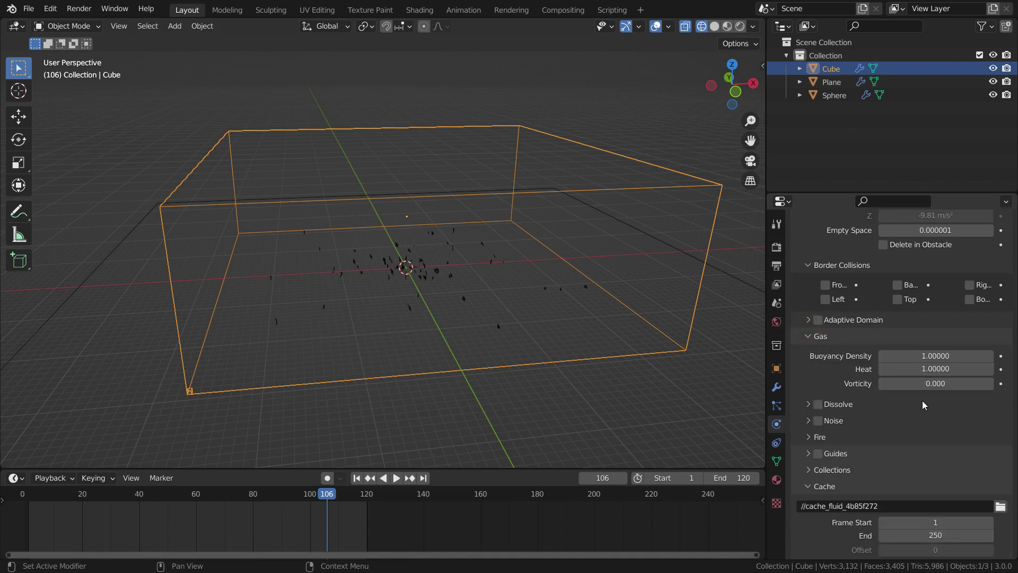
pyautogui.click(937, 383)
pyautogui.write('0.15')
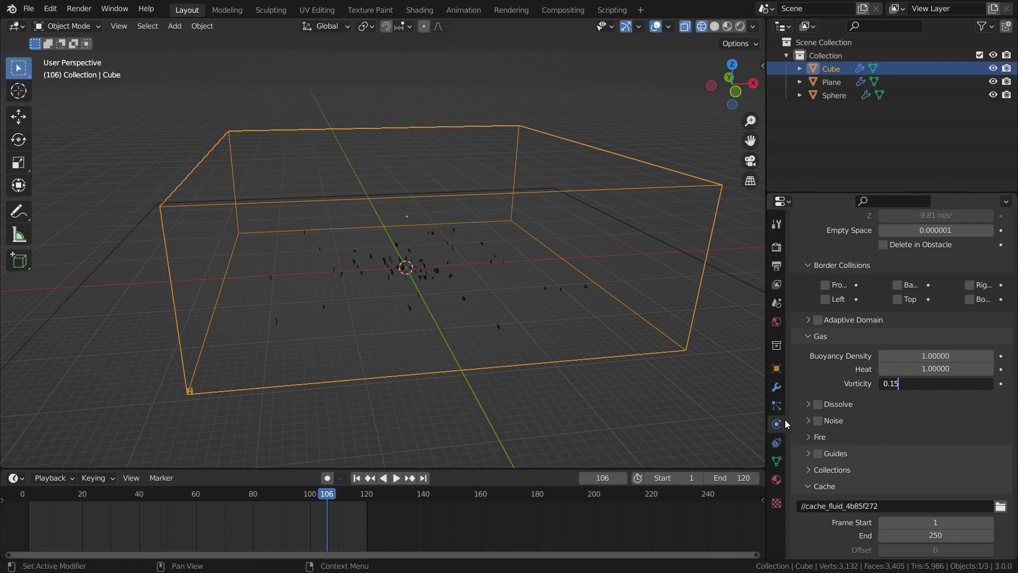
pyautogui.press('Return')
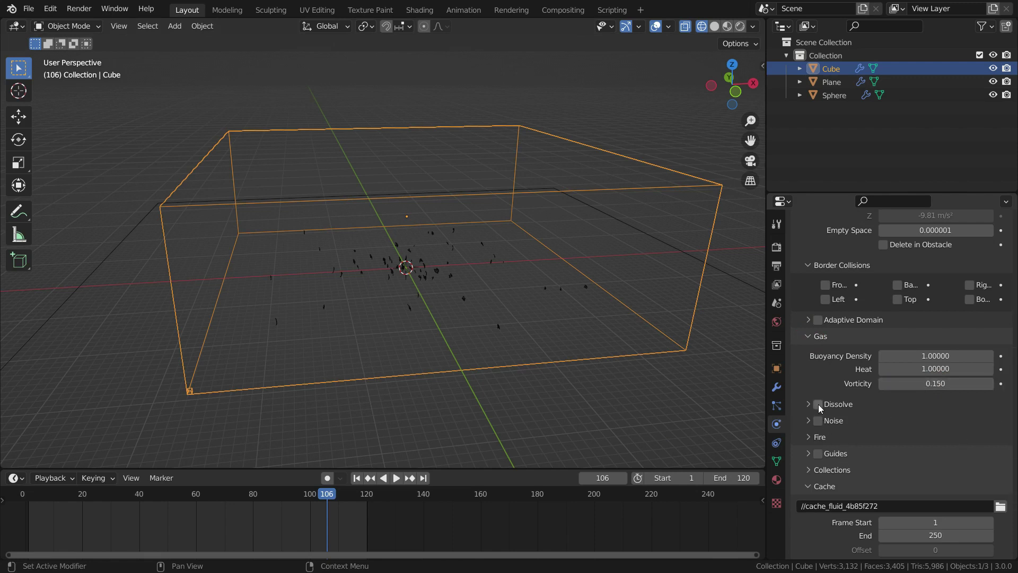
# Enable Dissolve with a Time of 20 and Slow dissolve on.
pyautogui.click(819, 405)
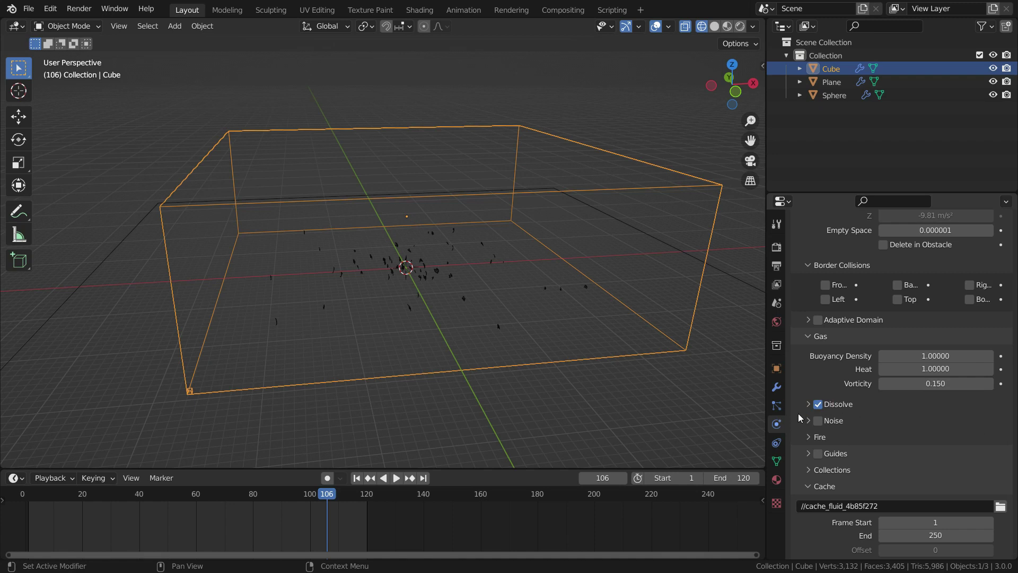
pyautogui.click(809, 405)
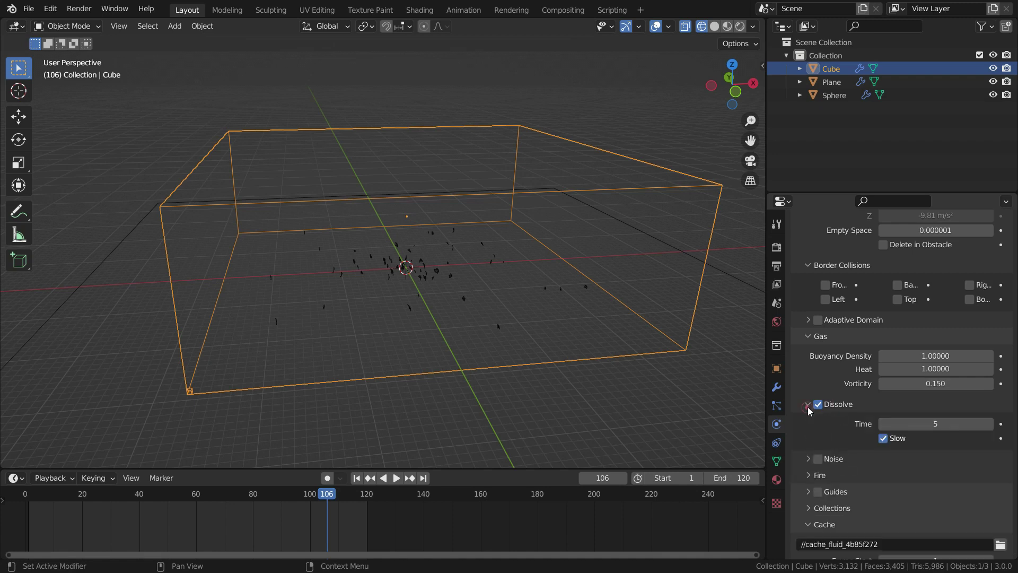
pyautogui.scroll(-3, 849, 382)
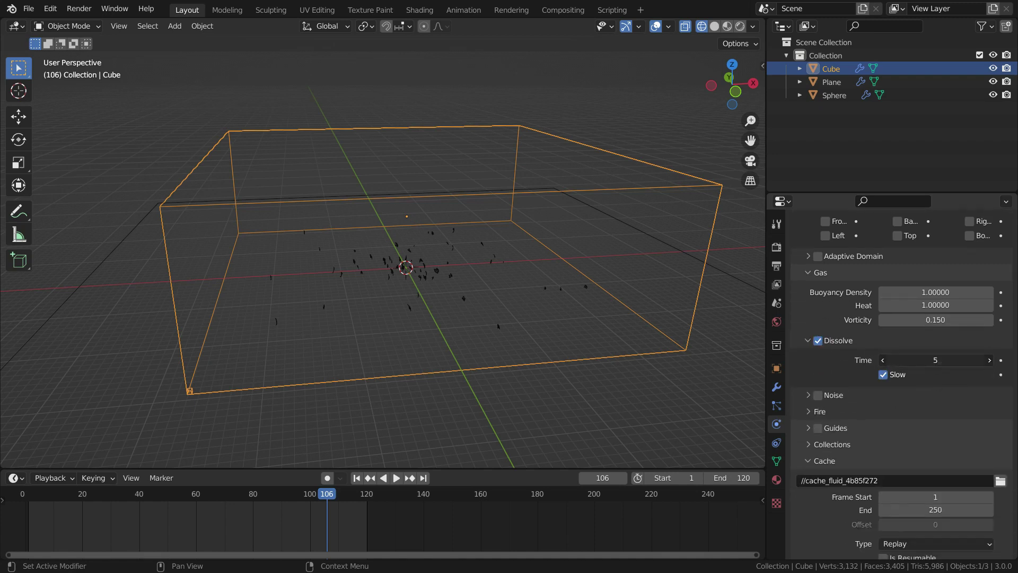
pyautogui.click(938, 361)
pyautogui.press('Return')
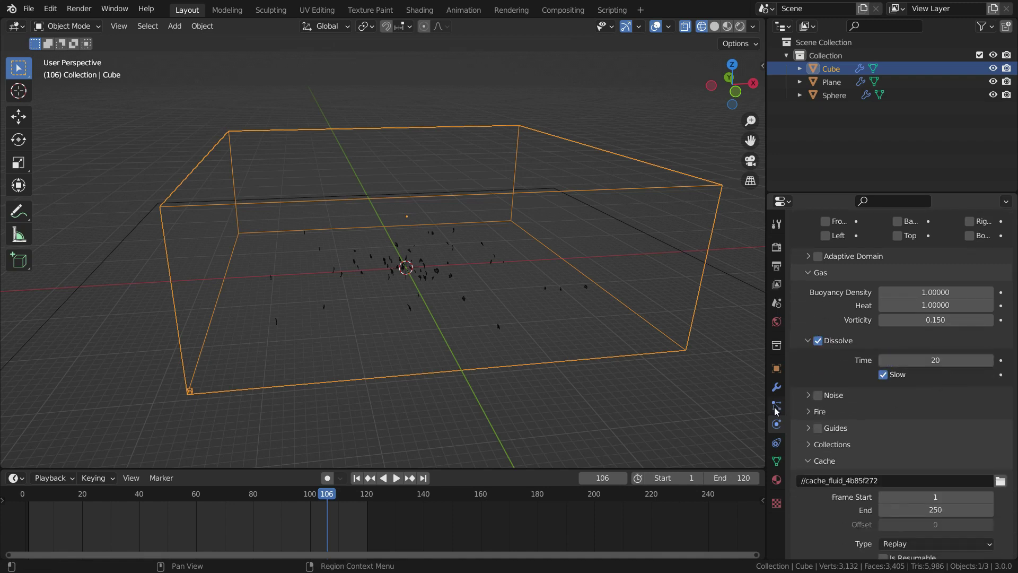
pyautogui.click(884, 376)
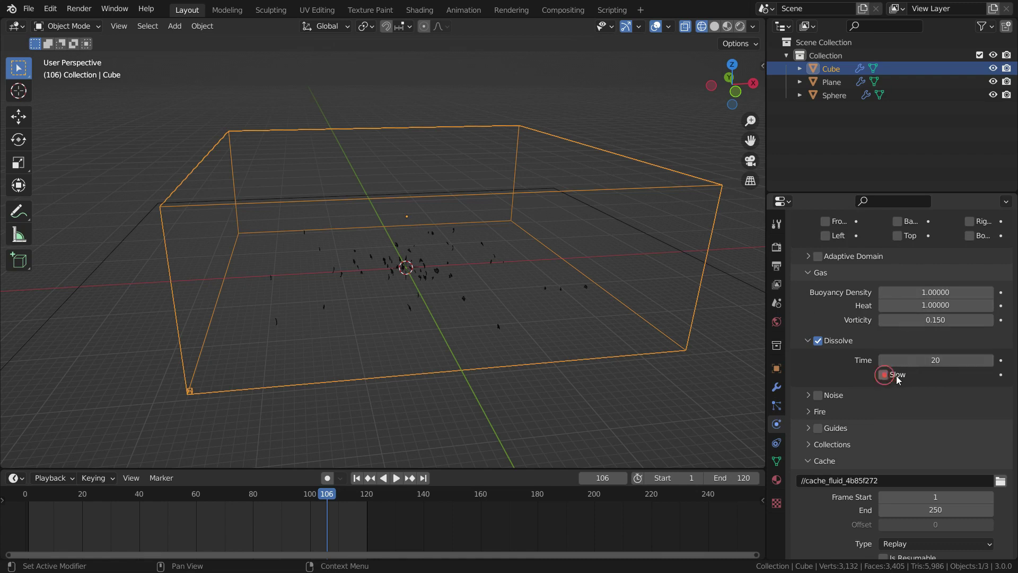
pyautogui.click(883, 375)
# Enable and expand Noise on the smoke domain.
pyautogui.click(818, 395)
pyautogui.click(809, 396)
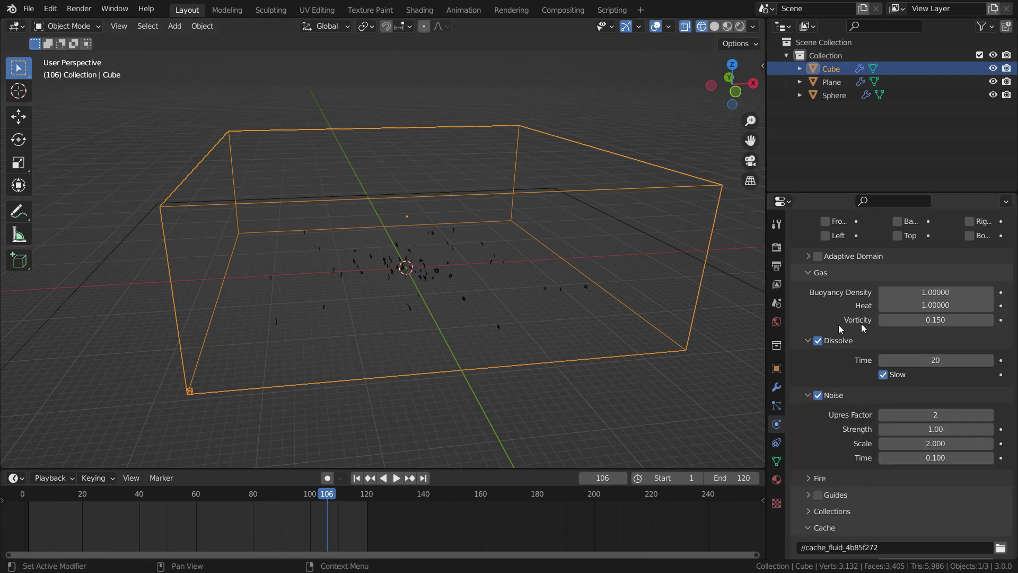
pyautogui.scroll(-5, 854, 354)
pyautogui.scroll(-2, 854, 354)
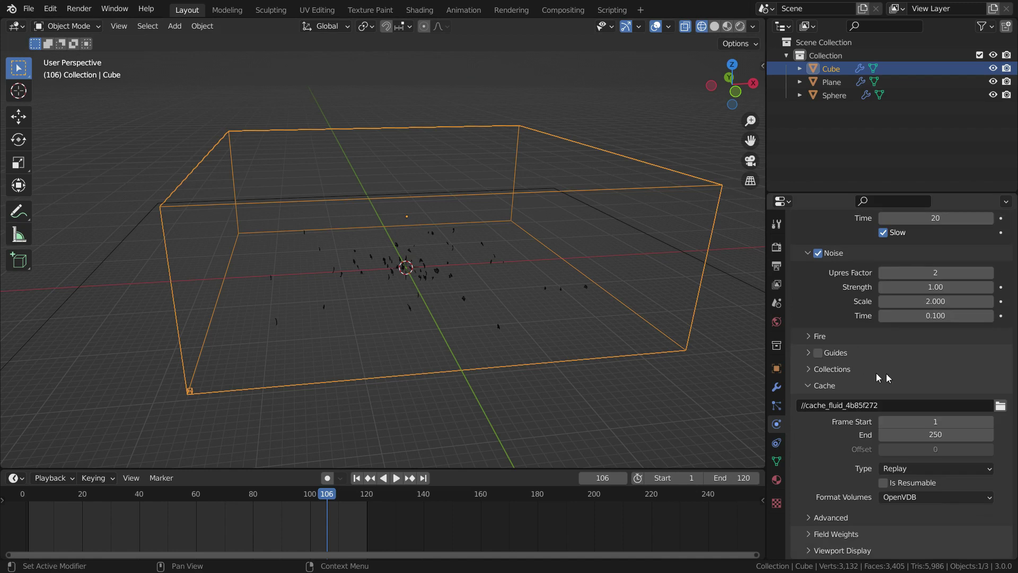
# Set the cache End frame to 120 and open the cache folder browser.
pyautogui.click(936, 435)
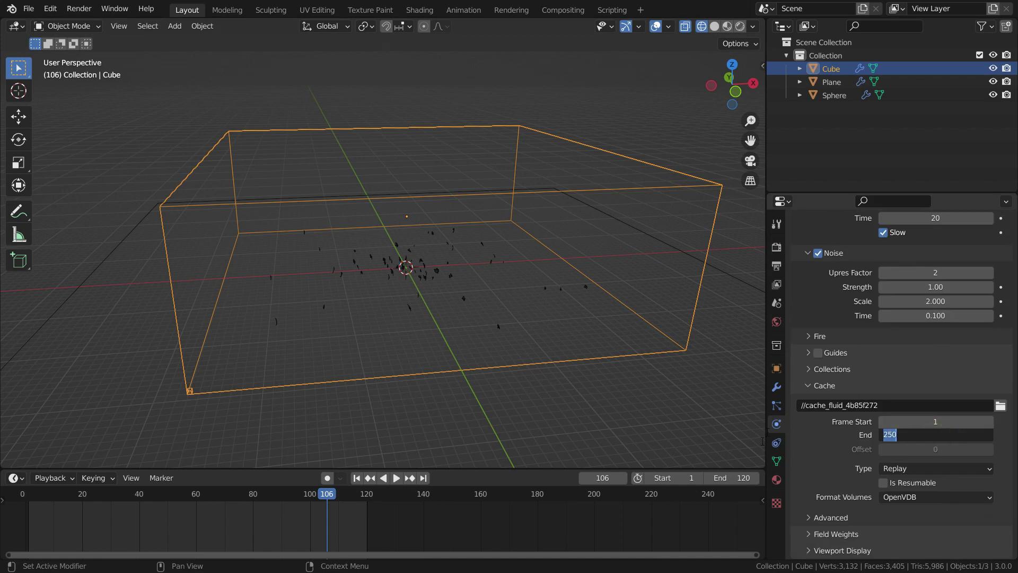
pyautogui.write('120')
pyautogui.press('Return')
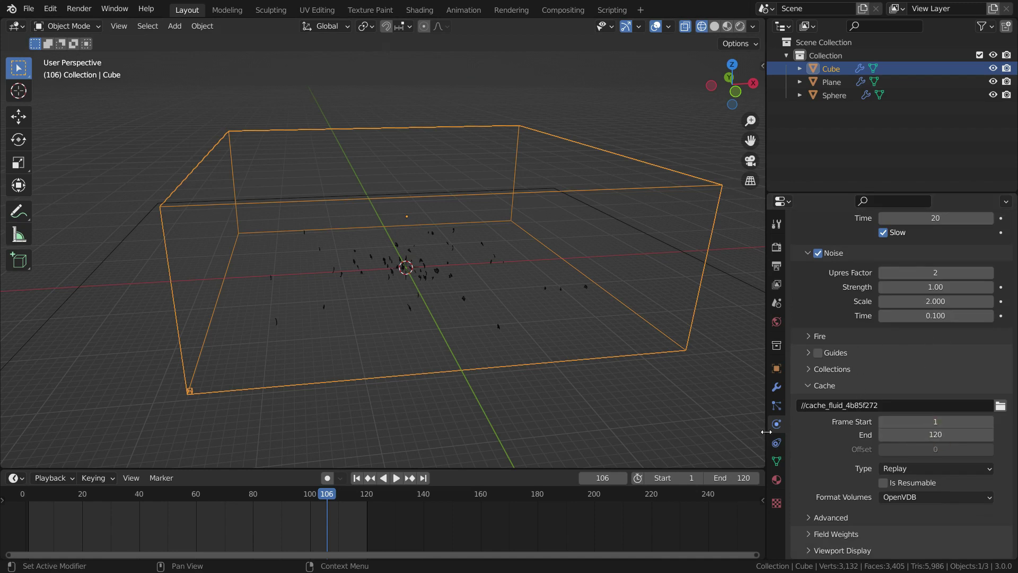
pyautogui.click(1000, 406)
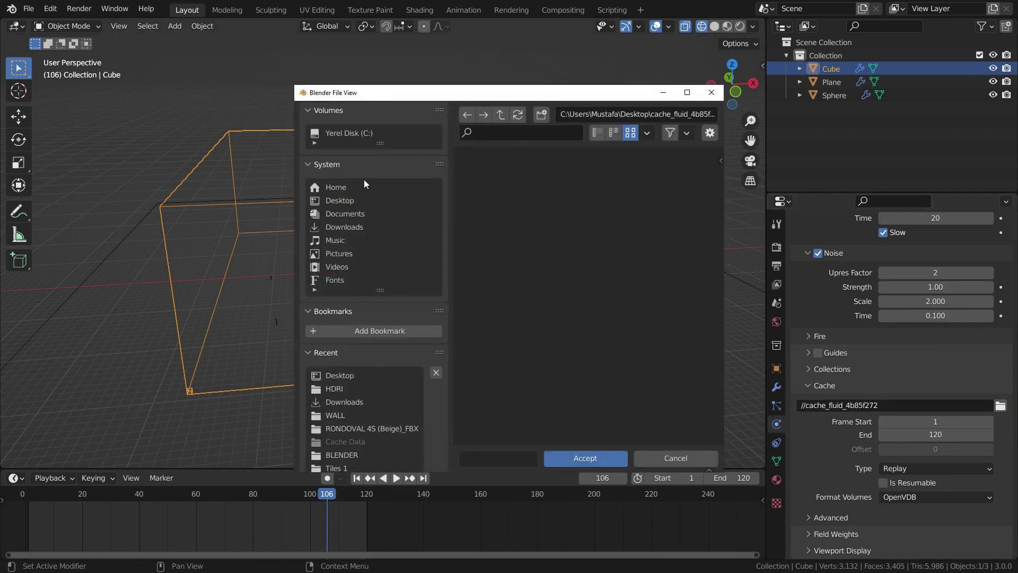
# Accept a cache folder from Desktop, set Cache Type to Modular, and enable Is Resumable.
pyautogui.click(352, 200)
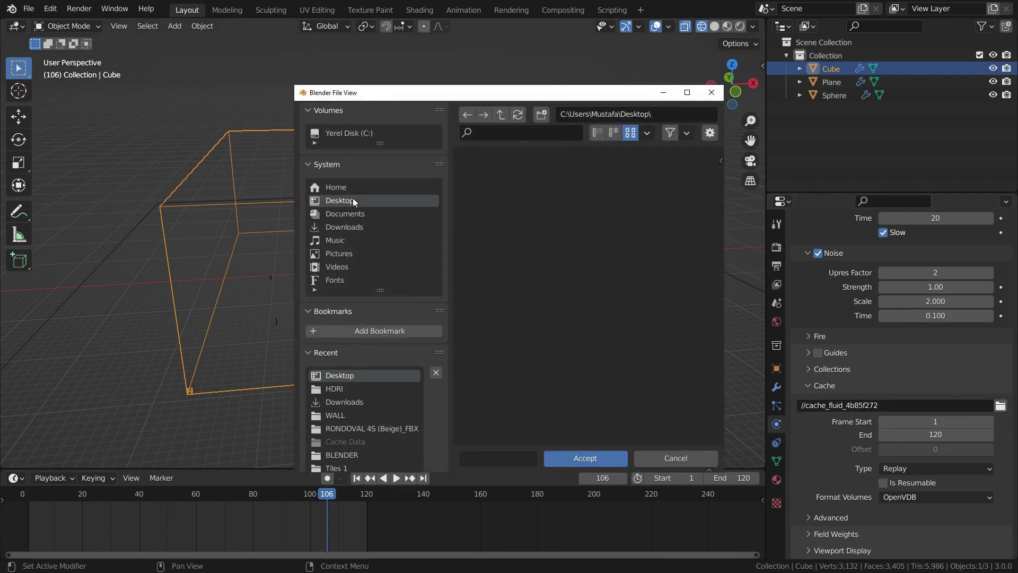
pyautogui.click(580, 459)
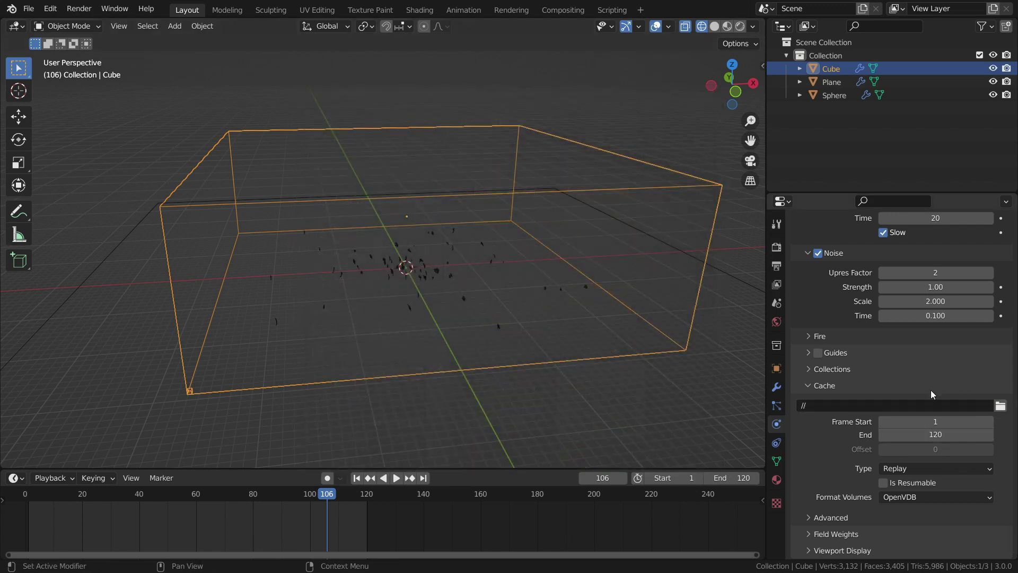
pyautogui.click(914, 469)
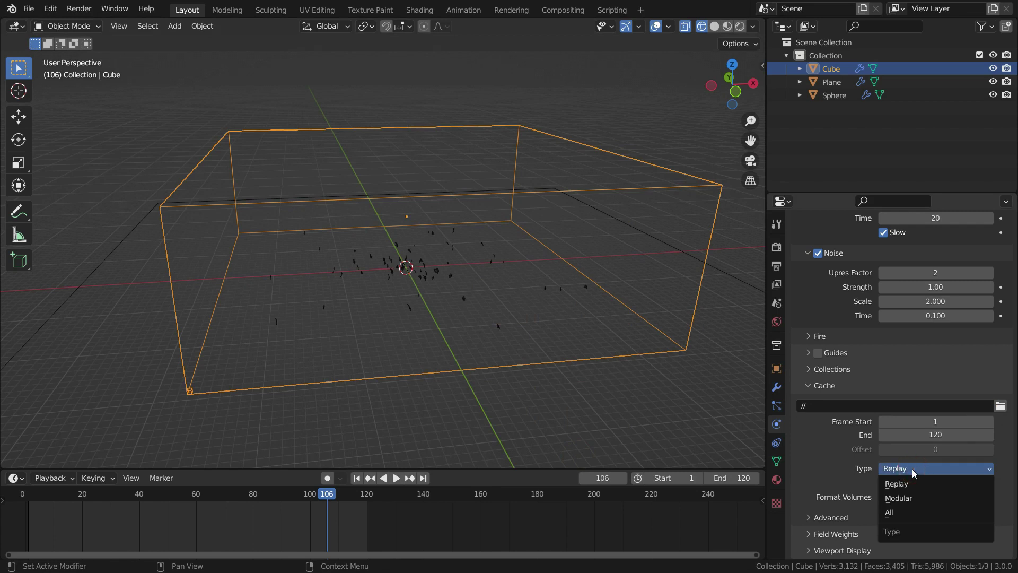
pyautogui.click(911, 499)
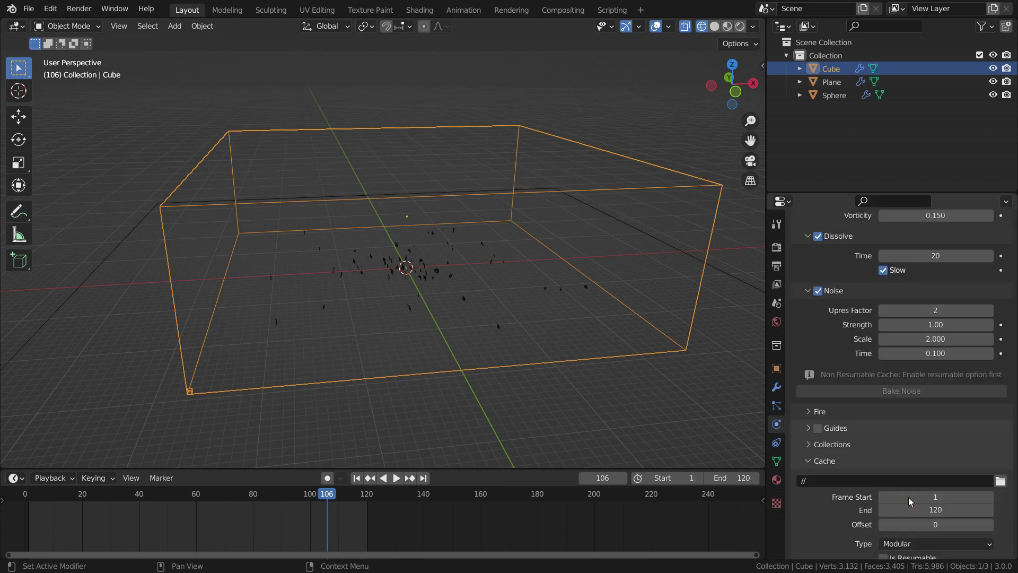
pyautogui.scroll(-3, 870, 446)
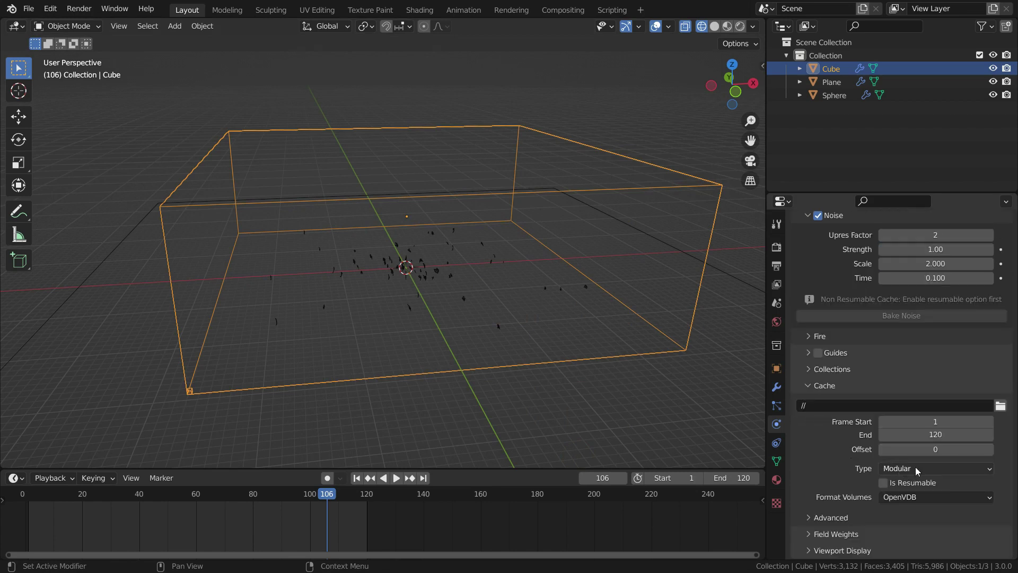
pyautogui.click(884, 483)
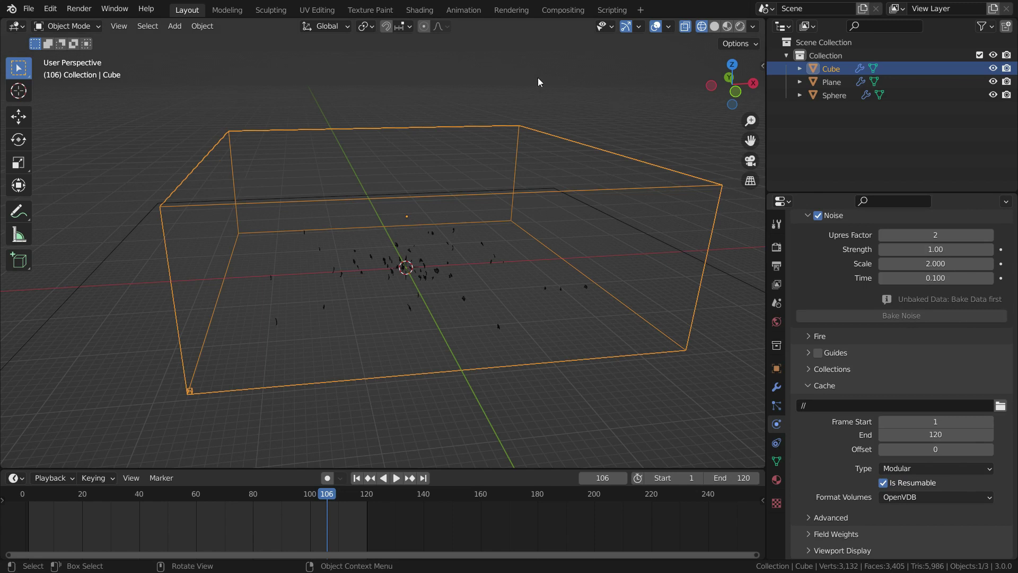
# At frame 1, move the Sphere high to the upper left and keyframe Location & Rotation.
pyautogui.click(827, 95)
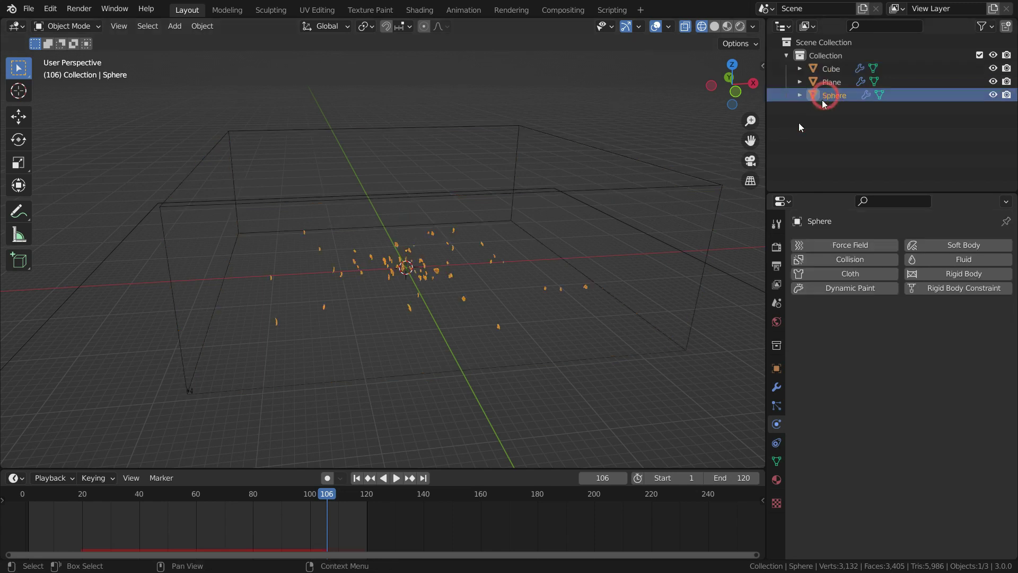
pyautogui.click(356, 478)
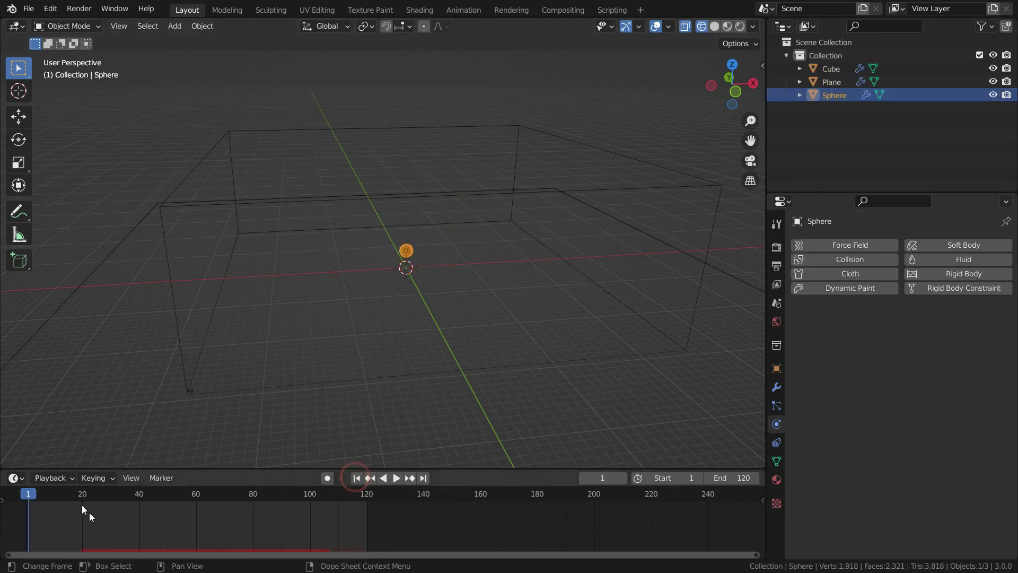
pyautogui.press('KP_1')
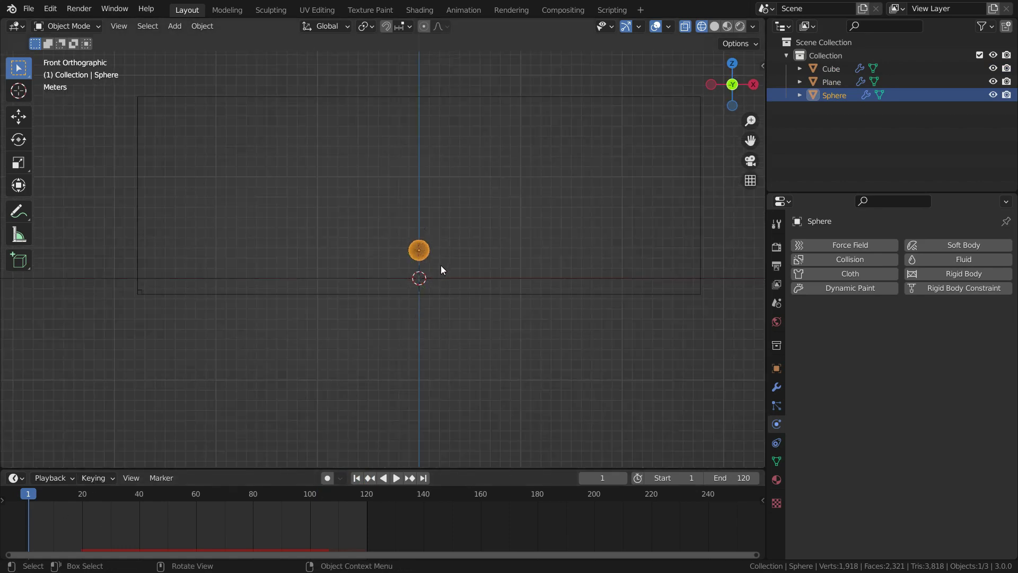
pyautogui.press('g')
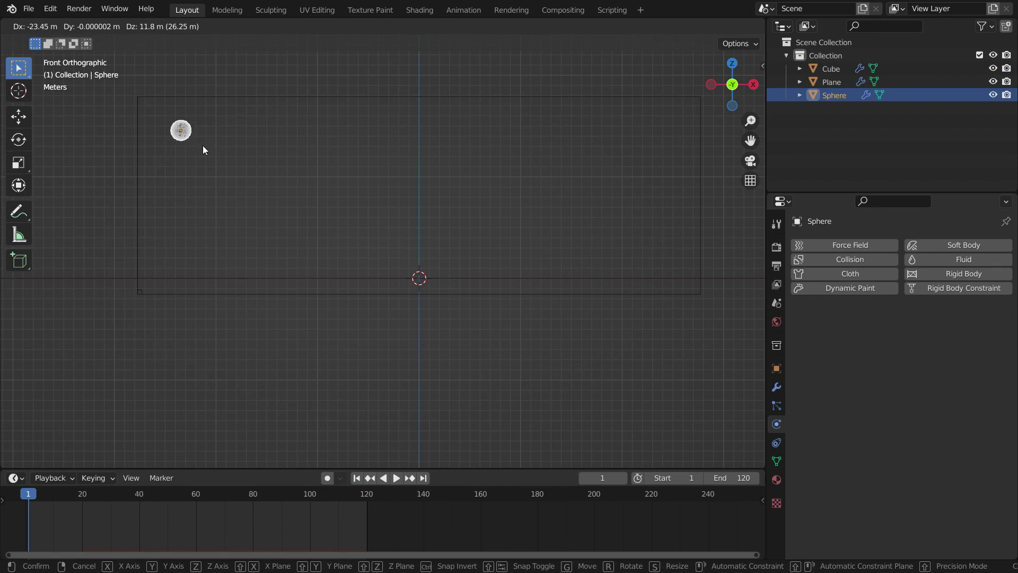
pyautogui.click(203, 151)
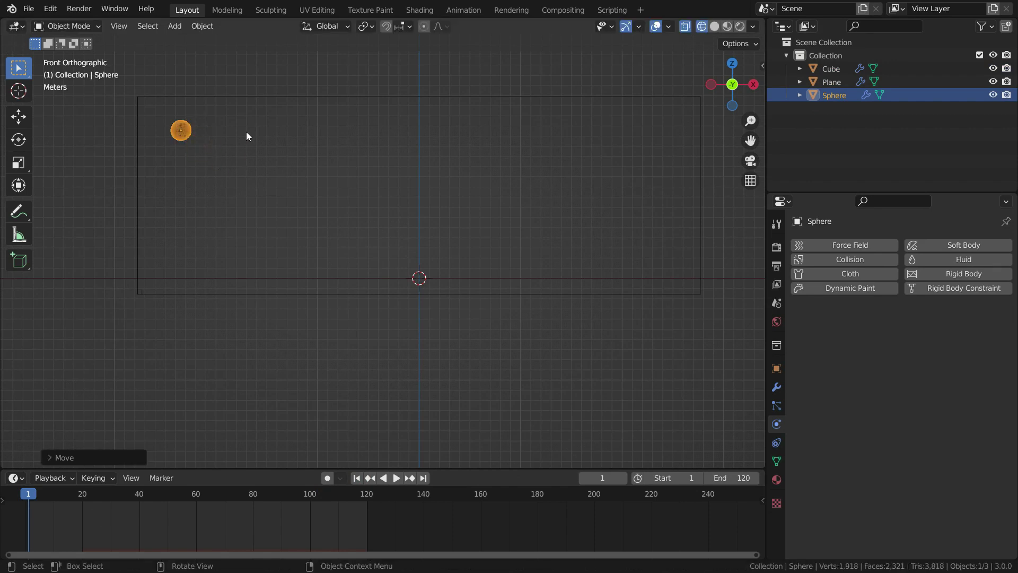
pyautogui.press('i')
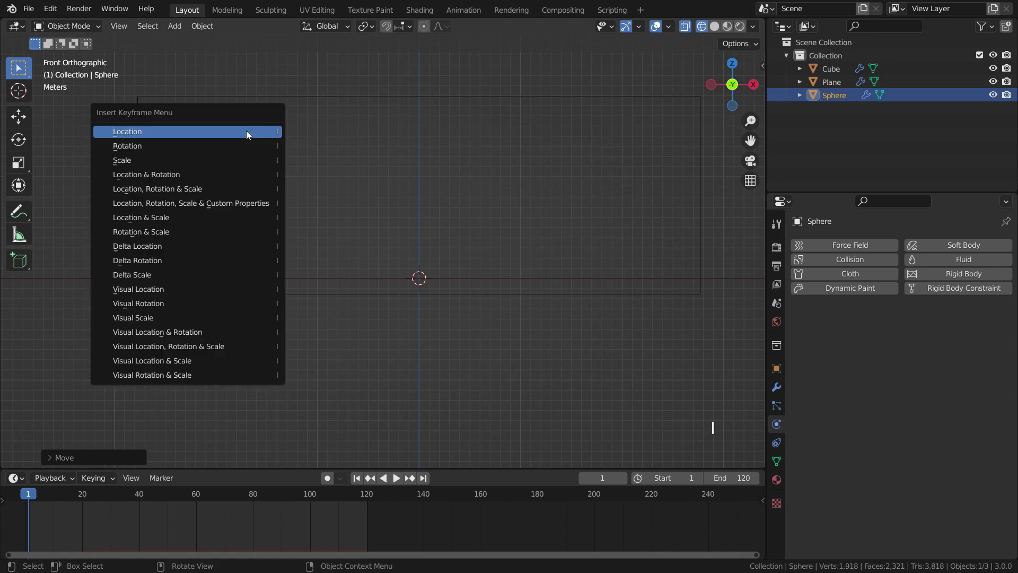
pyautogui.click(185, 175)
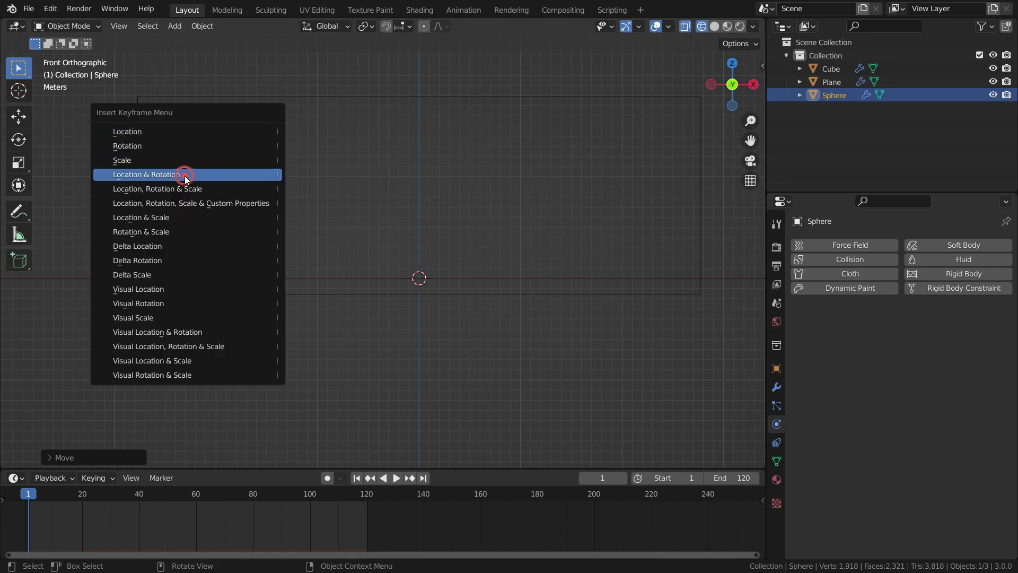
pyautogui.click(599, 478)
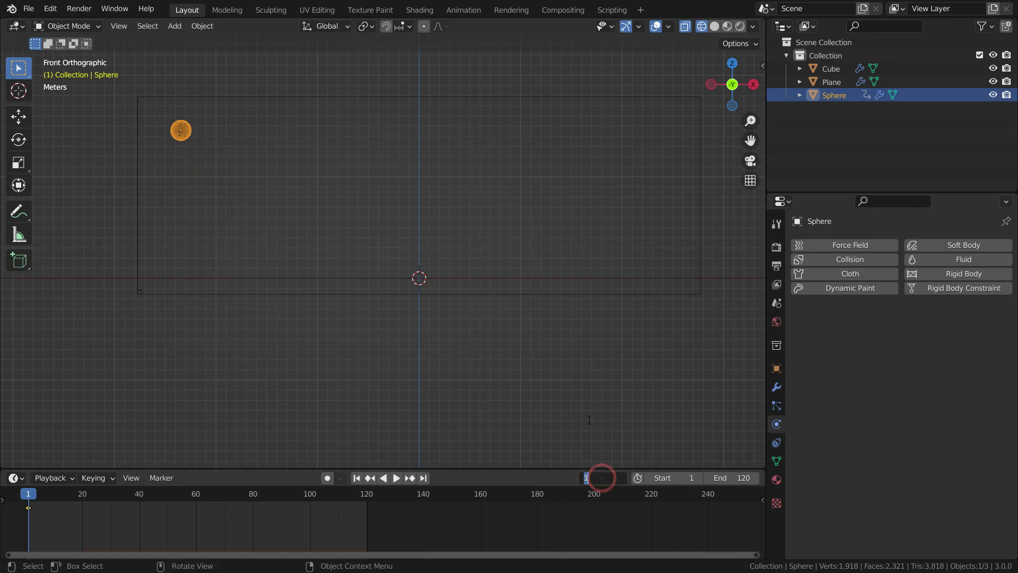
# At frame 20, move the sphere near the origin, tumble it, and keyframe Location & Rotation.
pyautogui.press('Return')
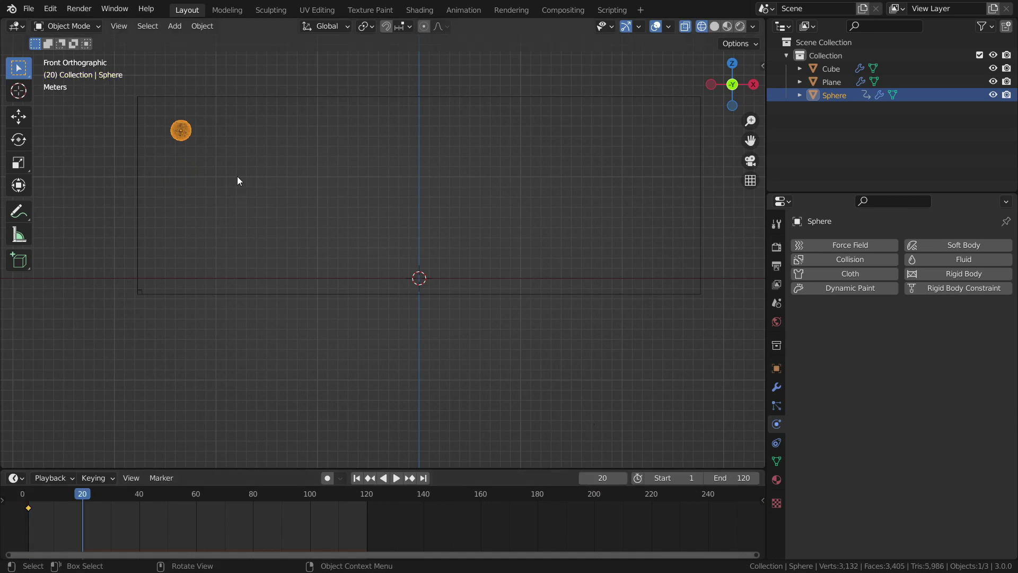
pyautogui.press('g')
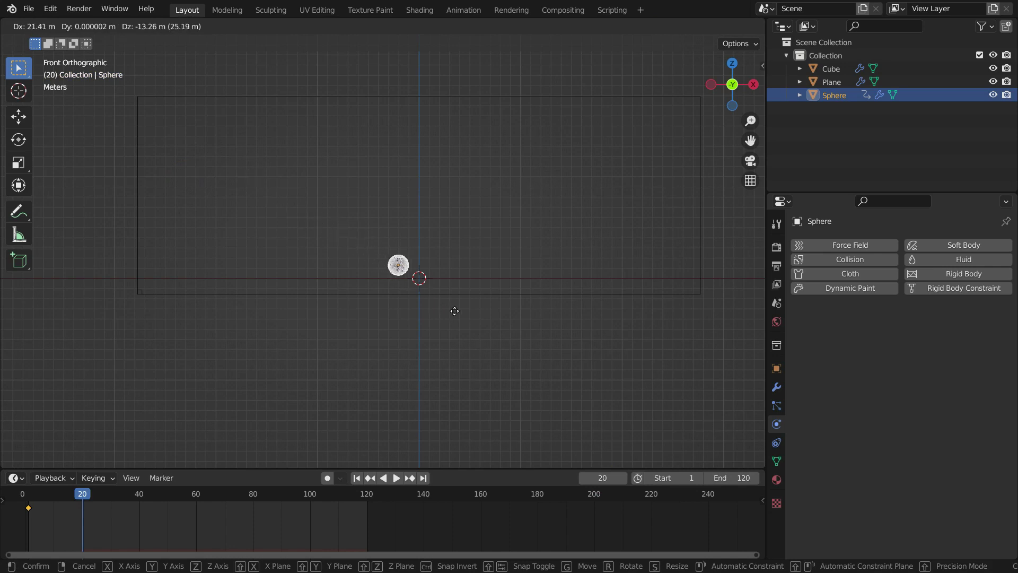
pyautogui.click(455, 311)
pyautogui.scroll(10, 428, 297)
pyautogui.press('g')
pyautogui.press('r')
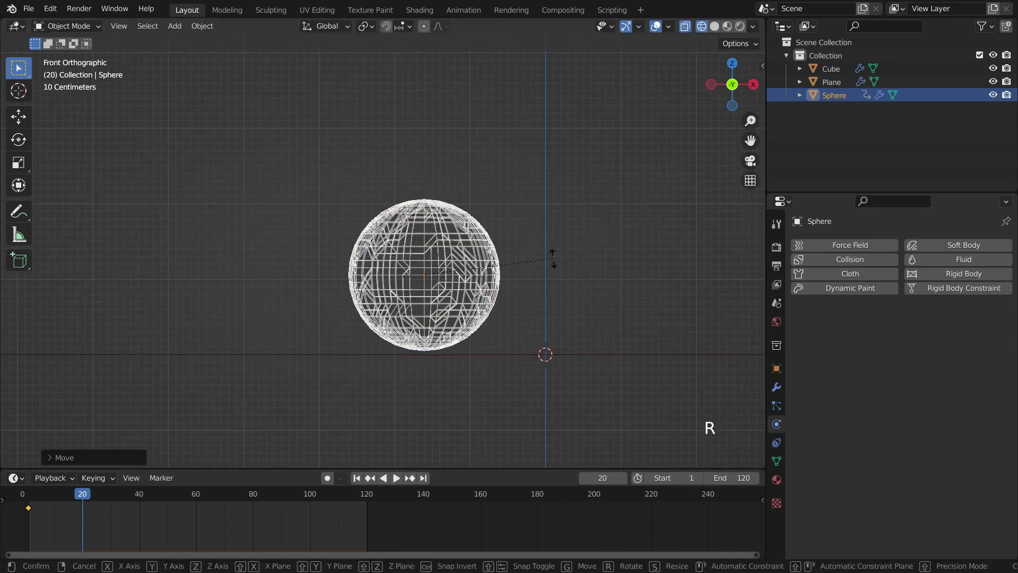
pyautogui.press('r')
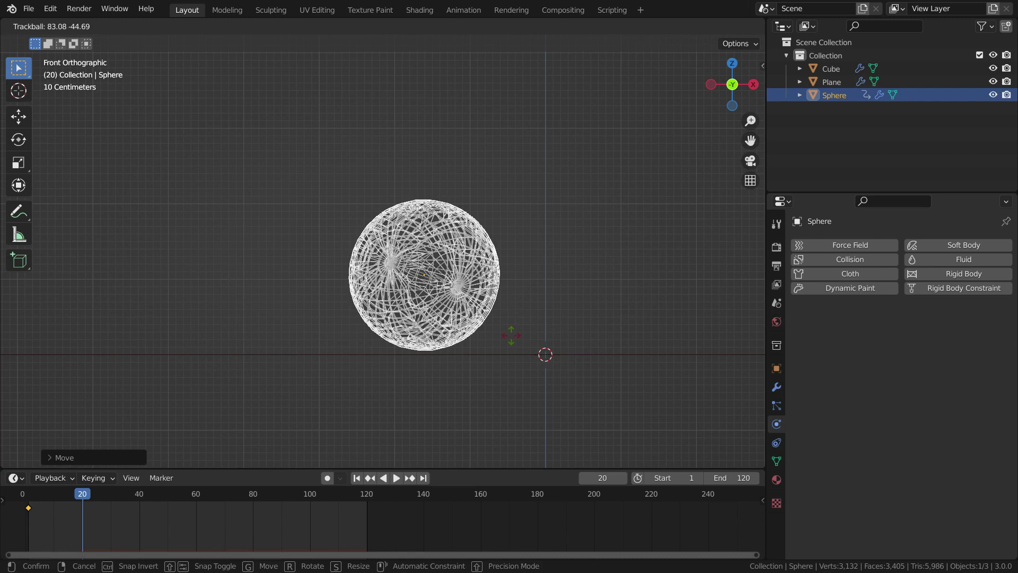
pyautogui.click(512, 335)
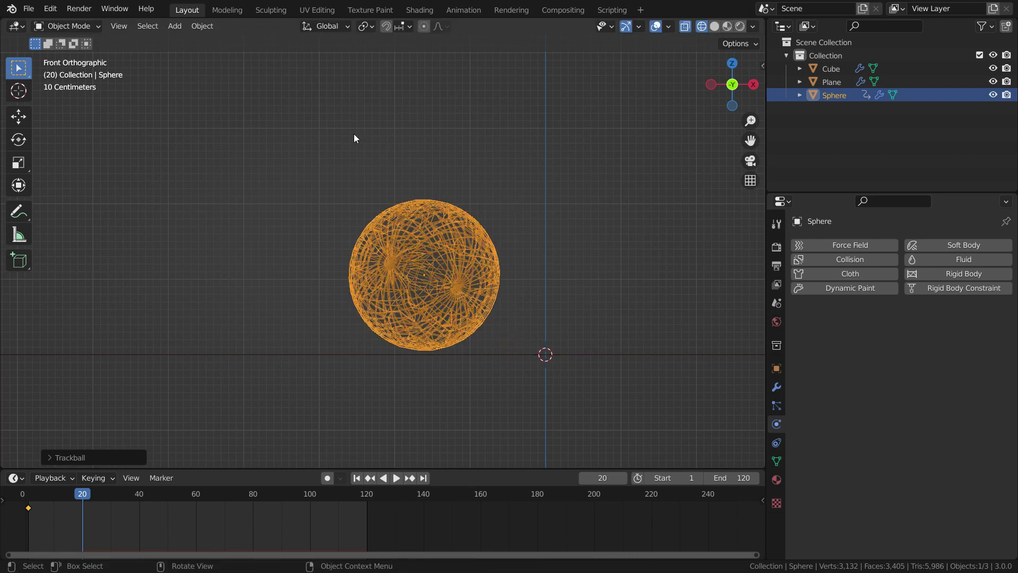
pyautogui.press('i')
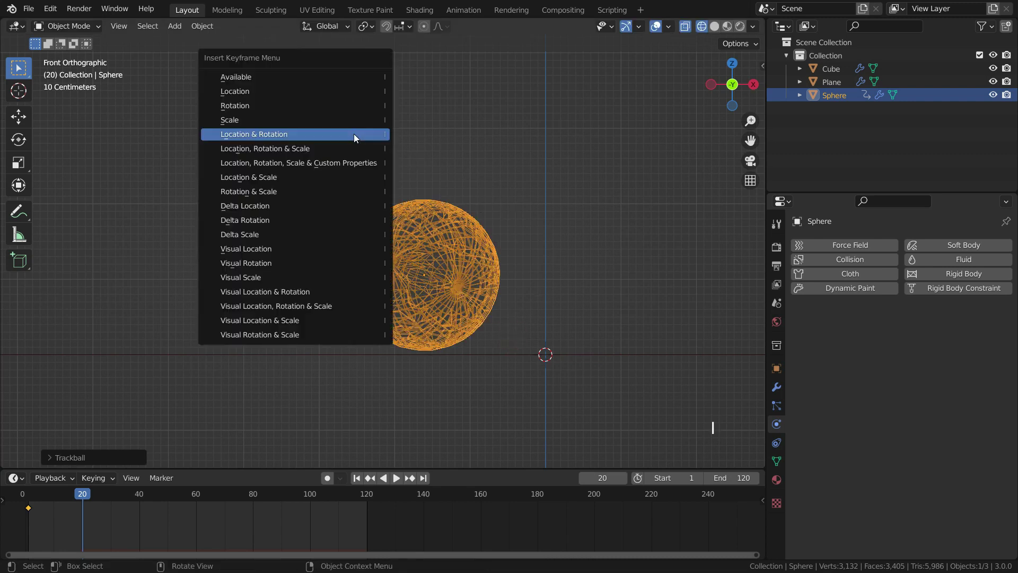
pyautogui.click(354, 133)
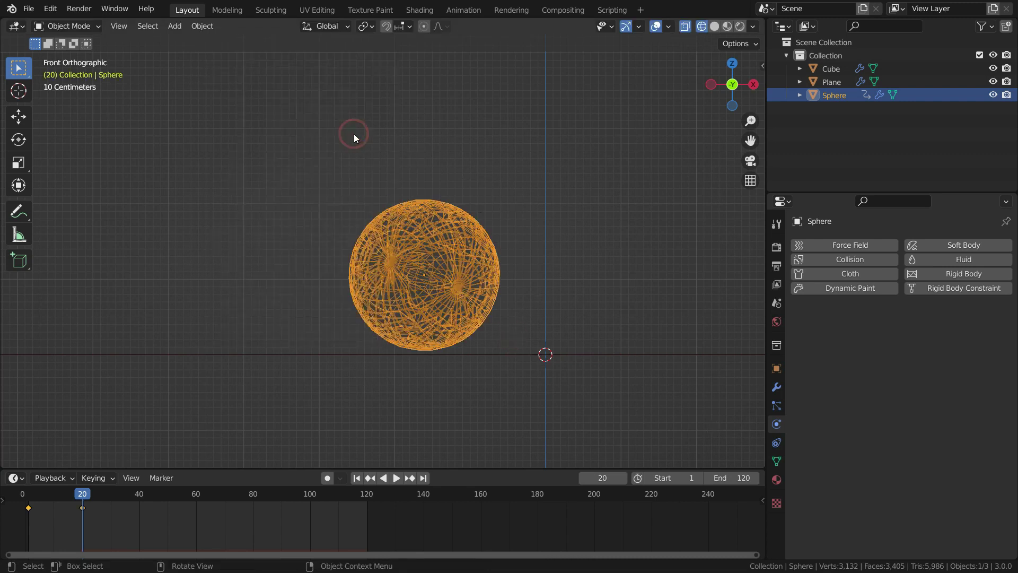
pyautogui.click(356, 479)
pyautogui.scroll(-10, 361, 320)
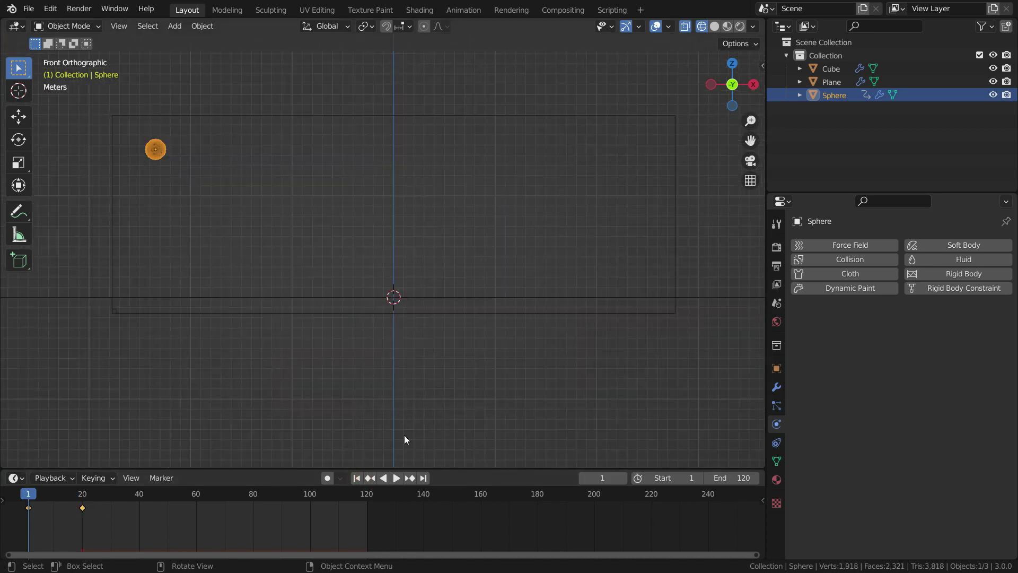
# Play back and orbit to review the sphere's flight, then rewind to frame 1.
pyautogui.click(397, 478)
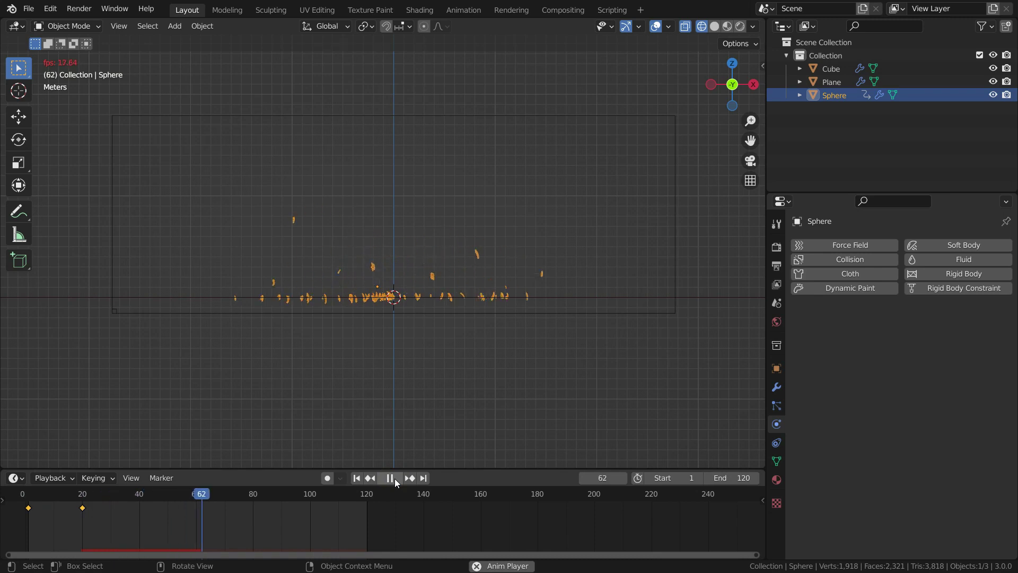
pyautogui.click(395, 479)
pyautogui.moveTo(397, 319); pyautogui.dragTo(404, 336, button='middle')
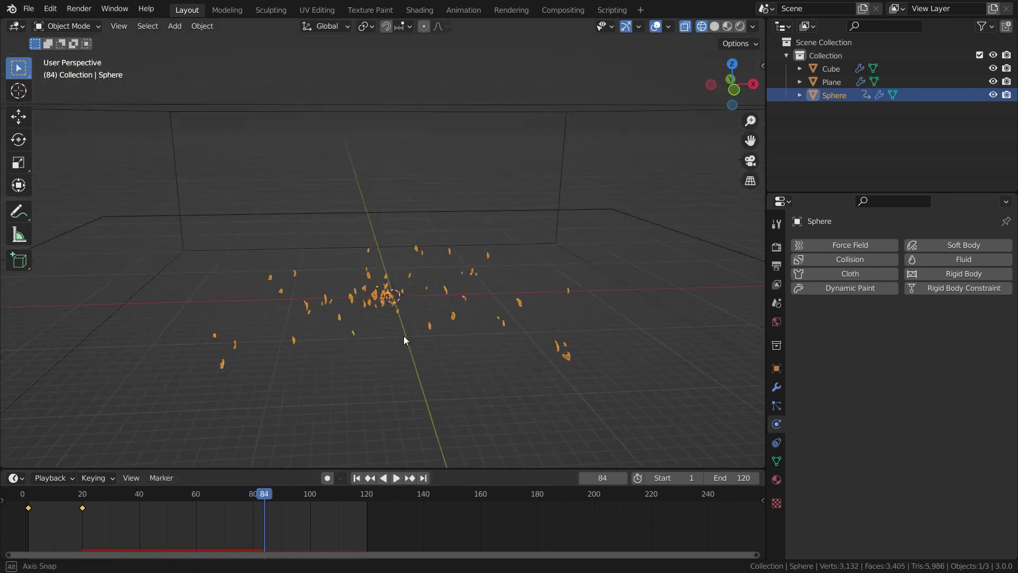
pyautogui.click(356, 477)
pyautogui.click(396, 478)
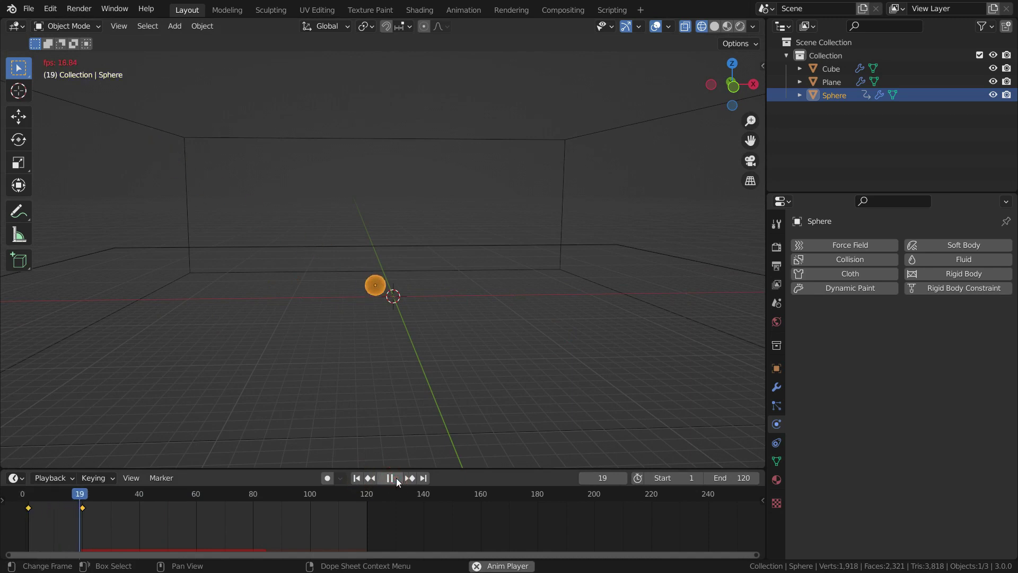
pyautogui.click(396, 478)
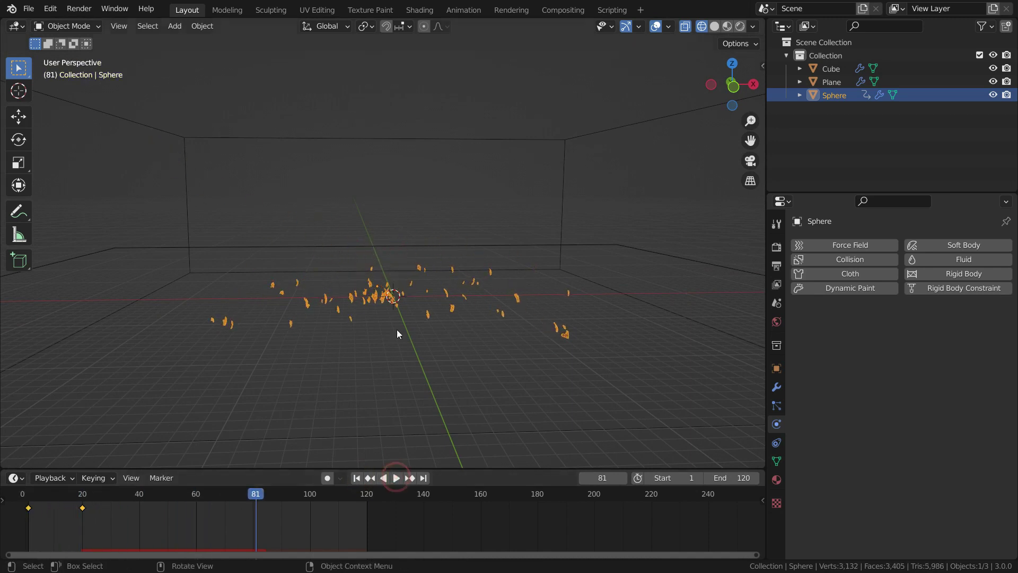
pyautogui.moveTo(399, 333); pyautogui.dragTo(447, 321, button='middle')
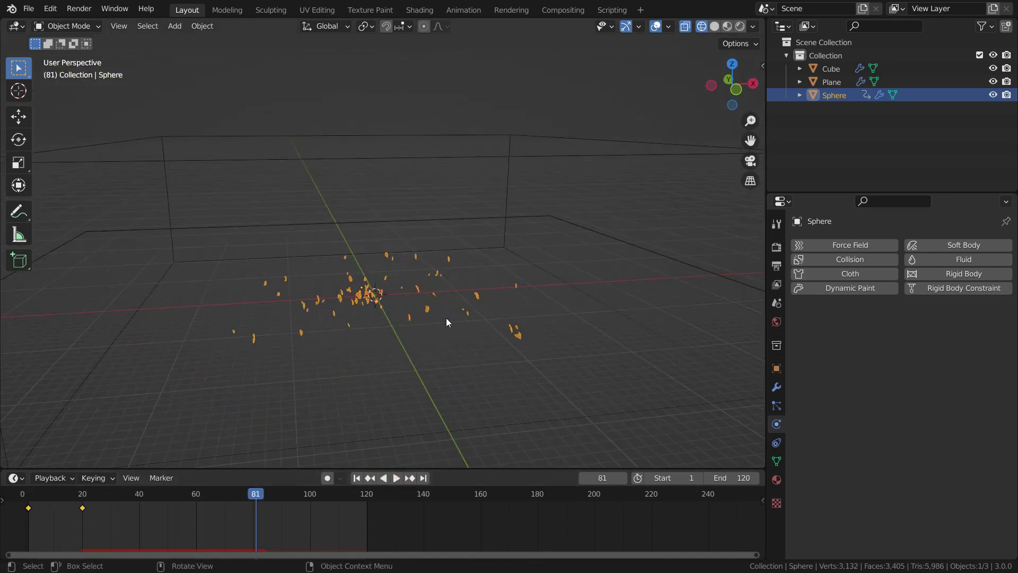
pyautogui.click(357, 478)
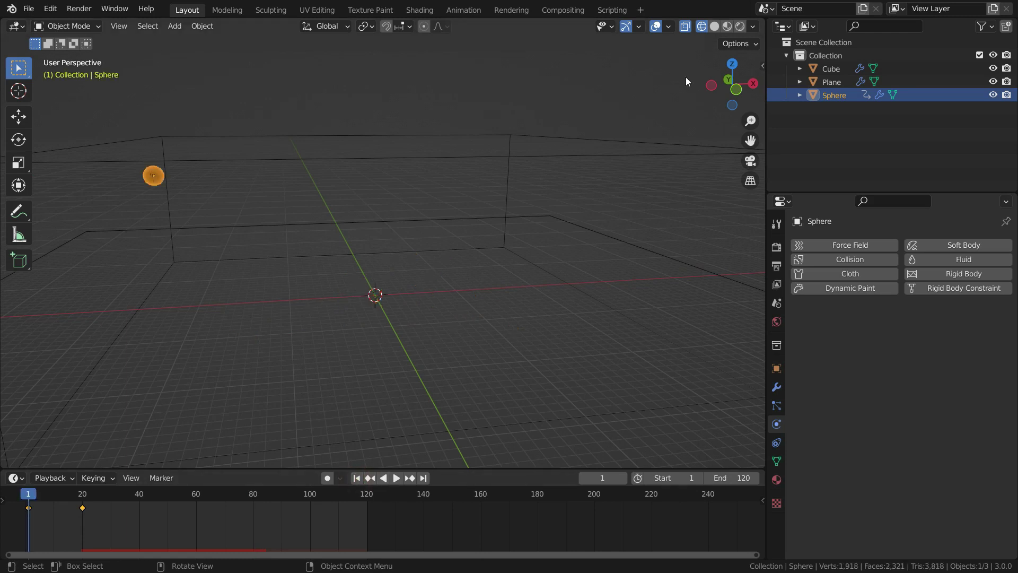
# In a split-off Graph Editor, set all the sphere's keyframes to Linear interpolation.
pyautogui.moveTo(762, 23); pyautogui.dragTo(410, 31)
pyautogui.click(427, 26)
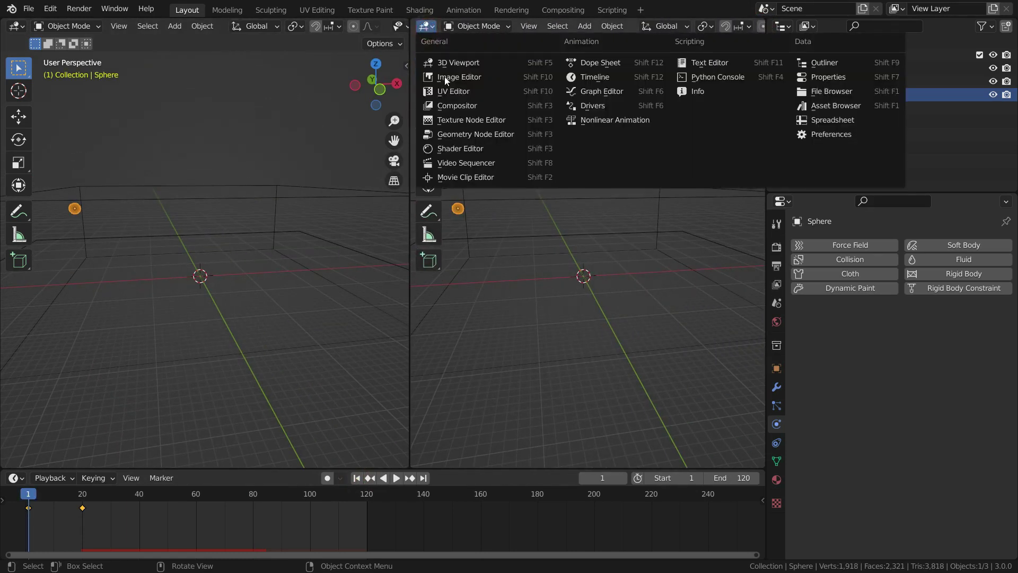
pyautogui.click(610, 93)
pyautogui.scroll(3, 606, 268)
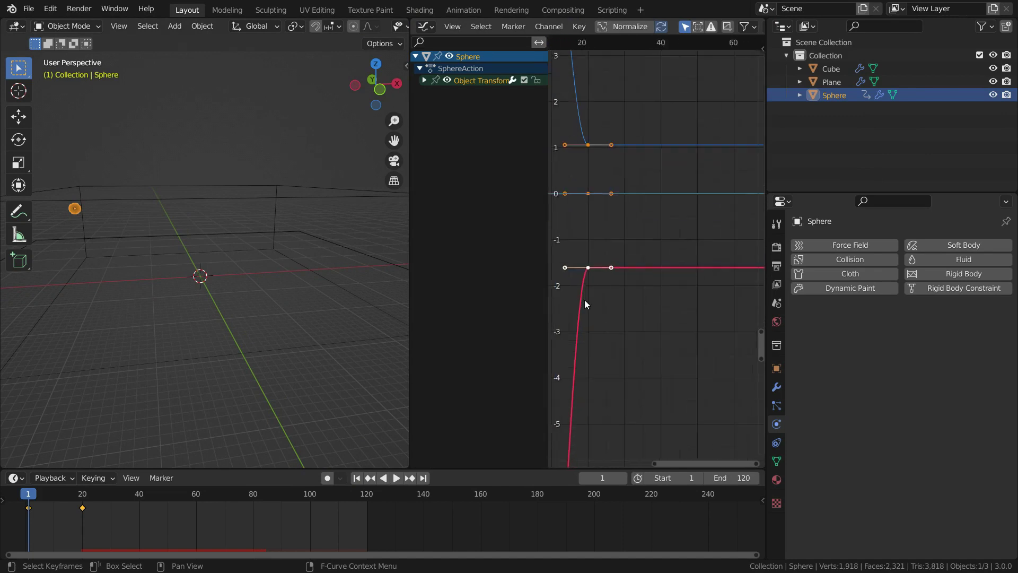
pyautogui.scroll(-2, 608, 262)
pyautogui.press('a')
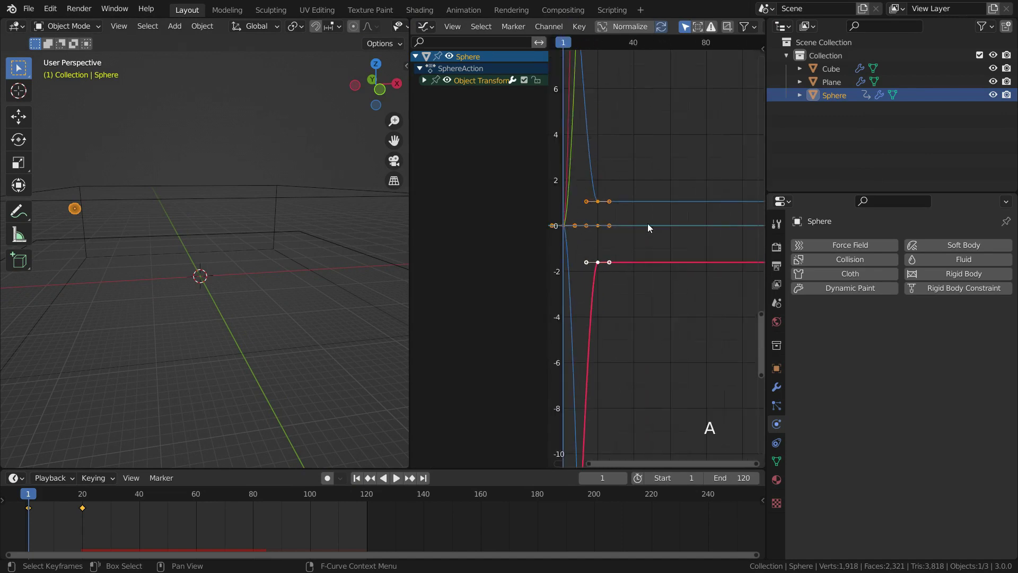
pyautogui.press('t')
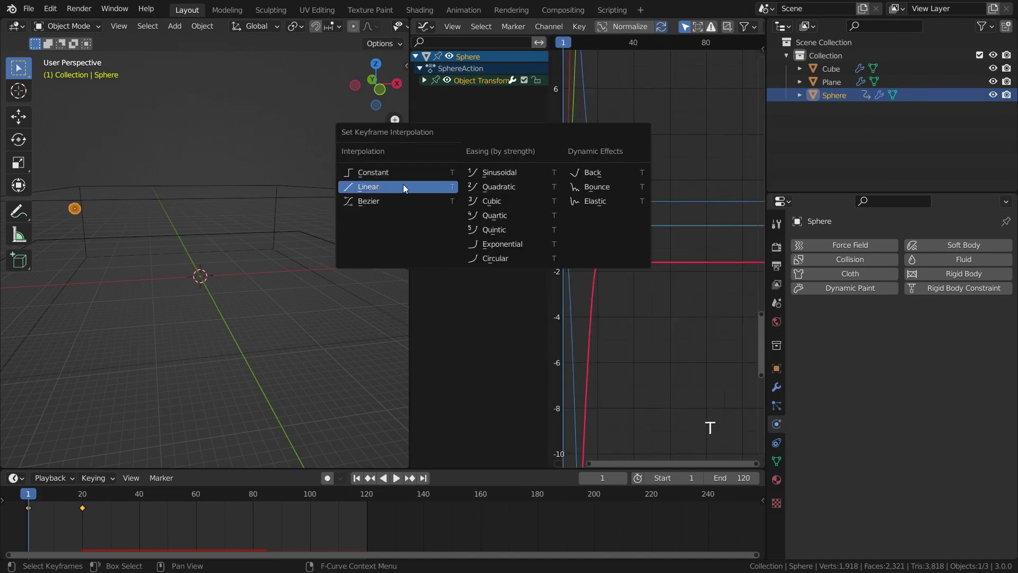
pyautogui.click(387, 187)
# Preview the fall, rewind to frame 1, and merge the Graph Editor back into the 3D view.
pyautogui.moveTo(354, 374); pyautogui.dragTo(249, 298, button='middle')
pyautogui.click(395, 479)
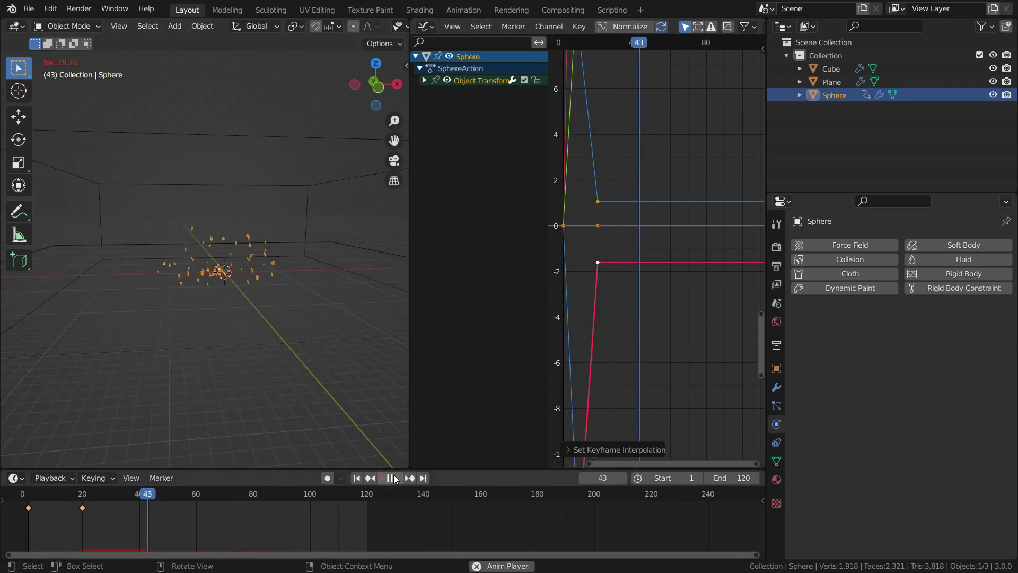
pyautogui.click(396, 479)
pyautogui.click(356, 478)
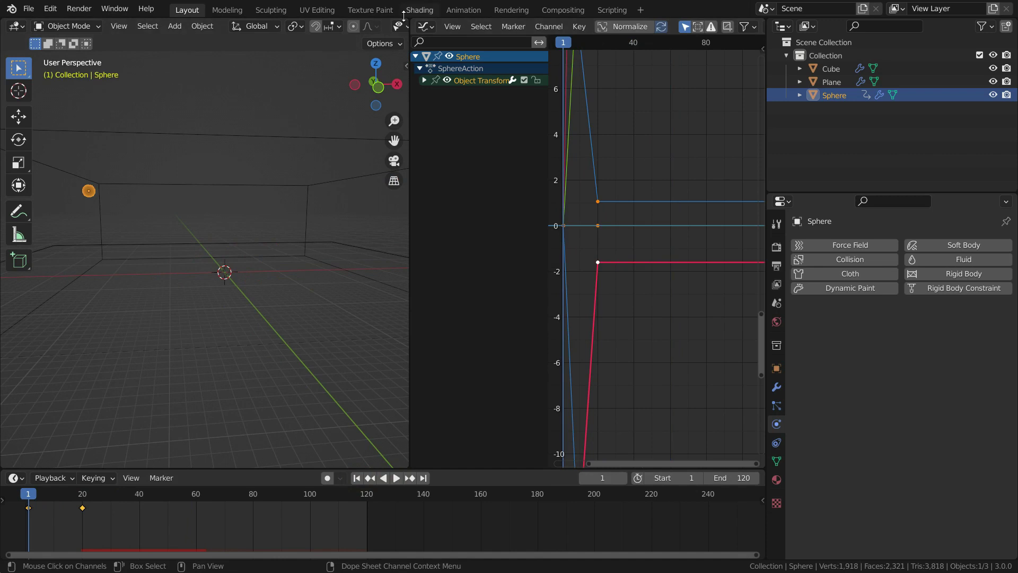
pyautogui.moveTo(405, 19); pyautogui.dragTo(453, 213)
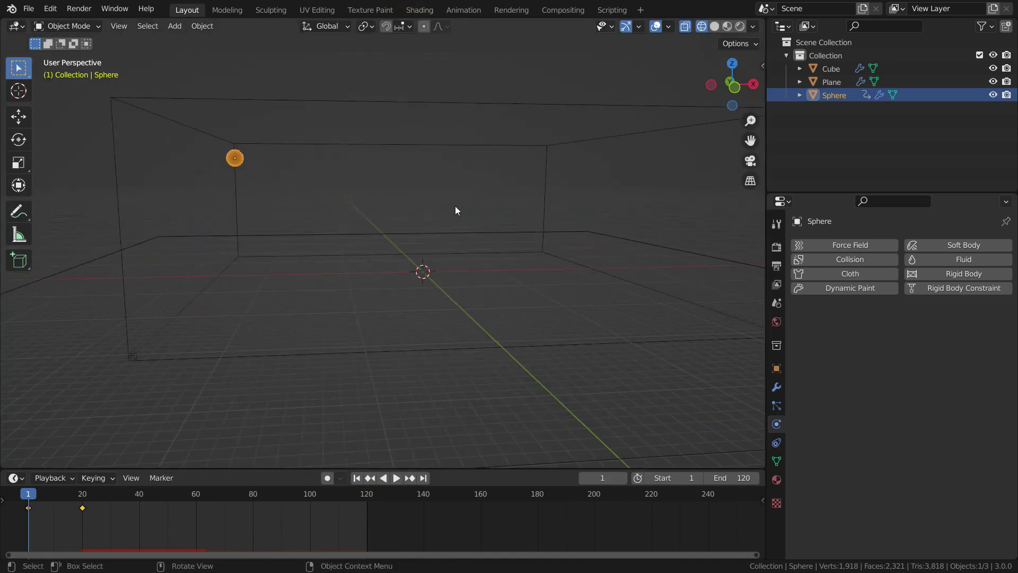
# Add Fluid physics to the sphere with Type set to Flow.
pyautogui.moveTo(478, 206); pyautogui.dragTo(565, 70, button='middle')
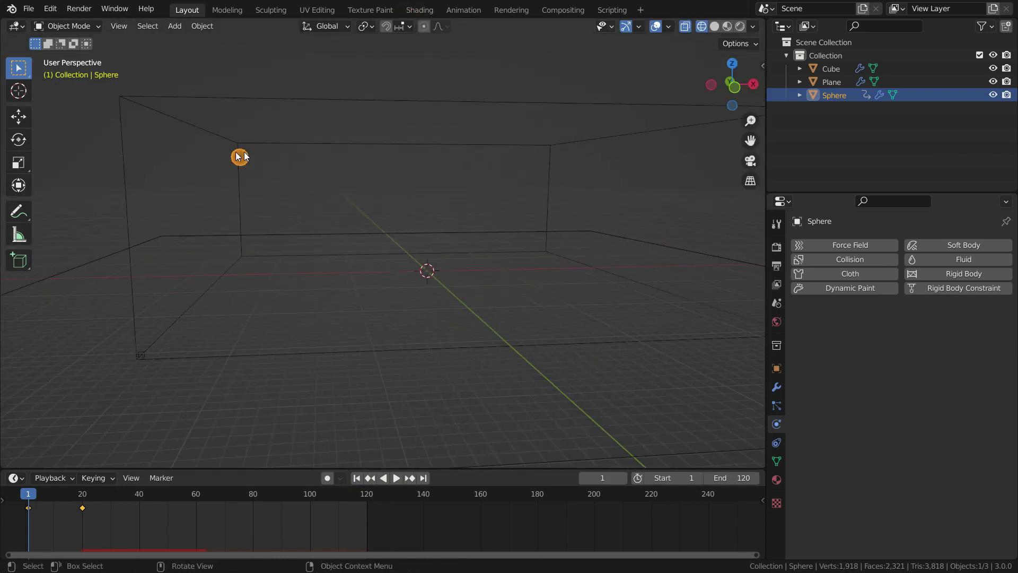
pyautogui.scroll(2, 238, 159)
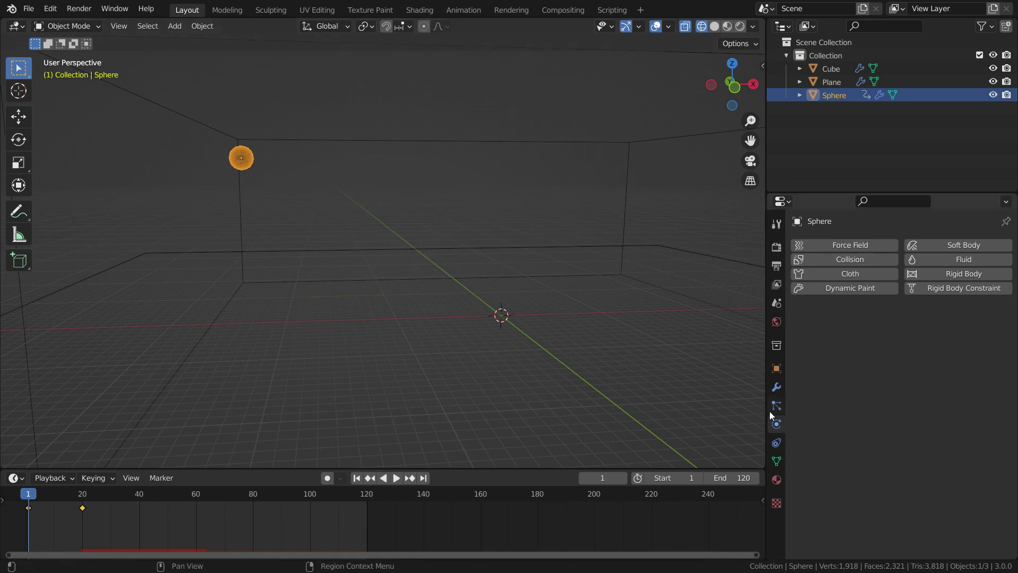
pyautogui.click(954, 260)
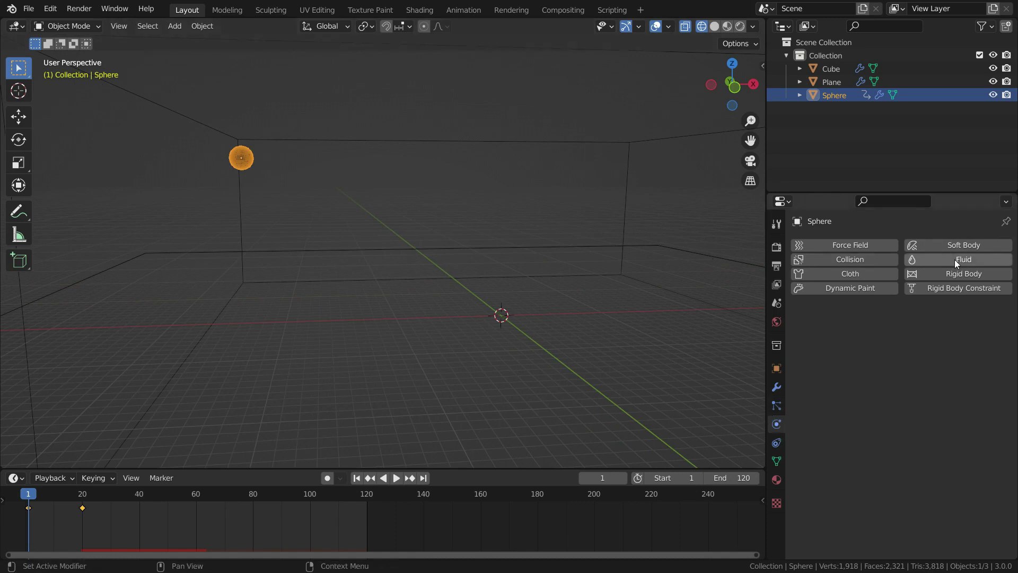
pyautogui.click(915, 330)
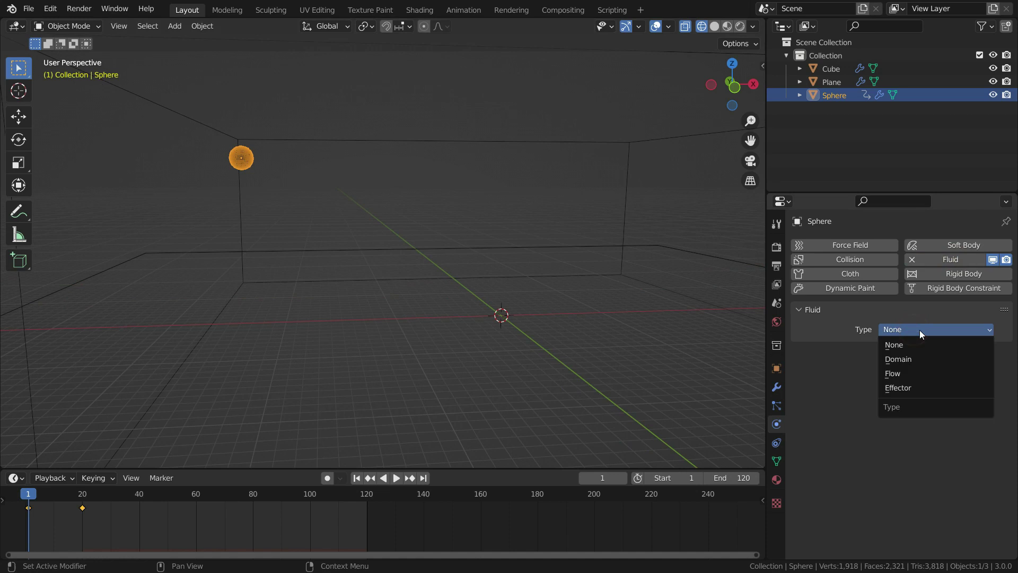
pyautogui.click(907, 372)
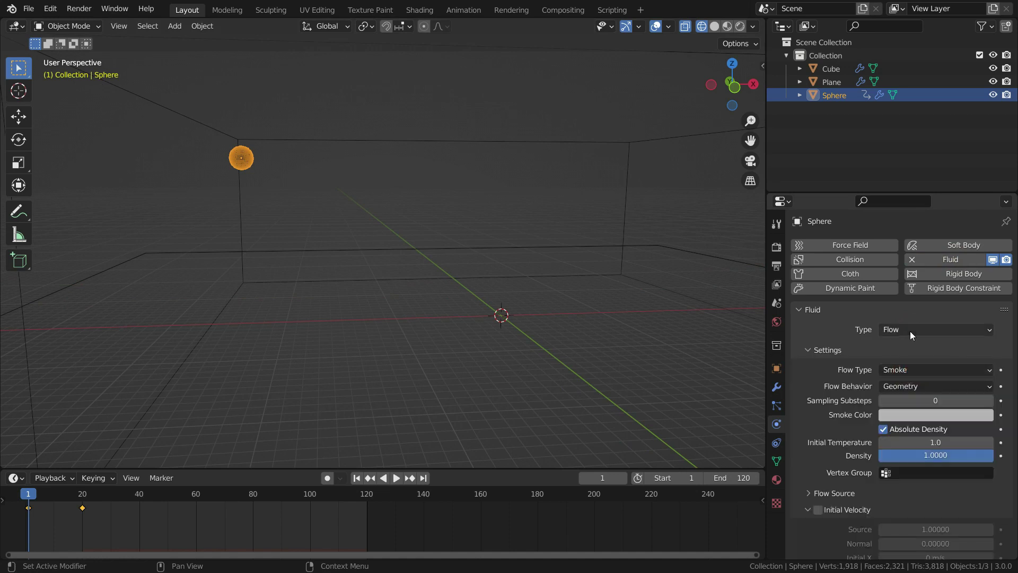
# Set Flow Type to Fire + Smoke, Flow Behavior to Inflow, and Sampling Substeps to 7.
pyautogui.scroll(-2, 869, 344)
pyautogui.scroll(-1, 862, 337)
pyautogui.click(905, 319)
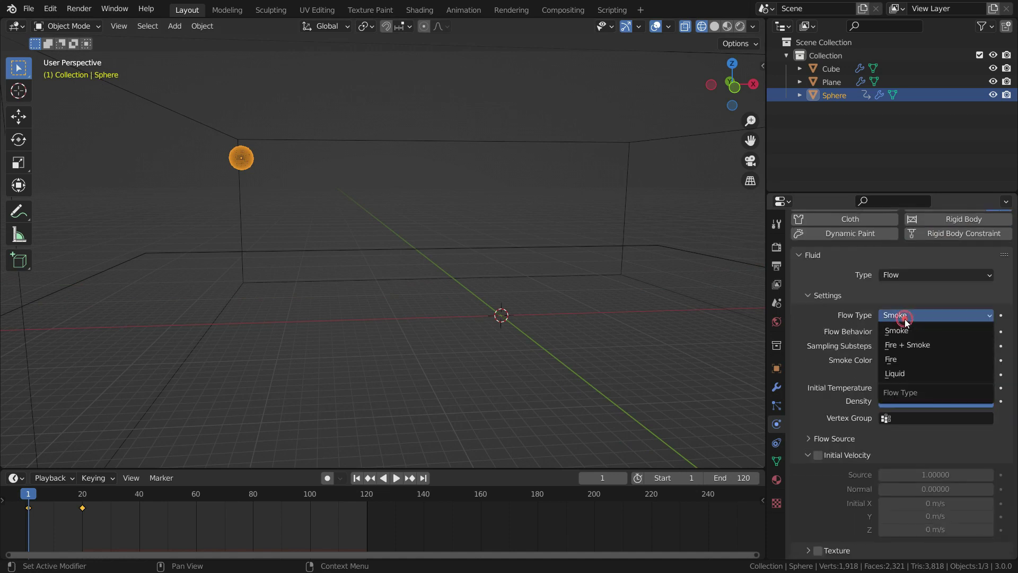
pyautogui.click(909, 343)
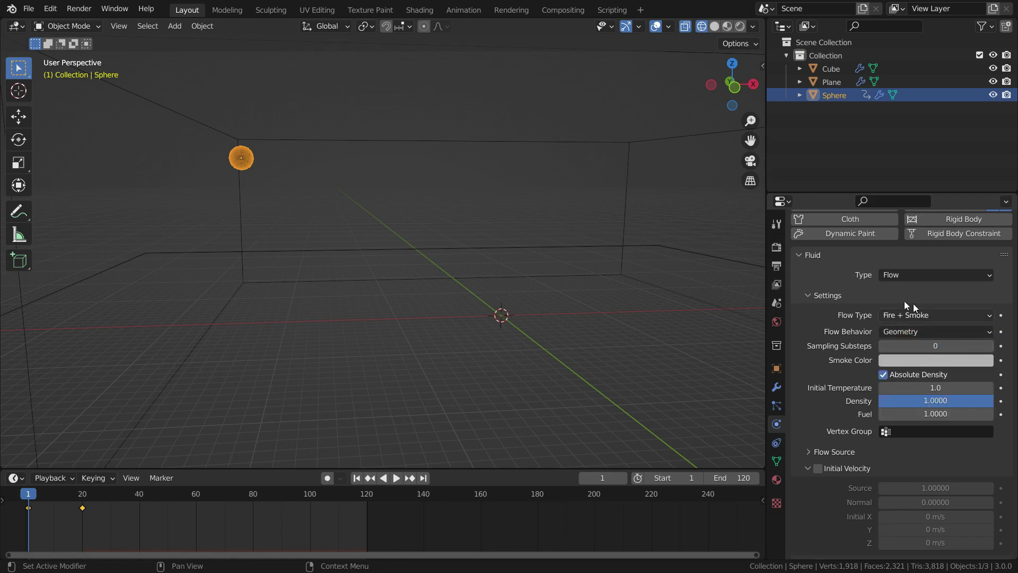
pyautogui.scroll(-1, 843, 334)
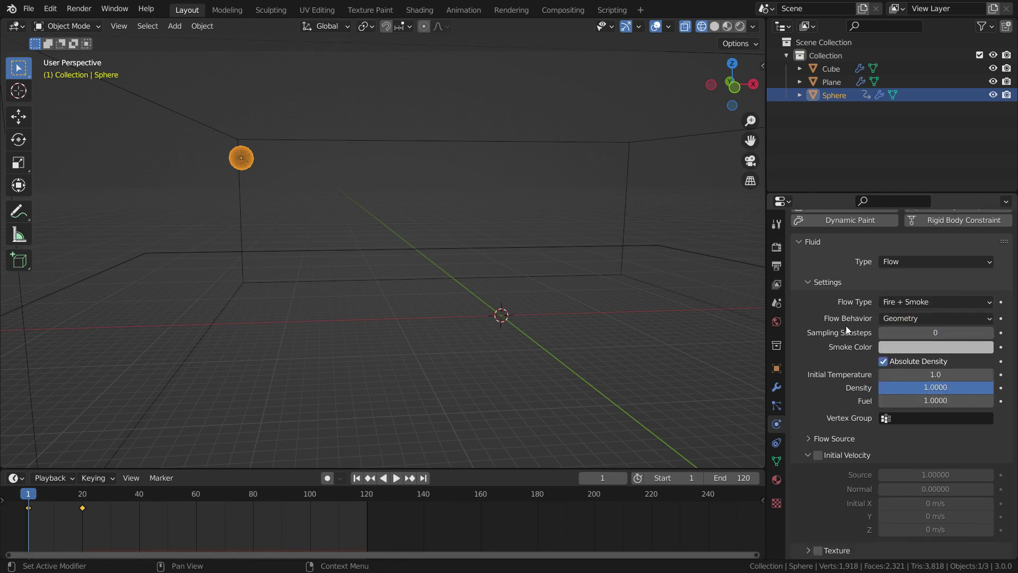
pyautogui.click(917, 321)
pyautogui.click(902, 334)
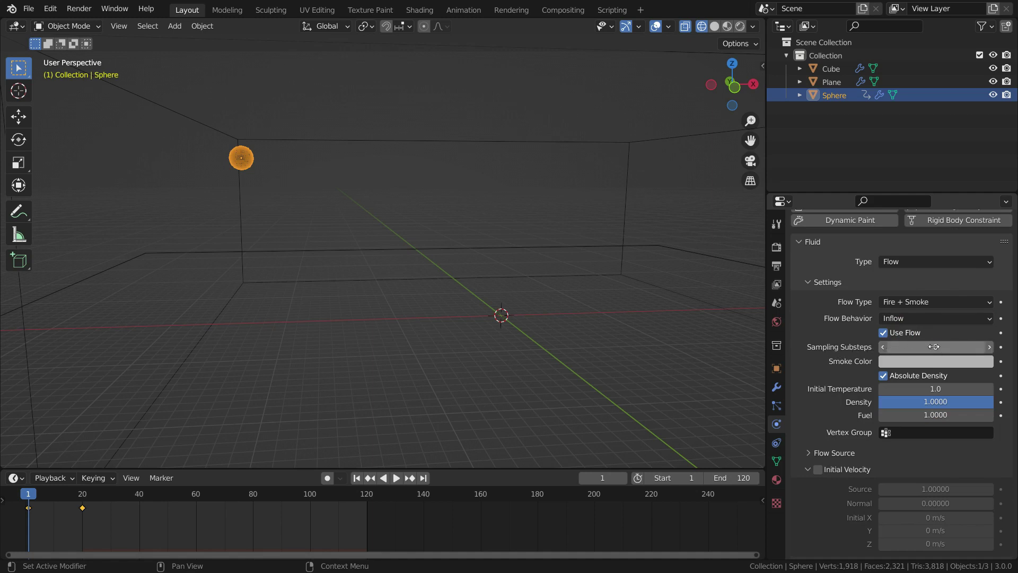
pyautogui.click(934, 346)
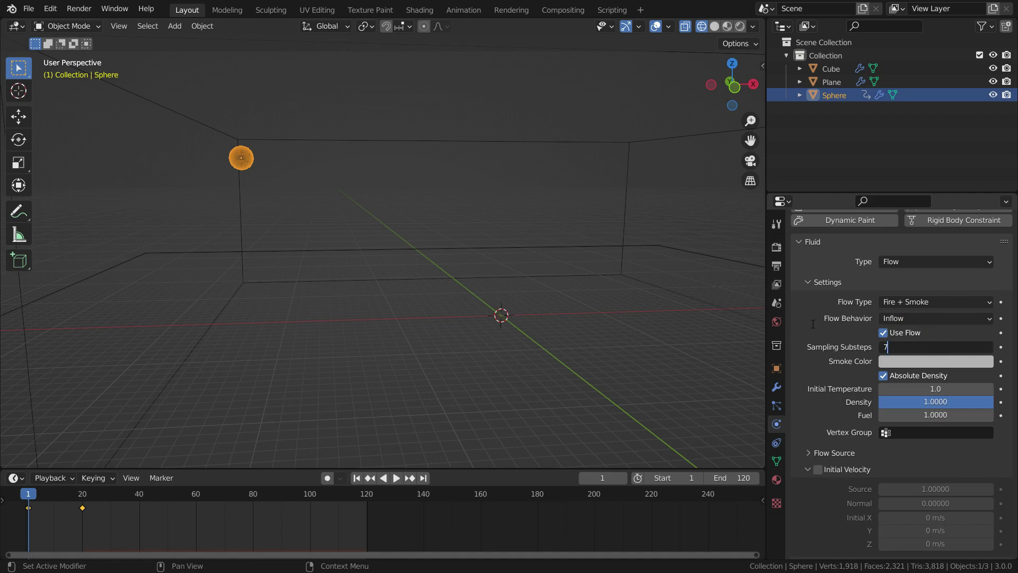
pyautogui.write('7')
pyautogui.press('Return')
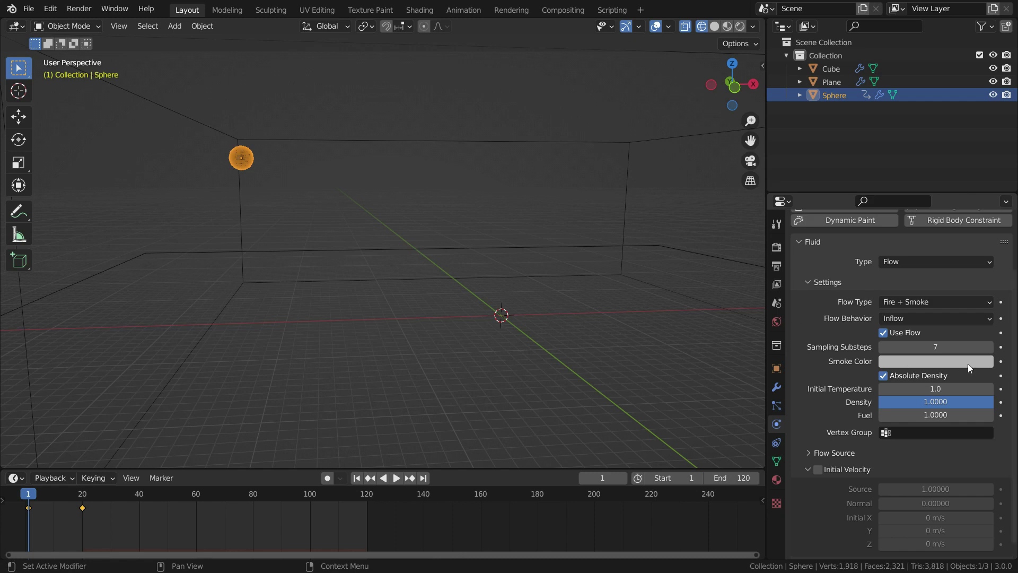
pyautogui.scroll(-1, 825, 397)
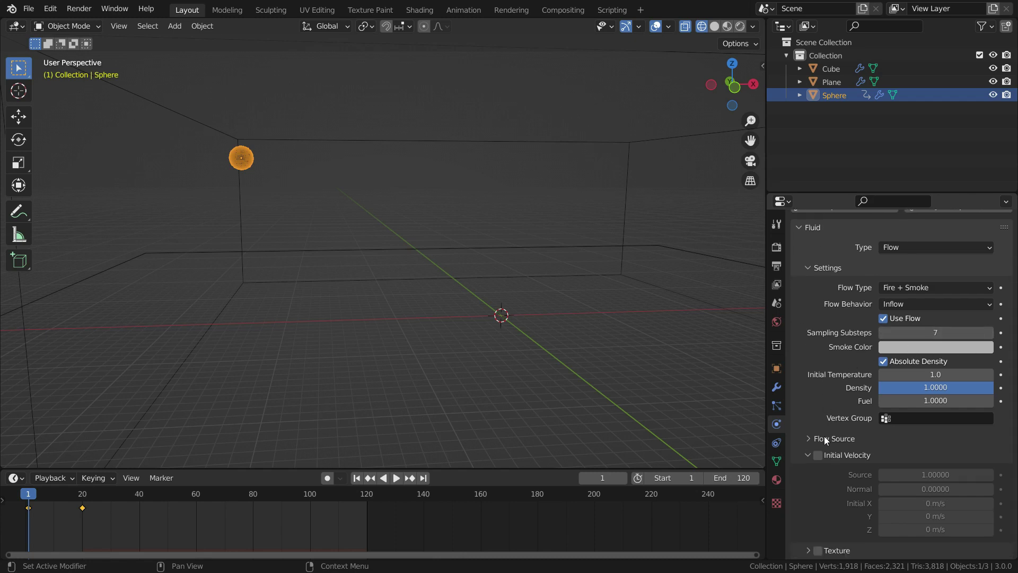
# Enable Initial Velocity on the sphere's flow and expand its Mesh Flow Source settings.
pyautogui.click(818, 456)
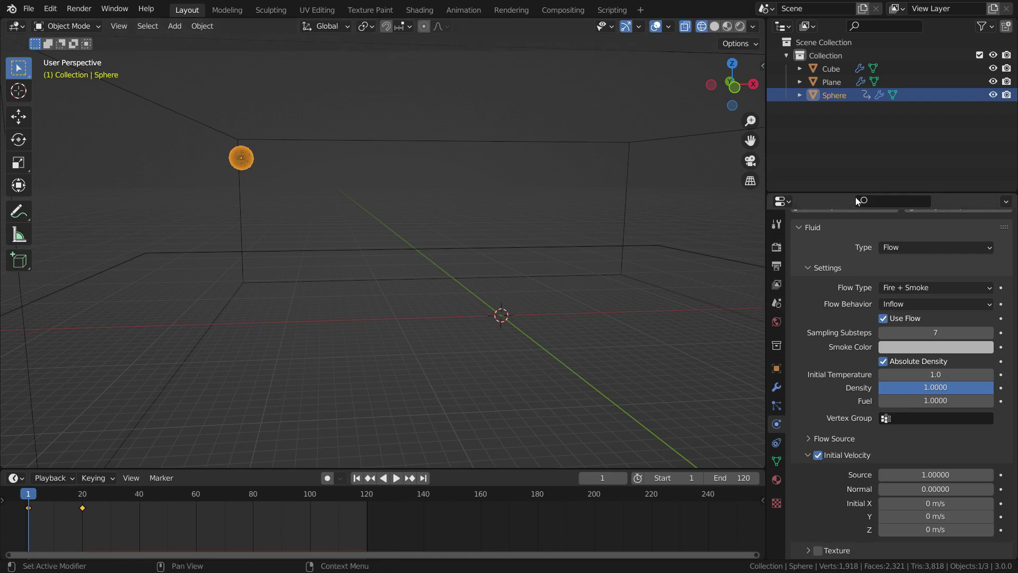
pyautogui.click(816, 439)
pyautogui.scroll(-3, 823, 423)
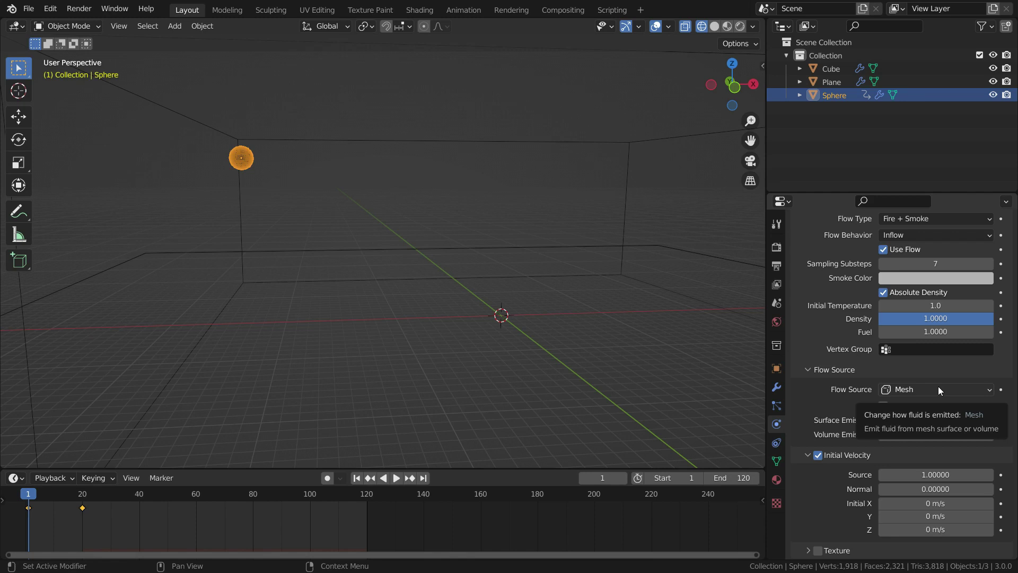
# Go to frame 19 and keyframe the Flow Source as Mesh.
pyautogui.click(609, 479)
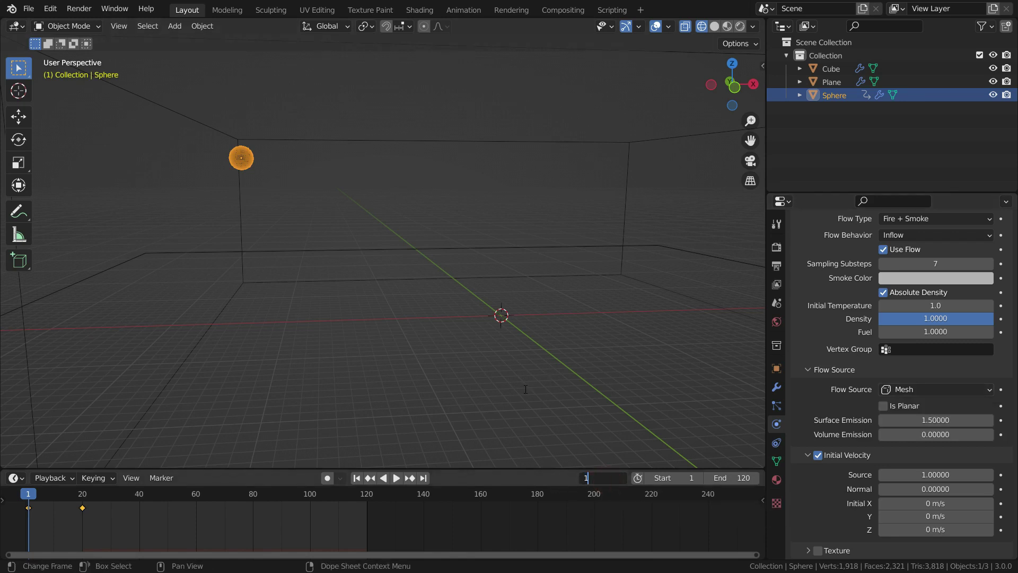
pyautogui.write('19')
pyautogui.press('Return')
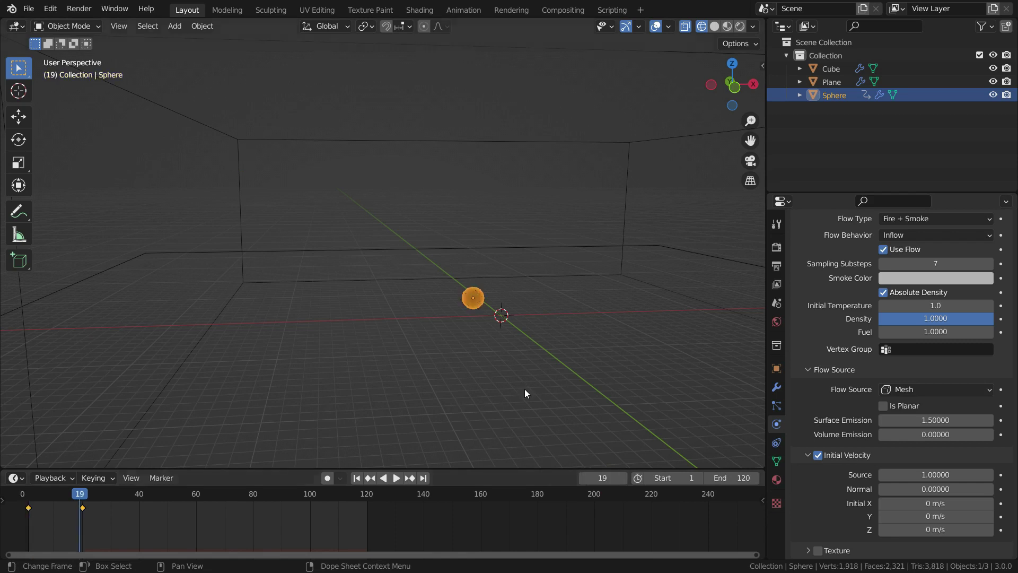
pyautogui.click(1001, 390)
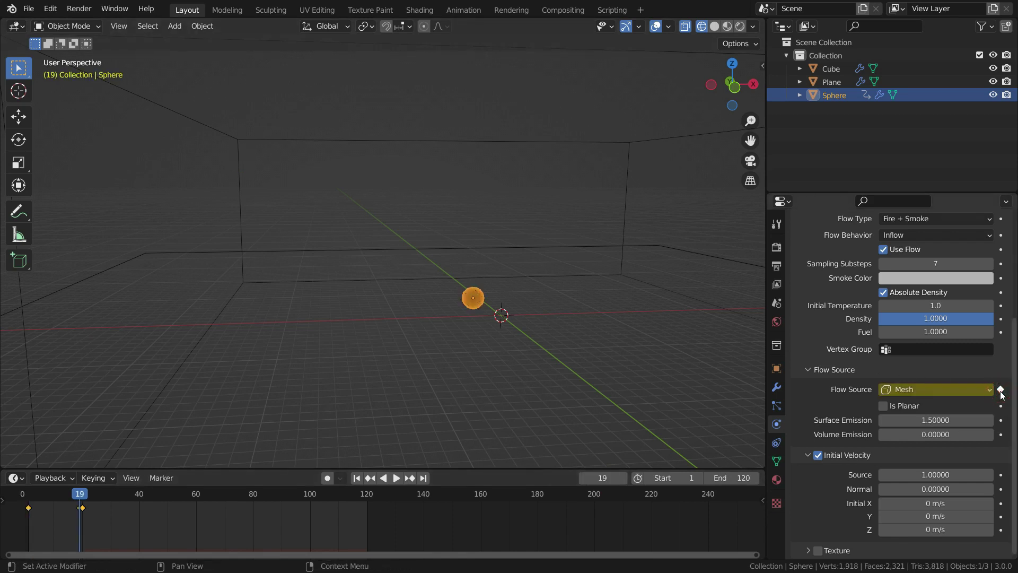
# At frame 20, switch Flow Source to Particle System using ParticleSystem and keyframe it.
pyautogui.click(624, 477)
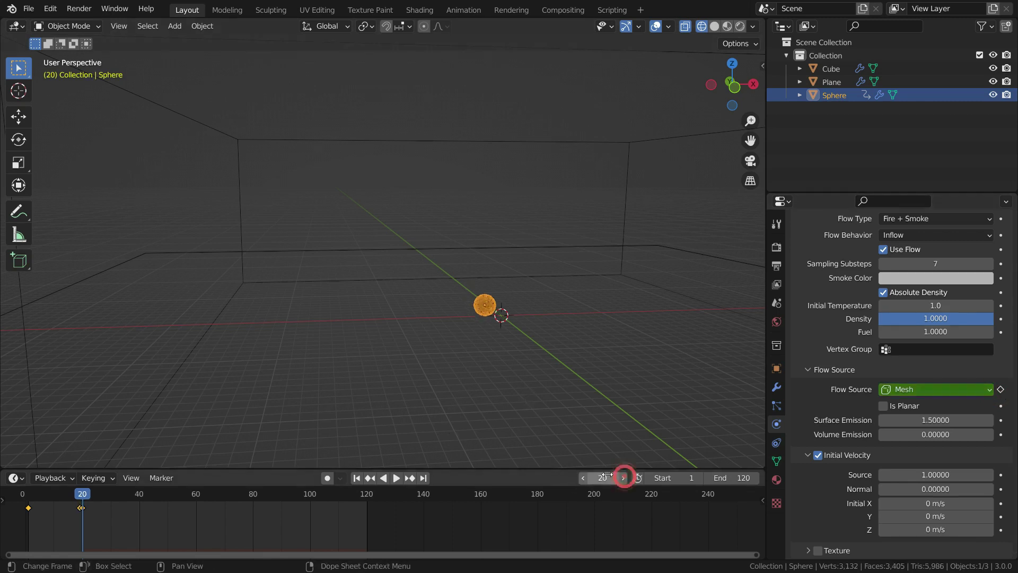
pyautogui.click(925, 393)
pyautogui.click(924, 418)
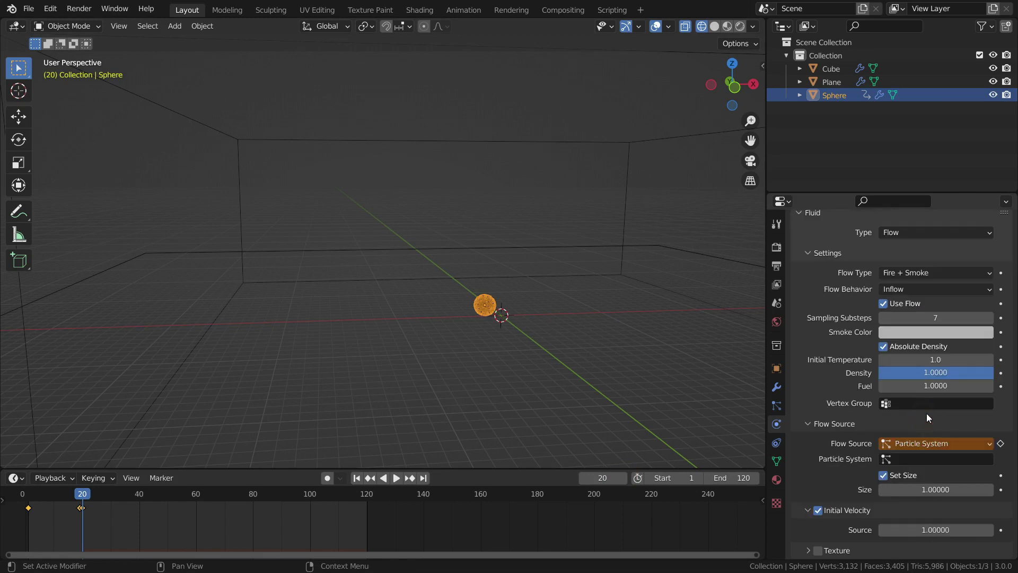
pyautogui.click(899, 459)
pyautogui.click(904, 322)
pyautogui.click(1001, 445)
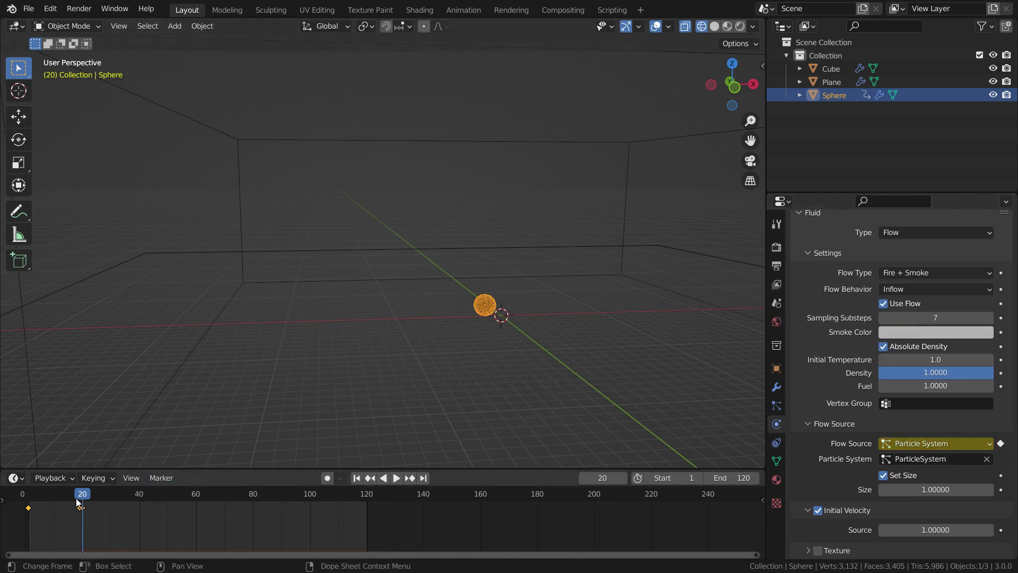
pyautogui.moveTo(77, 501); pyautogui.dragTo(29, 513)
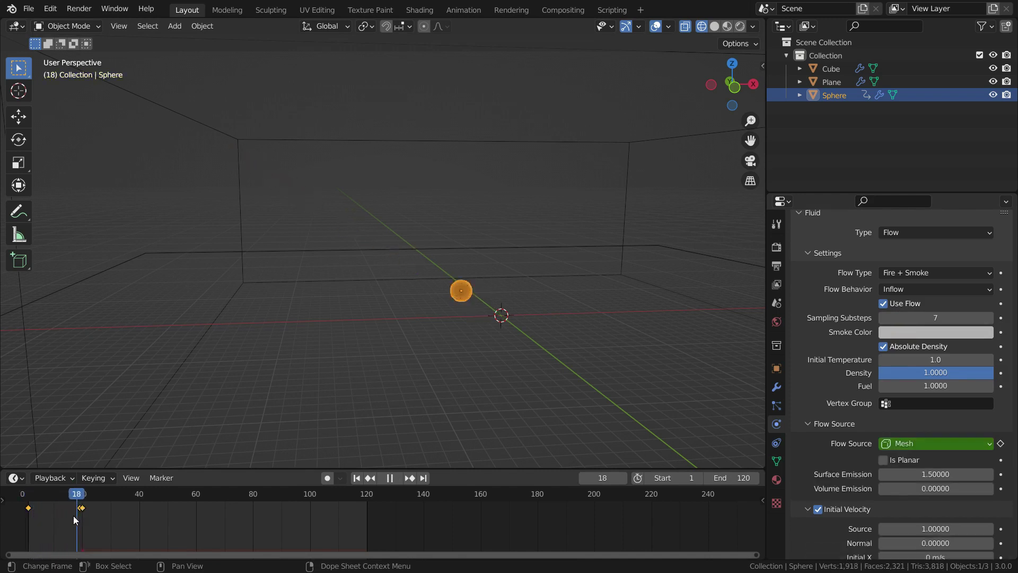
# Stop playback at frame 1 and set Surface Emission 0 and Volume Emission 0.5.
pyautogui.moveTo(80, 520); pyautogui.dragTo(30, 527)
pyautogui.press('space')
pyautogui.scroll(-3, 834, 423)
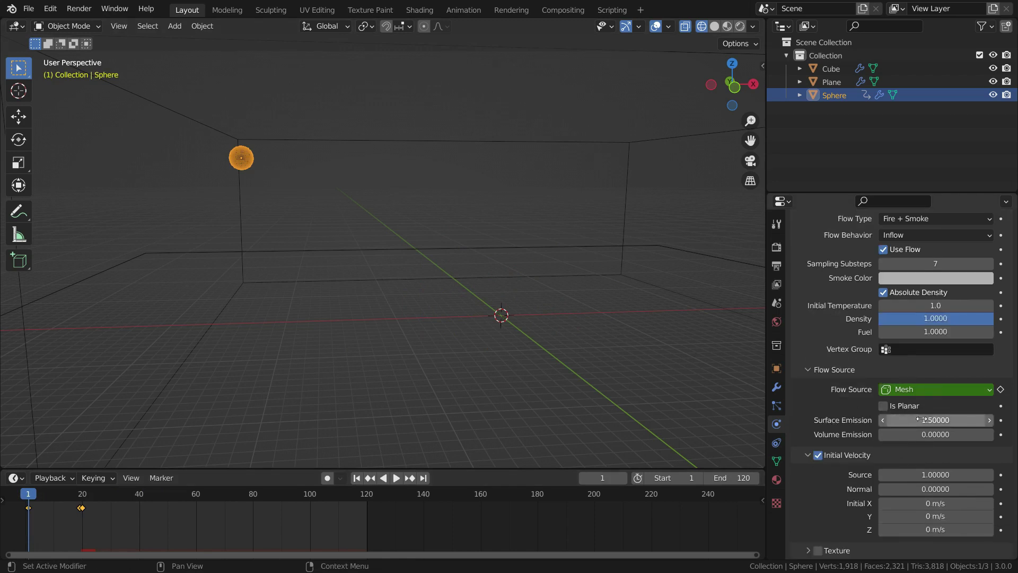
pyautogui.click(939, 420)
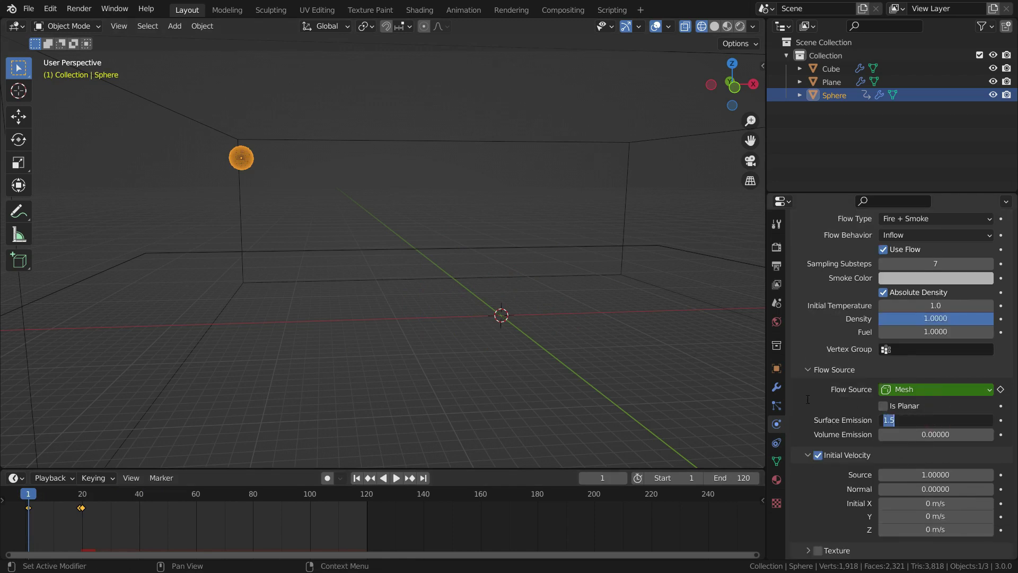
pyautogui.write('0')
pyautogui.press('Return')
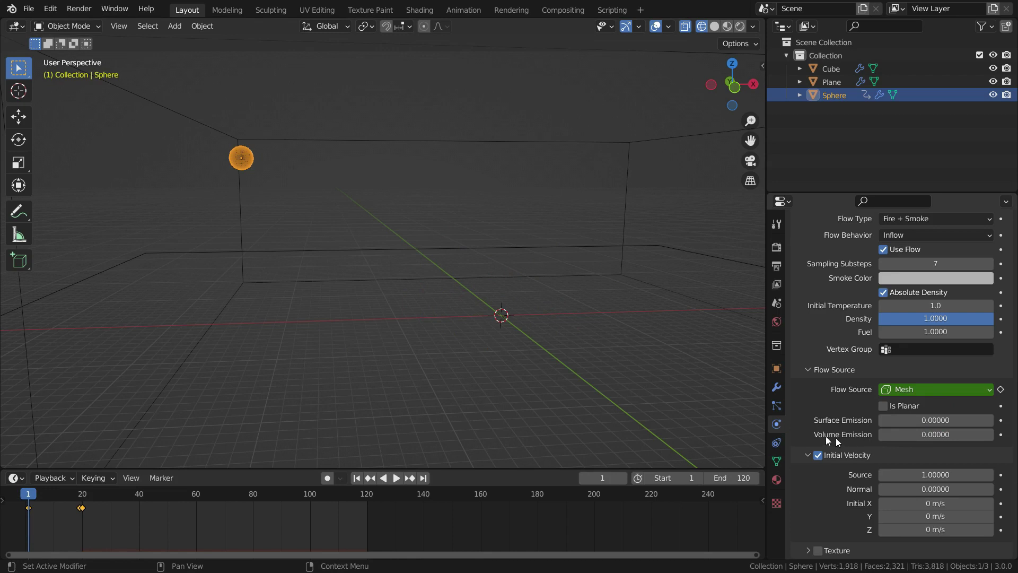
pyautogui.click(936, 435)
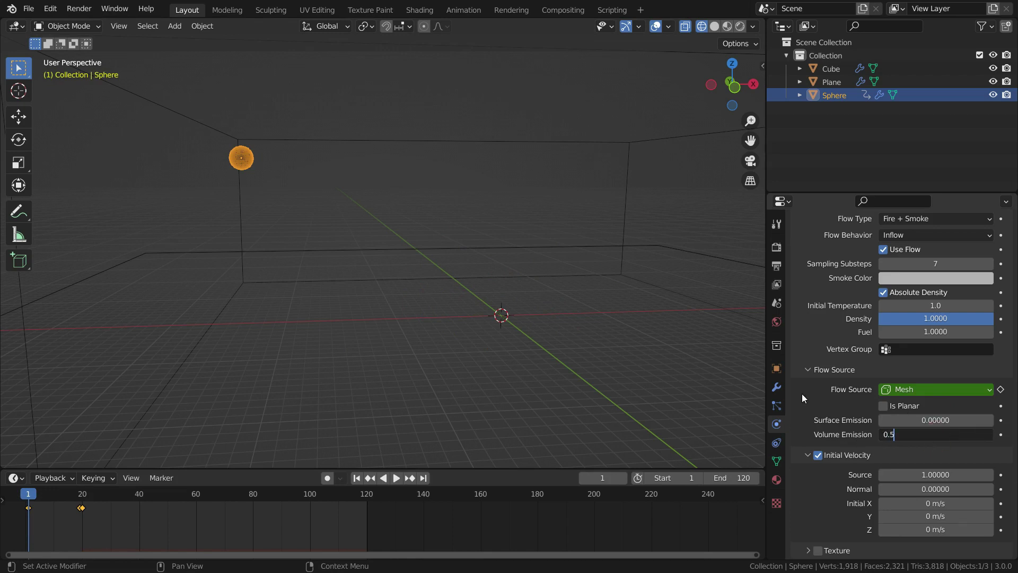
pyautogui.write('0.5')
pyautogui.press('Return')
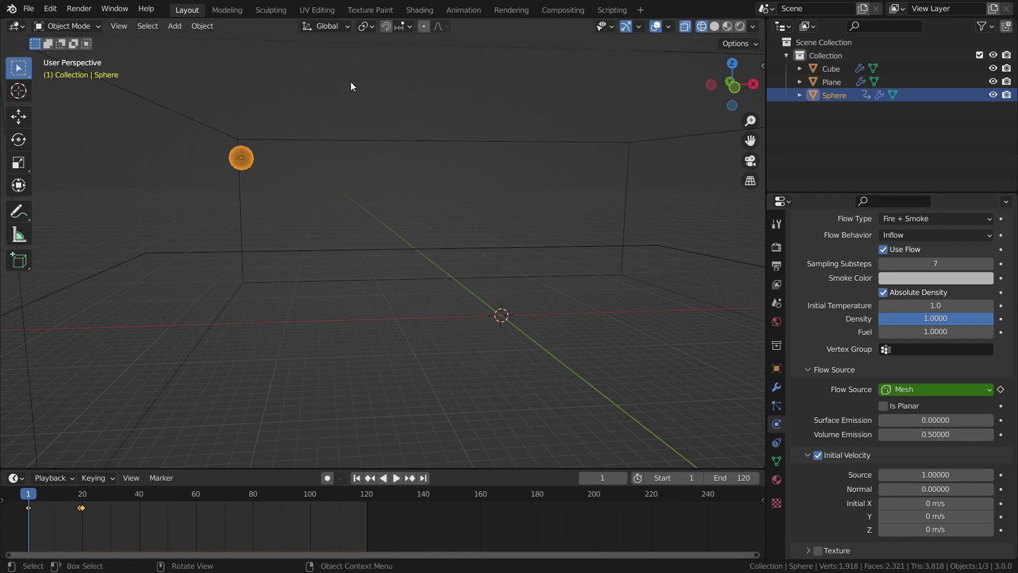
# Select the Cube domain and bake its fluid data, then its noise.
pyautogui.click(474, 143)
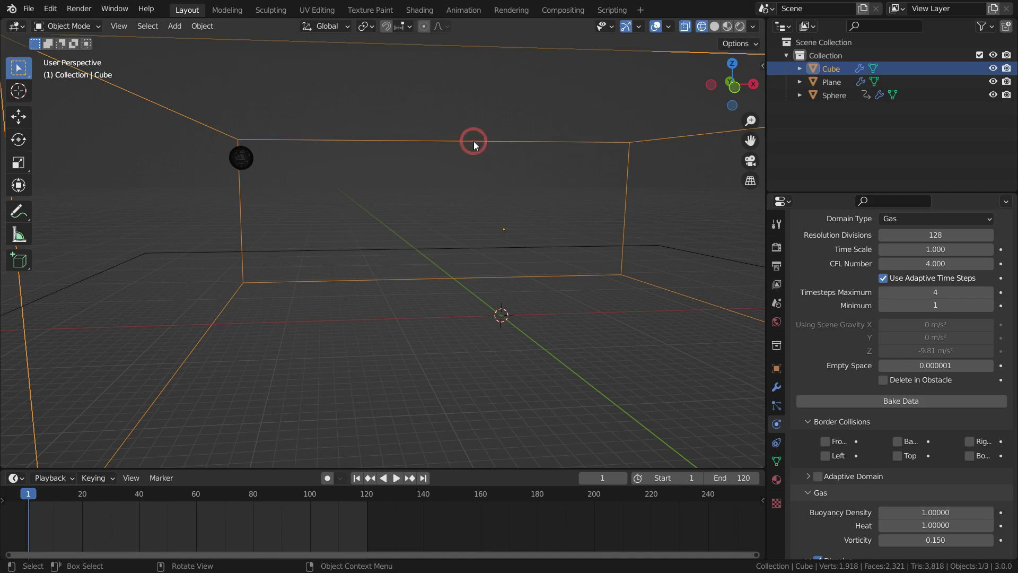
pyautogui.scroll(3, 862, 319)
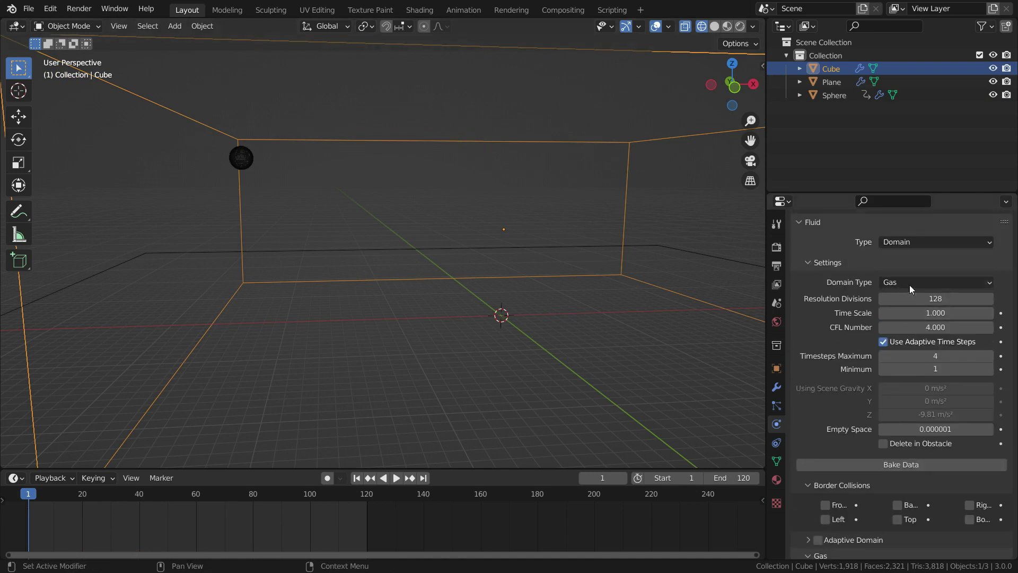
pyautogui.scroll(-2, 909, 285)
pyautogui.click(908, 423)
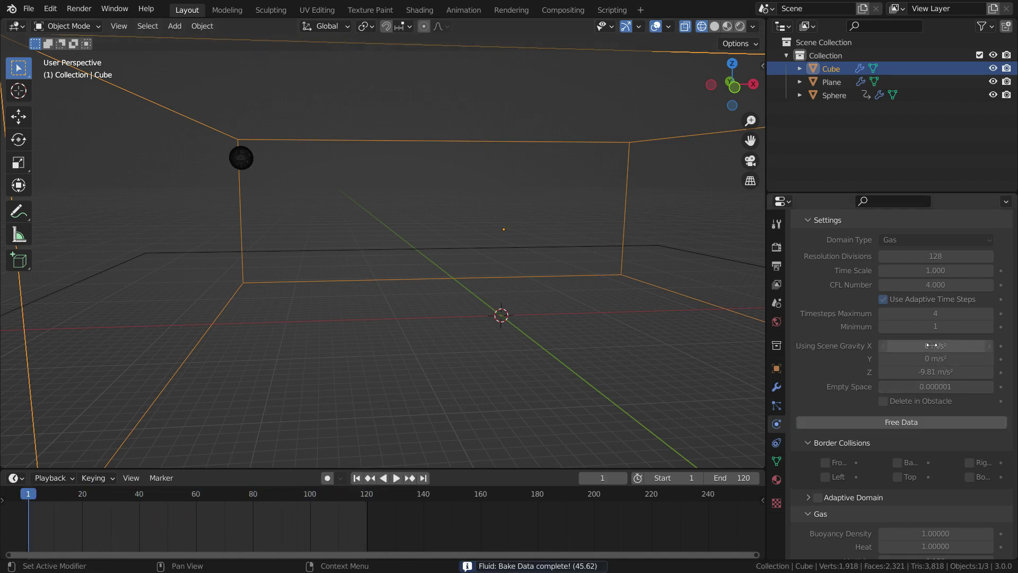
pyautogui.scroll(-8, 934, 347)
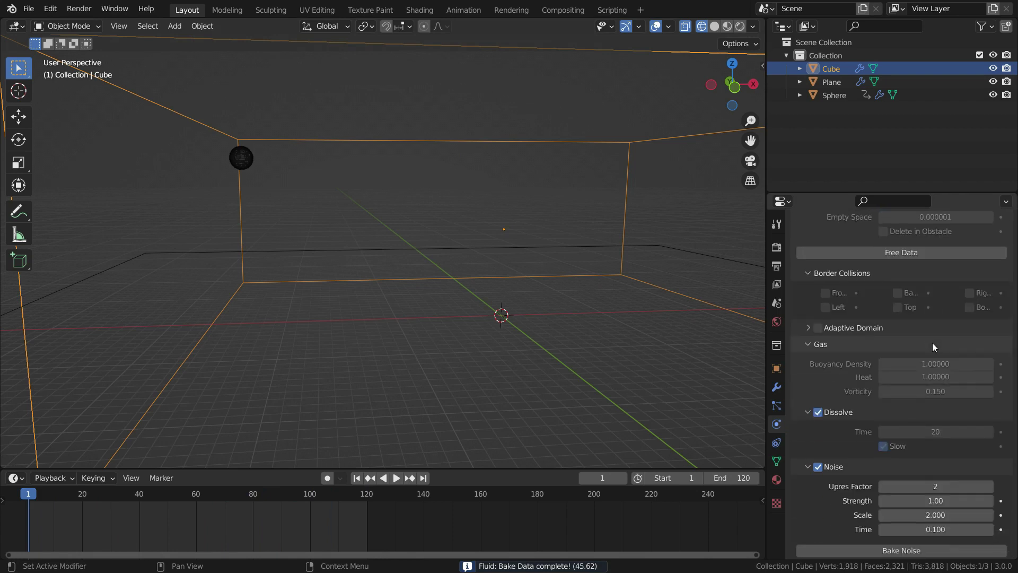
pyautogui.scroll(-3, 934, 347)
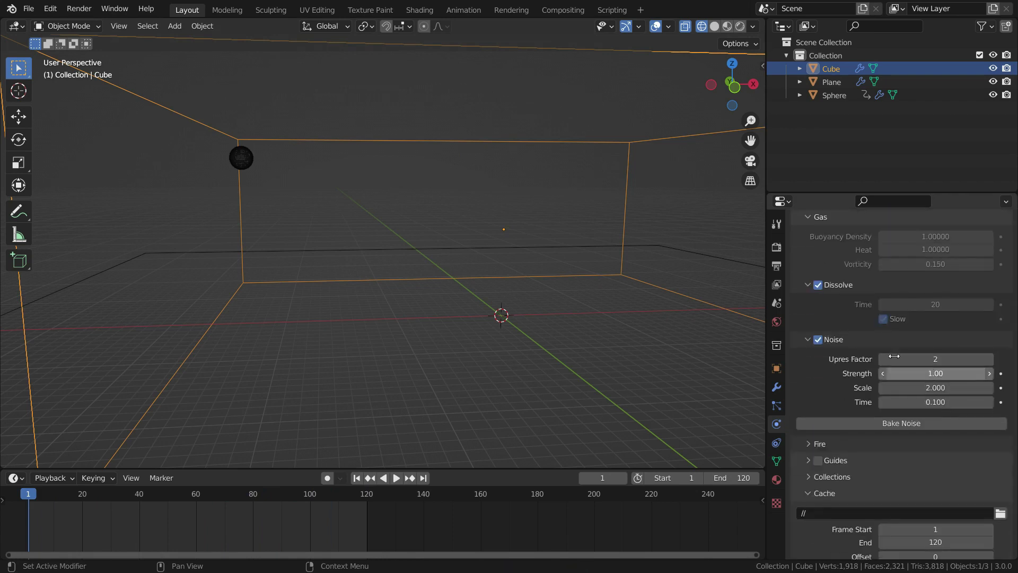
pyautogui.scroll(-3, 932, 361)
pyautogui.click(905, 423)
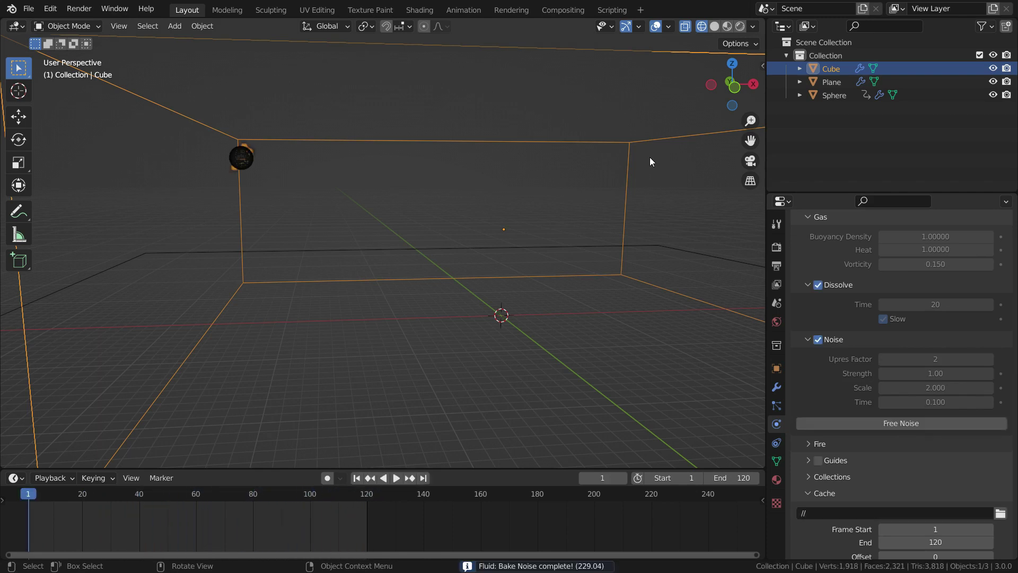
# Play the fire-and-smoke simulation and stop at frame 46.
pyautogui.click(398, 478)
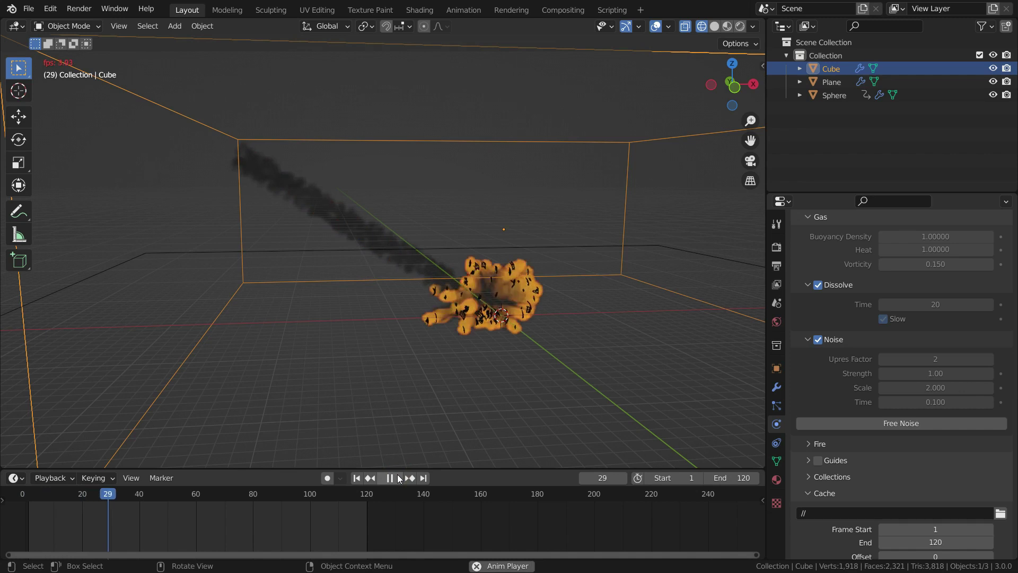
pyautogui.click(399, 478)
pyautogui.moveTo(478, 414); pyautogui.dragTo(516, 379, button='middle')
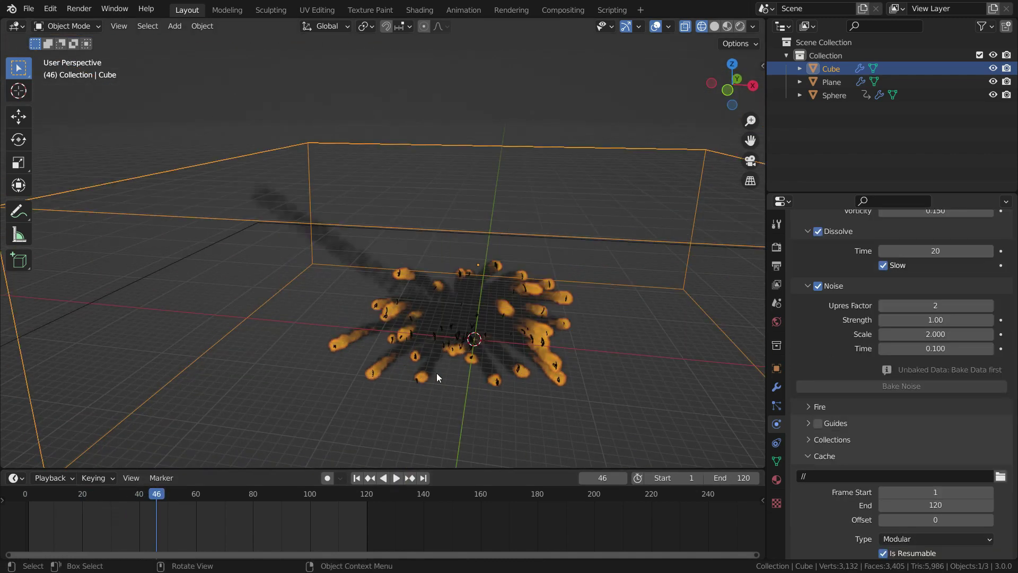
# Select the Sphere at frame 1, switch to the Shading workspace, and enable Viewport Denoise.
pyautogui.click(833, 96)
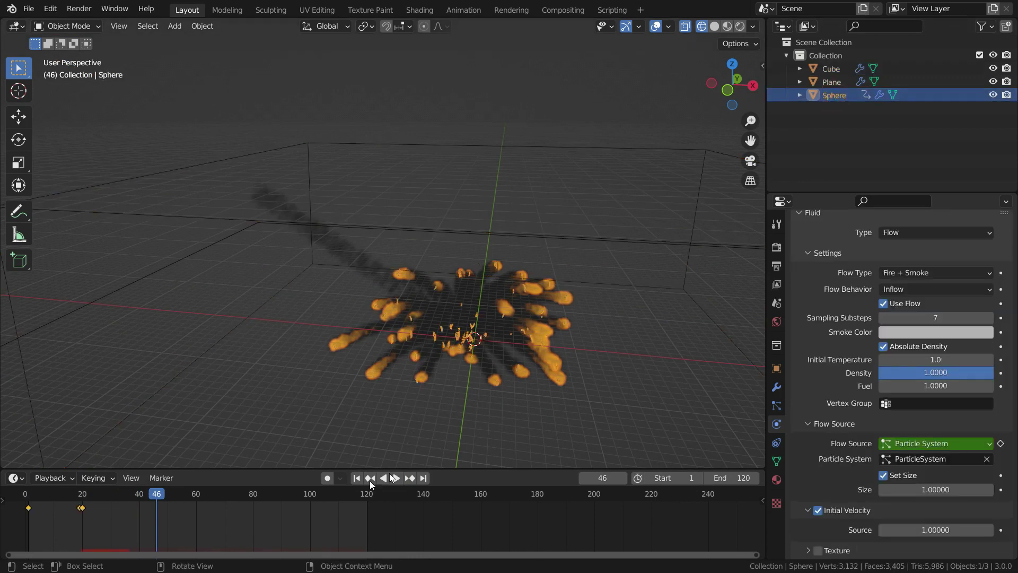
pyautogui.click(357, 479)
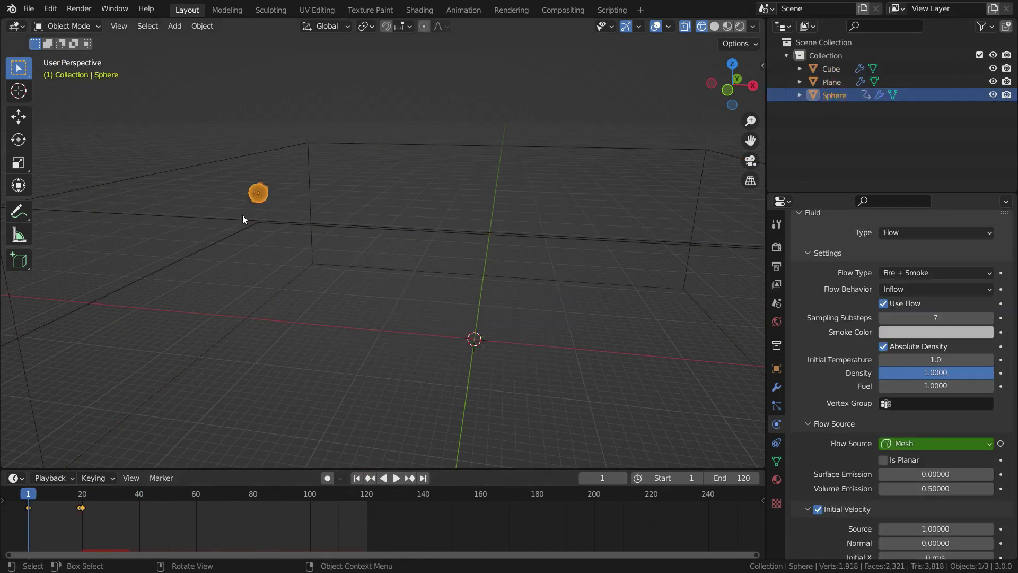
pyautogui.click(419, 10)
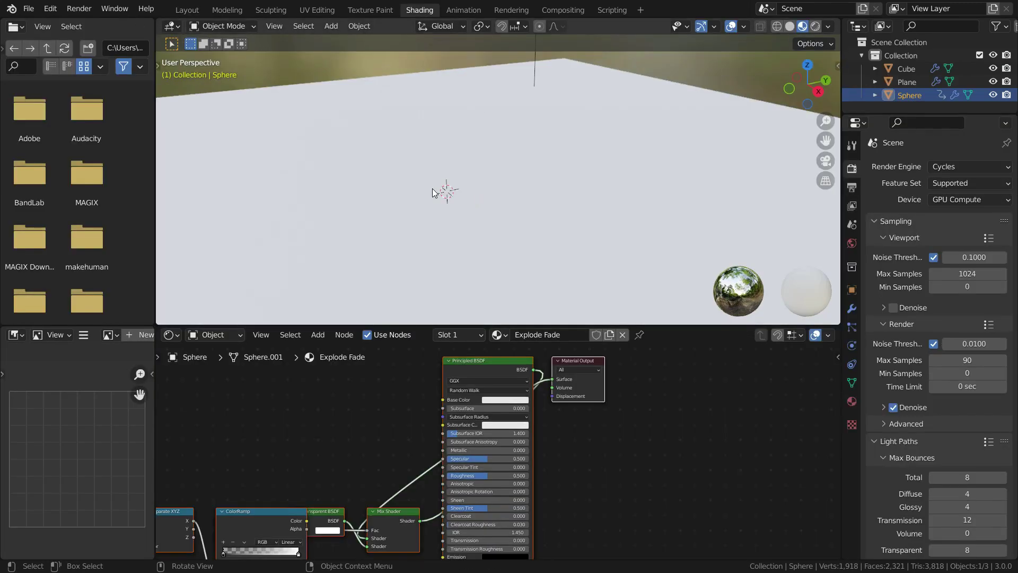
pyautogui.moveTo(434, 196); pyautogui.dragTo(443, 159, button='middle')
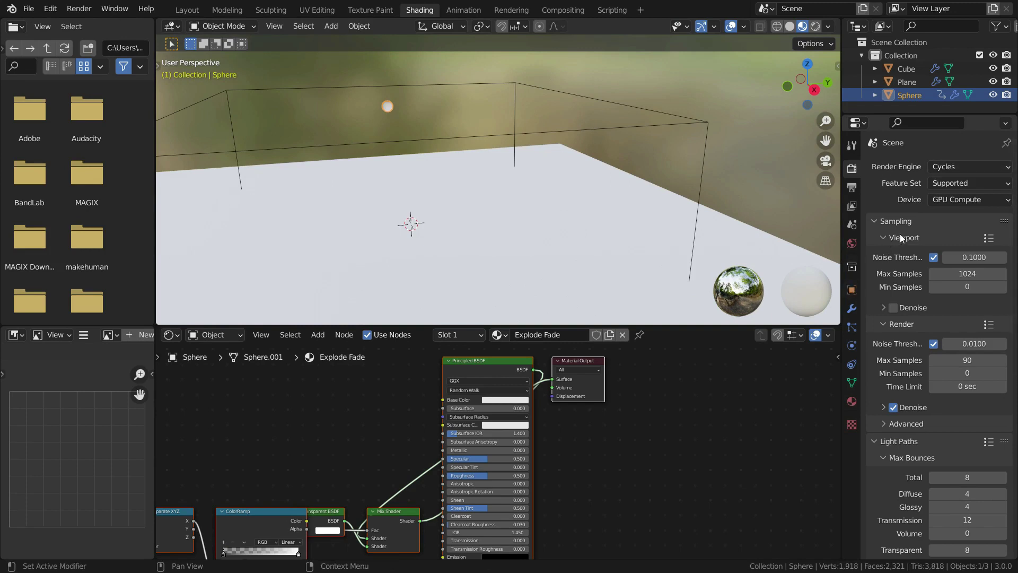
pyautogui.click(894, 308)
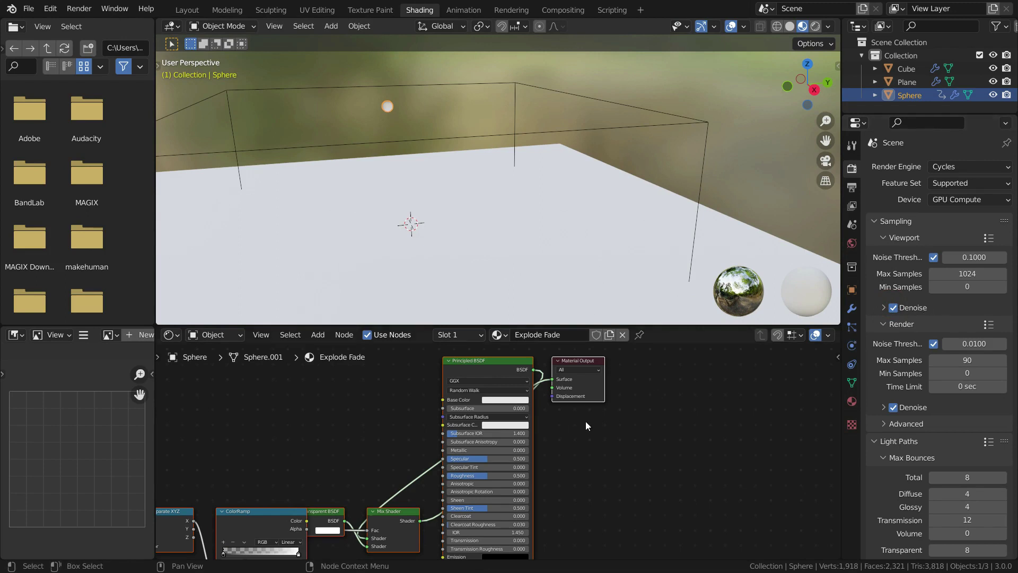
# Delete the Explode Fade material's old node chain, leaving only Material Output.
pyautogui.scroll(-3, 610, 424)
pyautogui.scroll(1, 444, 512)
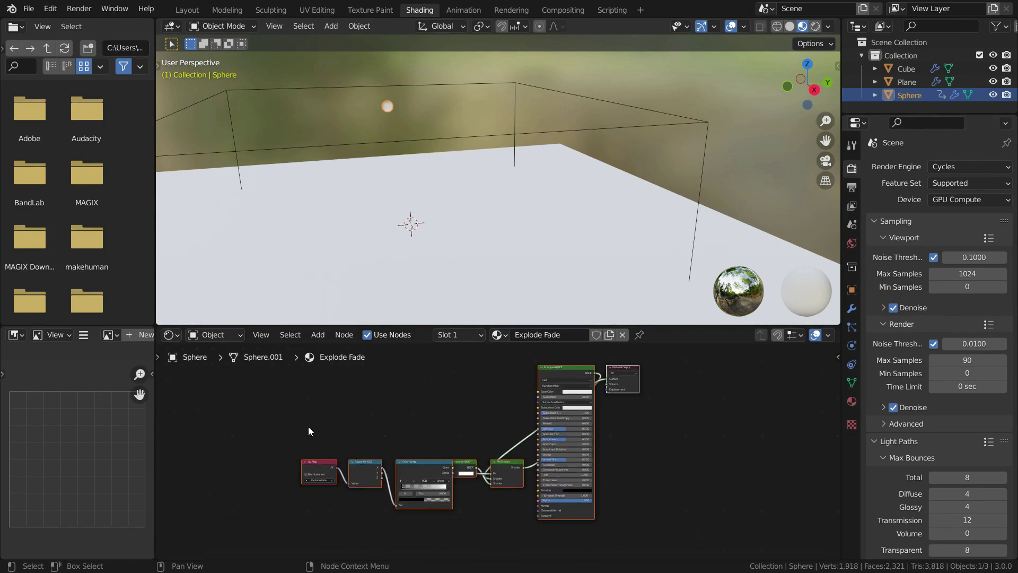
pyautogui.moveTo(273, 412); pyautogui.dragTo(615, 521)
pyautogui.press('Delete')
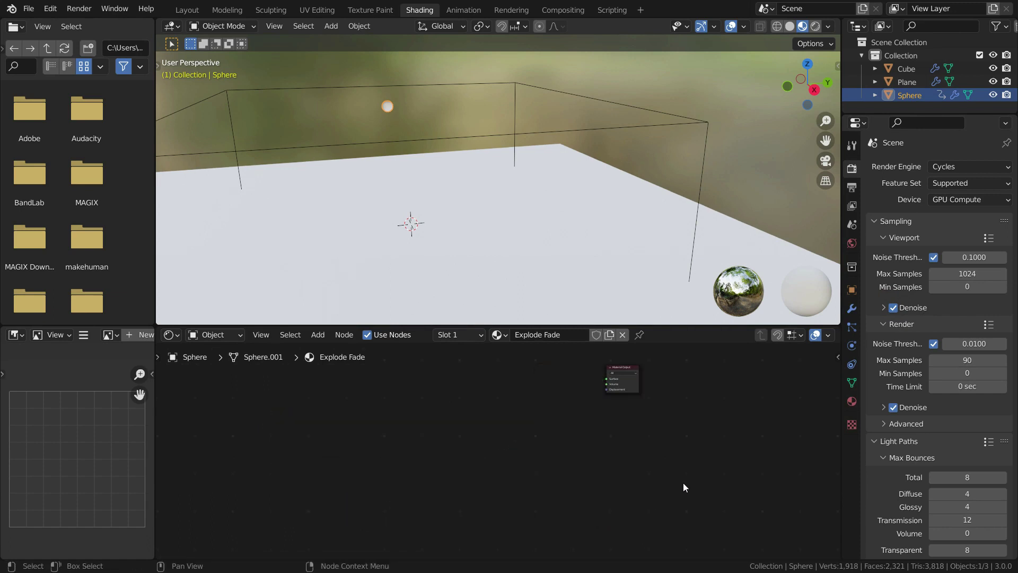
pyautogui.scroll(5, 634, 398)
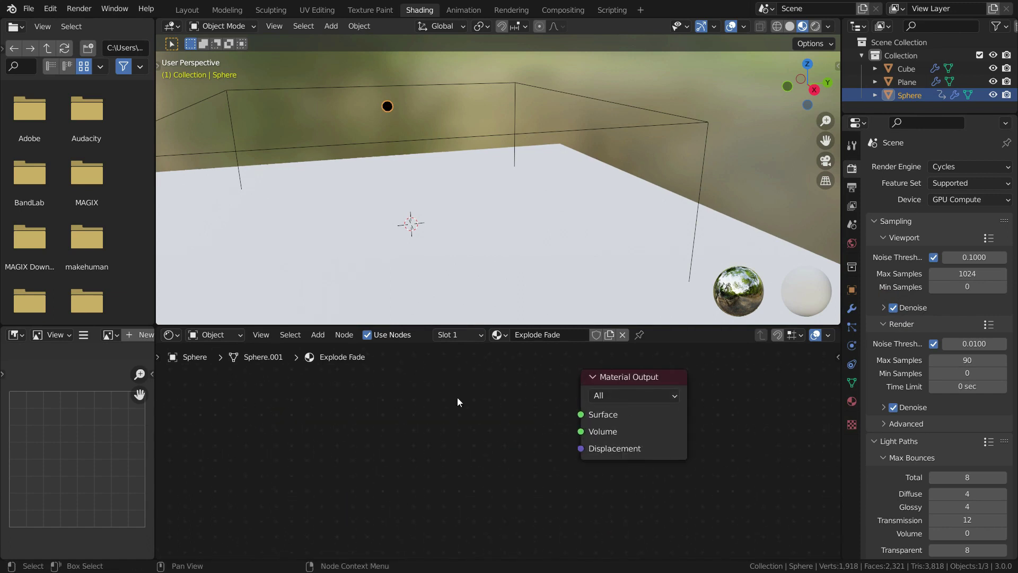
# In Rendered shading, add an Emission shader connected to the Material Output Surface.
pyautogui.click(815, 26)
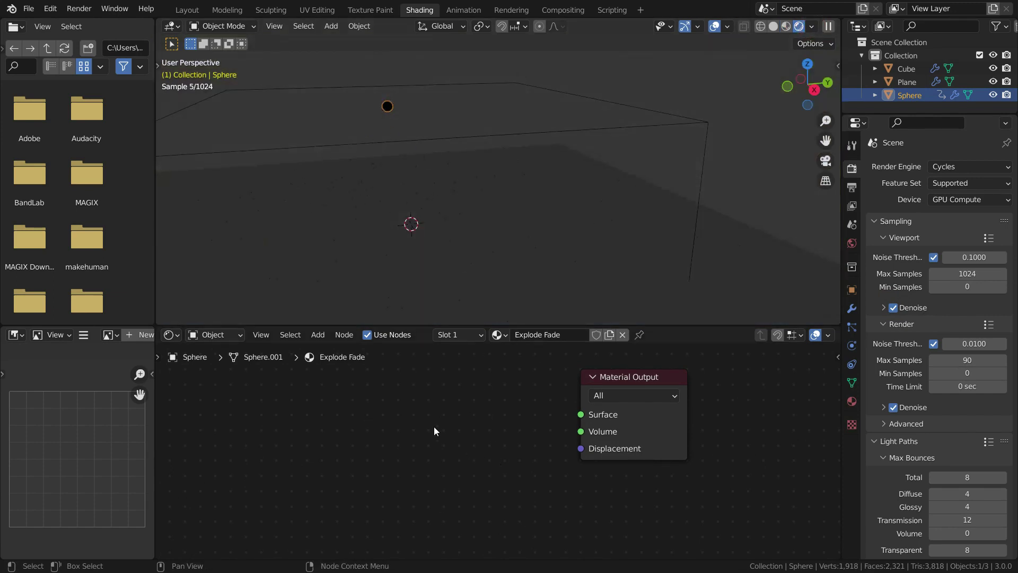
pyautogui.hotkey('shift', 'a')
pyautogui.moveTo(396, 467)
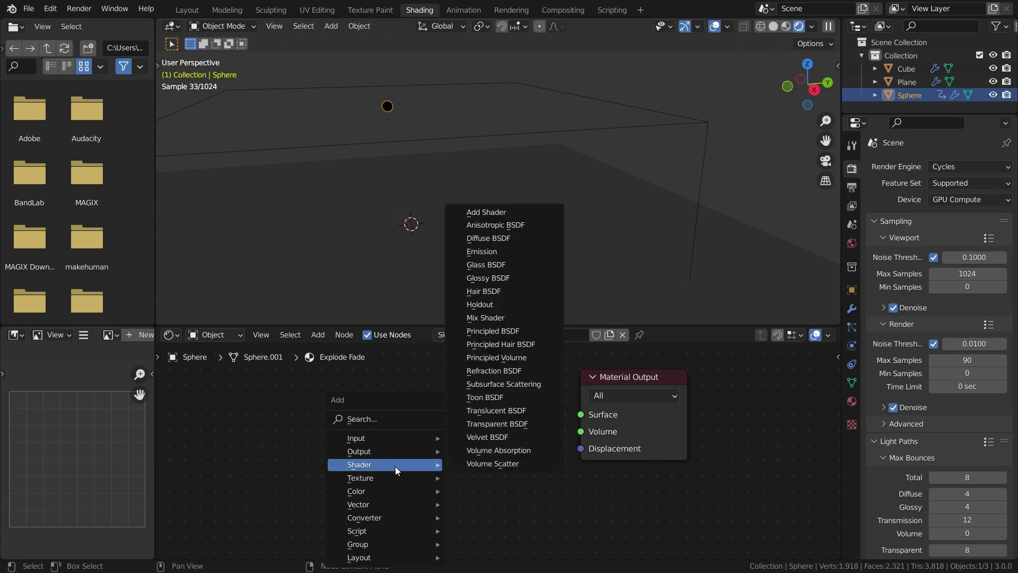
pyautogui.click(493, 257)
pyautogui.click(508, 416)
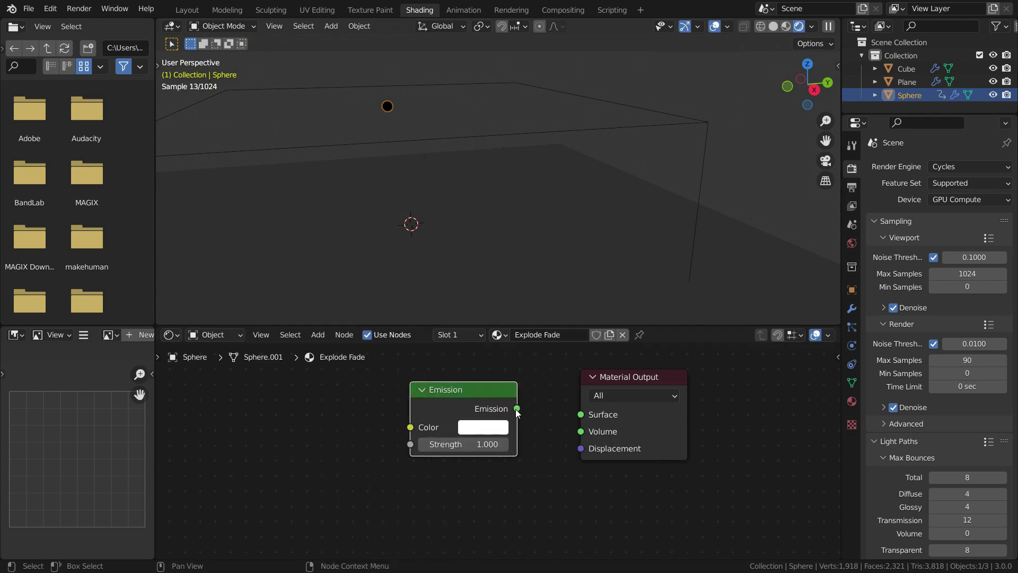
pyautogui.moveTo(517, 409); pyautogui.dragTo(581, 414)
pyautogui.scroll(-1, 587, 472)
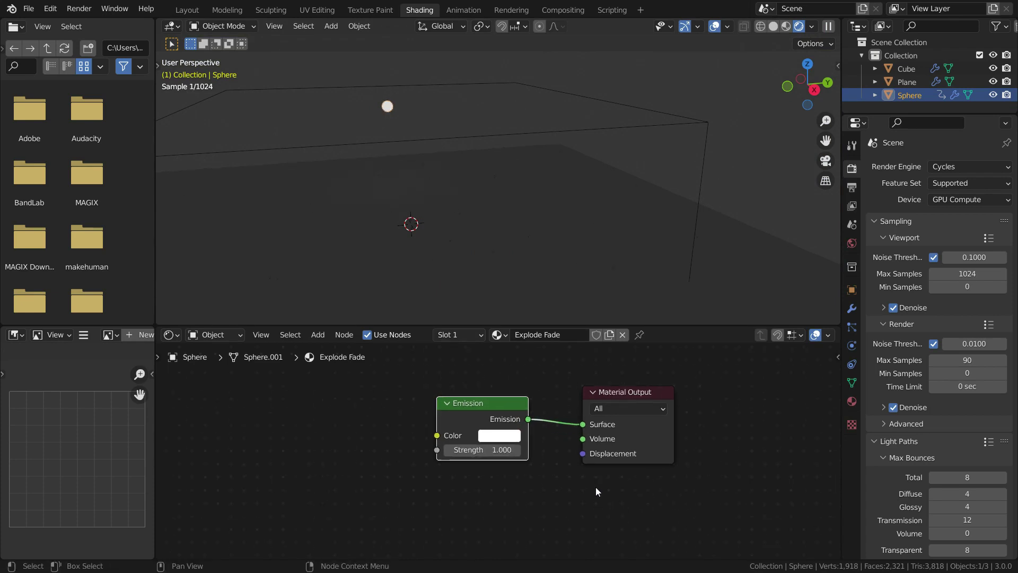
pyautogui.press('h')
pyautogui.moveTo(448, 406); pyautogui.dragTo(588, 419)
pyautogui.press('h')
# Add a Noise Texture node on the left of the material graph.
pyautogui.hotkey('shift', 'a')
pyautogui.moveTo(286, 431)
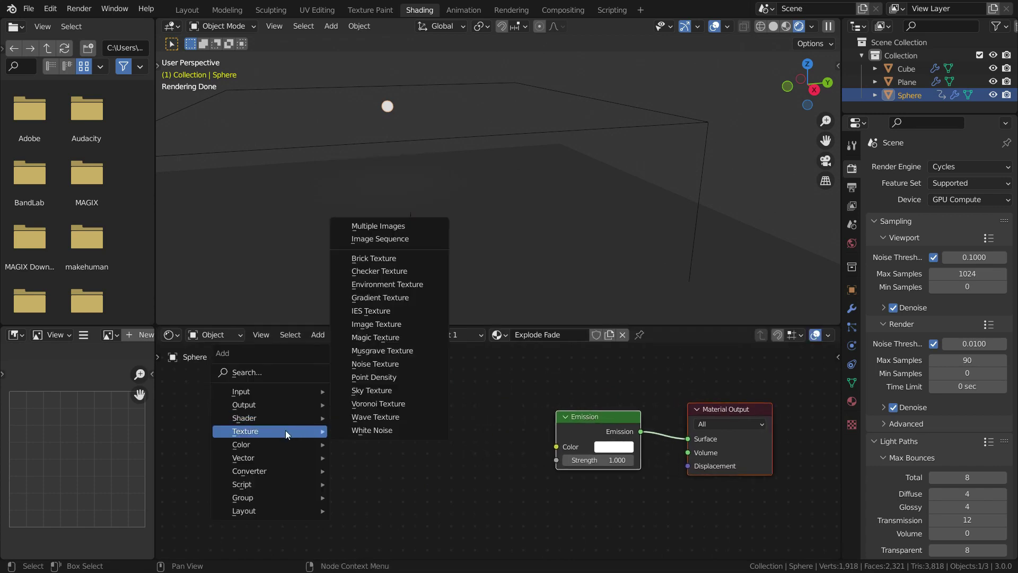
pyautogui.click(384, 364)
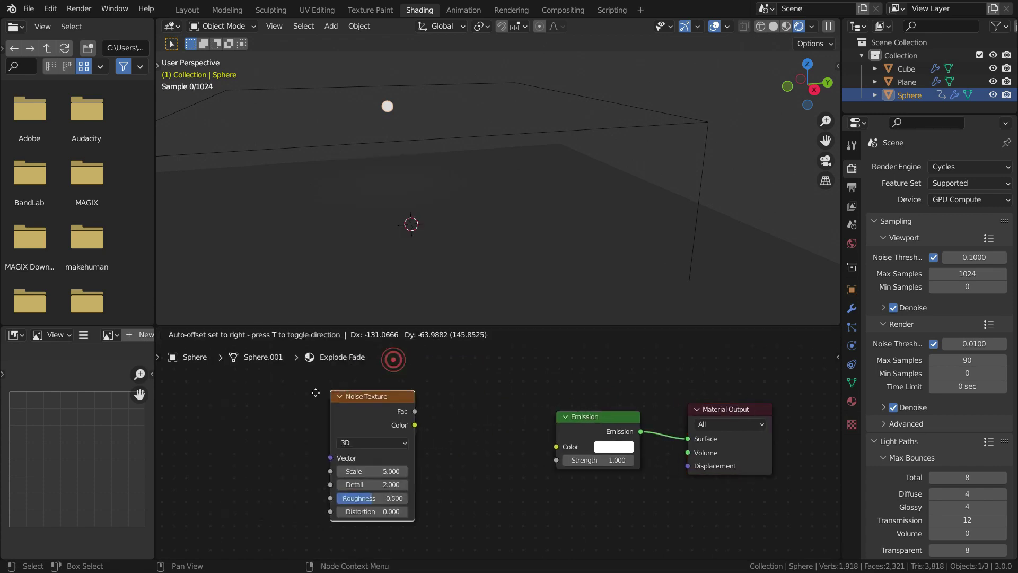
pyautogui.click(205, 387)
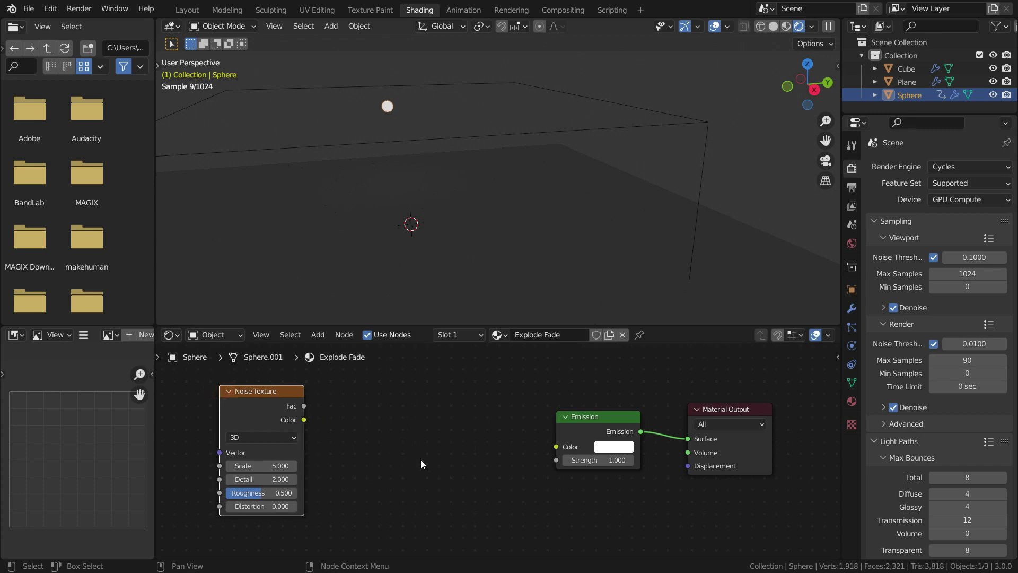
# Add a ColorRamp linking Noise Color to ColorRamp Fac and on to Emission Color.
pyautogui.hotkey('shift', 'a')
pyautogui.moveTo(425, 463)
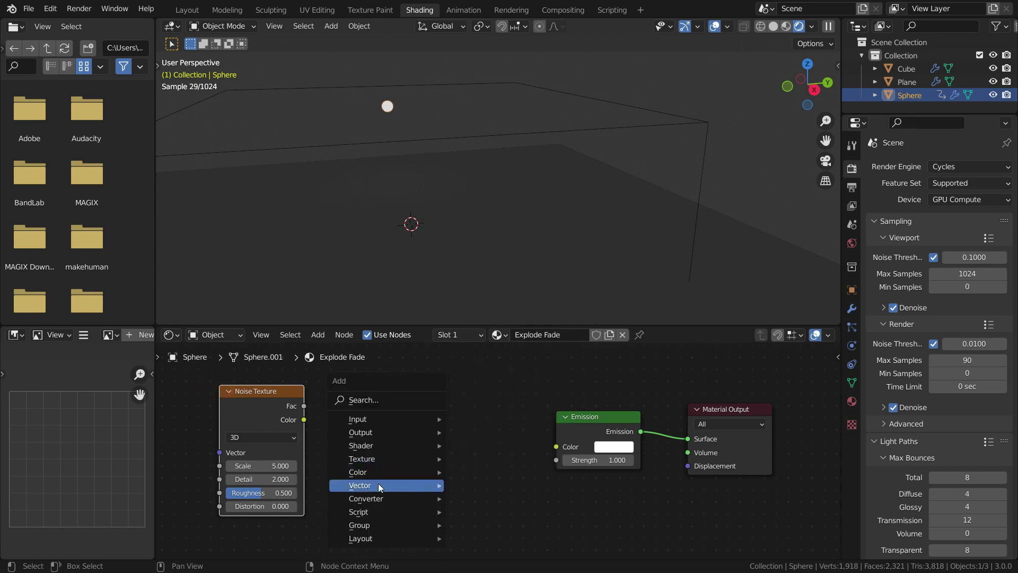
pyautogui.moveTo(430, 498)
pyautogui.click(480, 352)
pyautogui.click(346, 376)
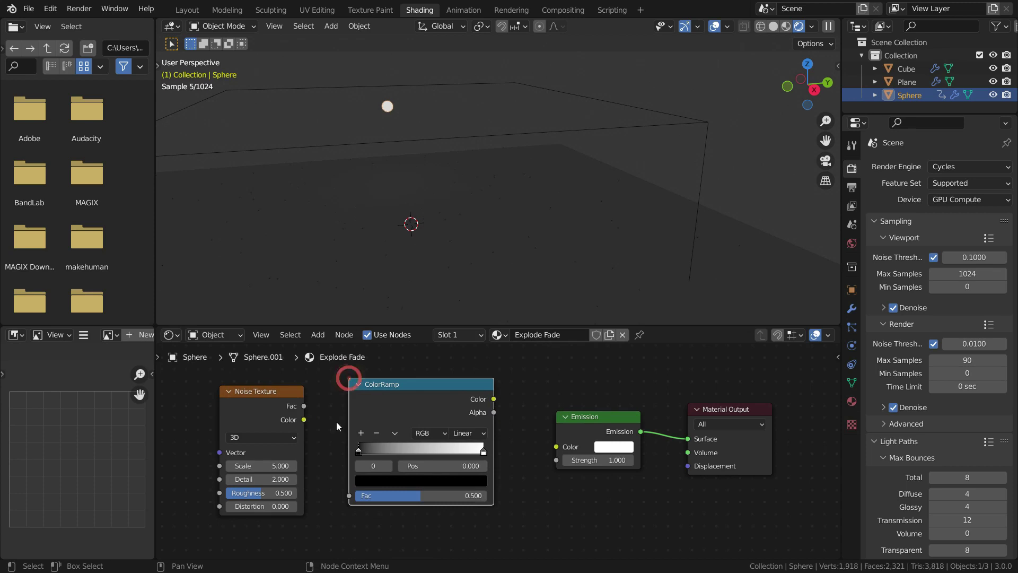
pyautogui.moveTo(304, 419); pyautogui.dragTo(349, 496)
pyautogui.moveTo(492, 400); pyautogui.dragTo(555, 447)
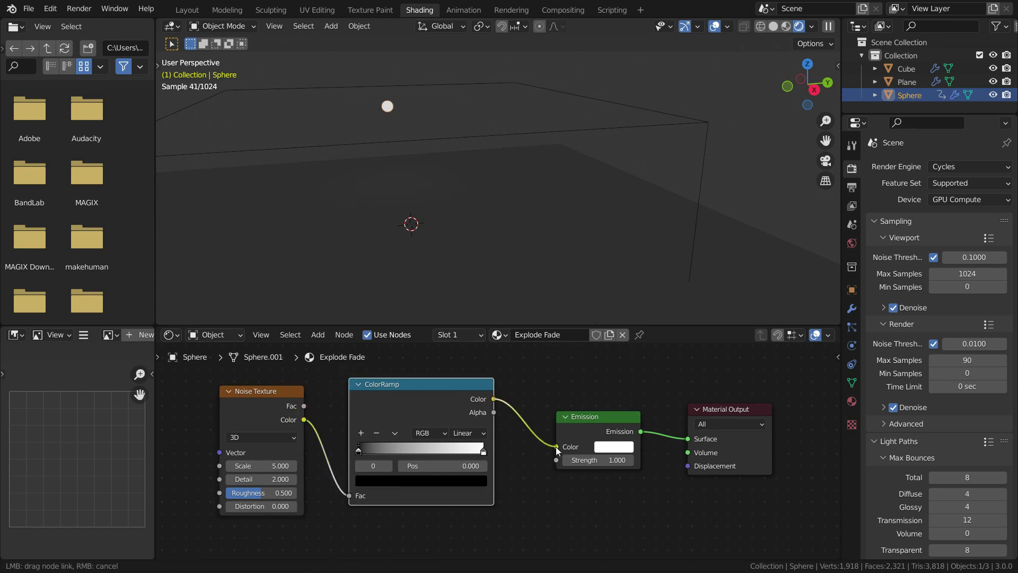
pyautogui.moveTo(385, 93); pyautogui.dragTo(443, 209, button='middle')
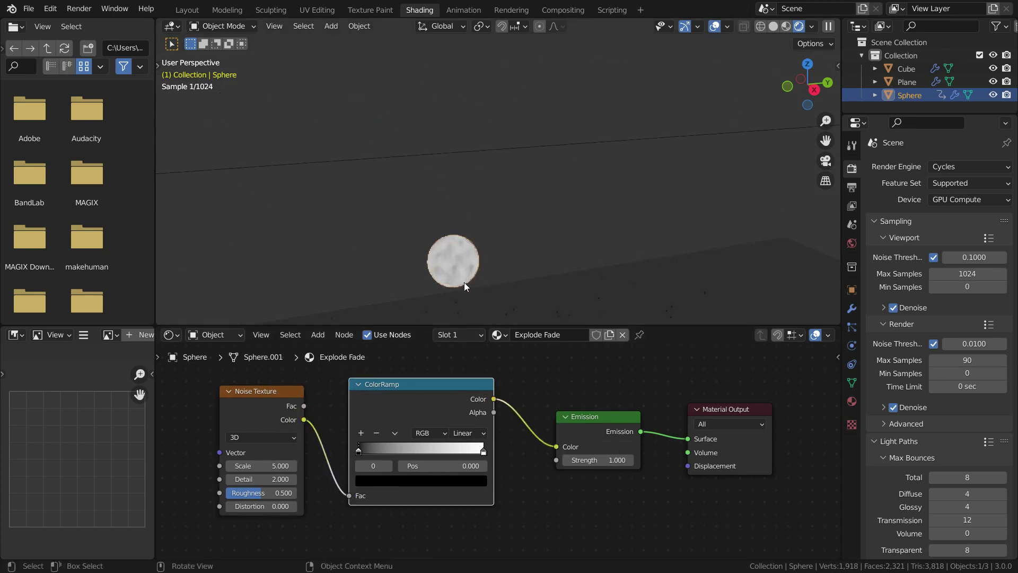
pyautogui.scroll(5, 465, 283)
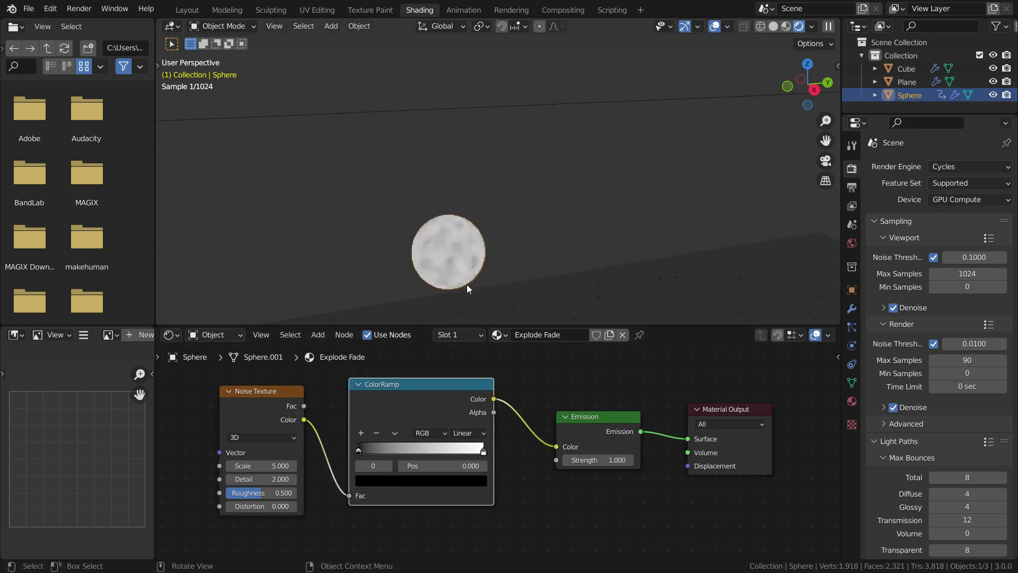
# Set the Noise Texture Scale to 20 and Detail to 10.
pyautogui.click(254, 465)
pyautogui.write('20')
pyautogui.press('Return')
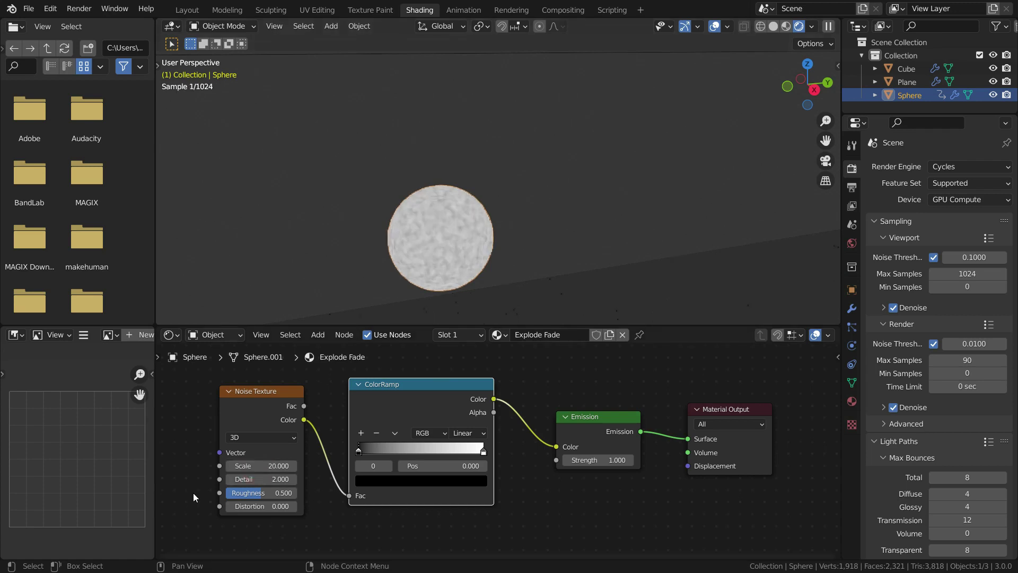
pyautogui.click(273, 480)
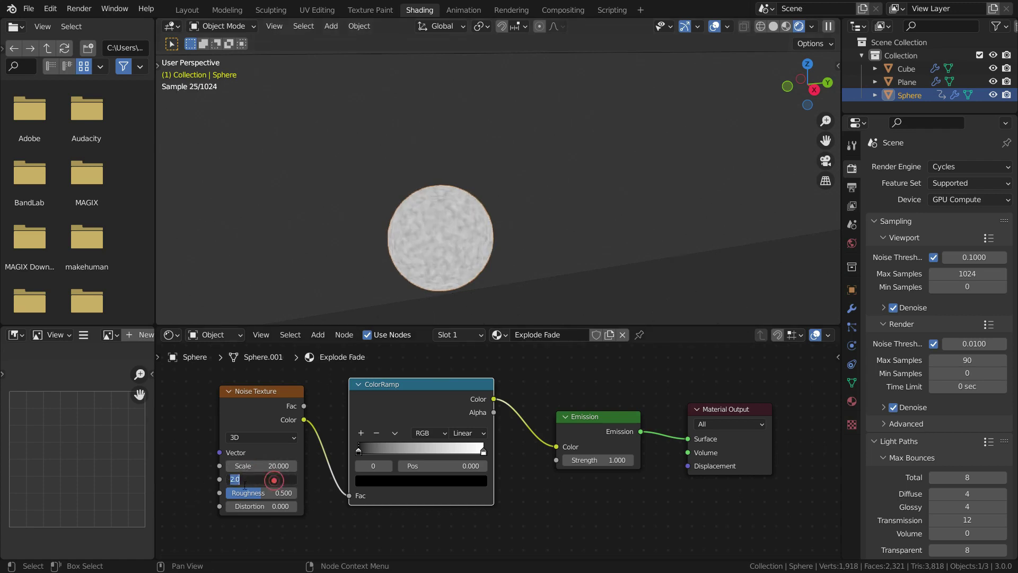
pyautogui.write('10')
pyautogui.press('Return')
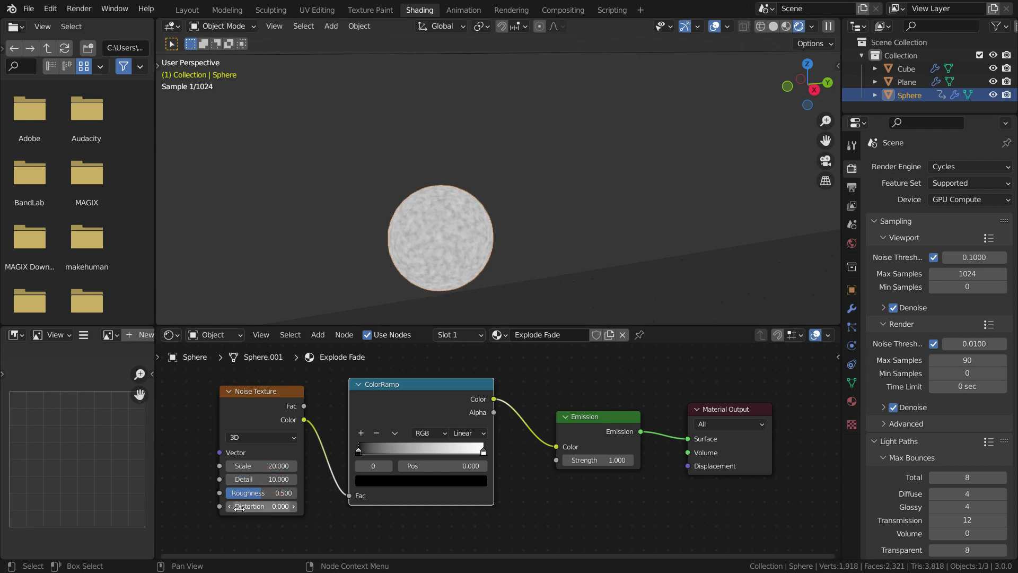
# Tighten the ColorRamp to run black to red and set Emission Strength to 5.
pyautogui.moveTo(360, 454); pyautogui.dragTo(411, 457)
pyautogui.moveTo(482, 451); pyautogui.dragTo(425, 455)
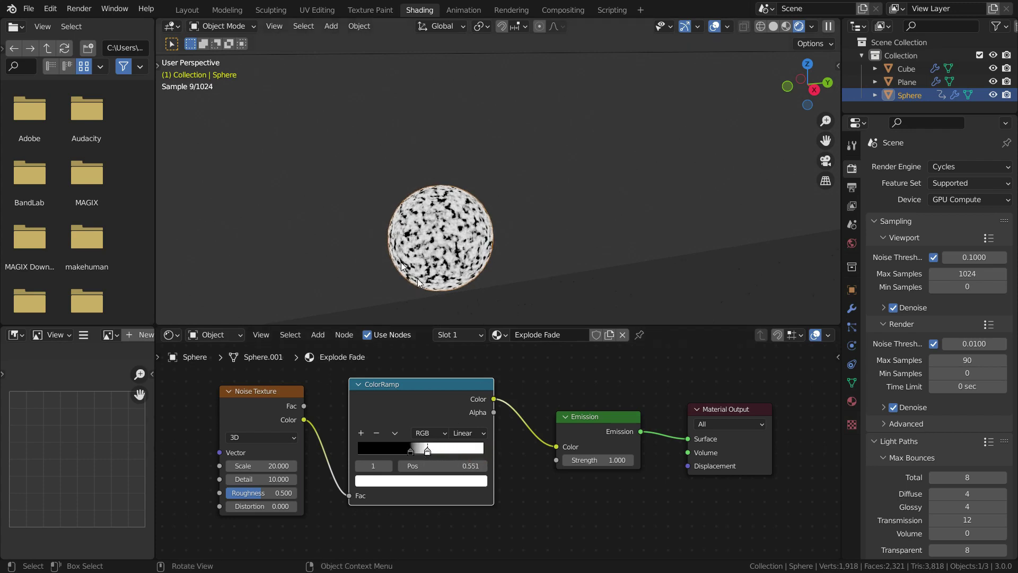
pyautogui.click(439, 482)
pyautogui.moveTo(422, 354); pyautogui.dragTo(395, 395)
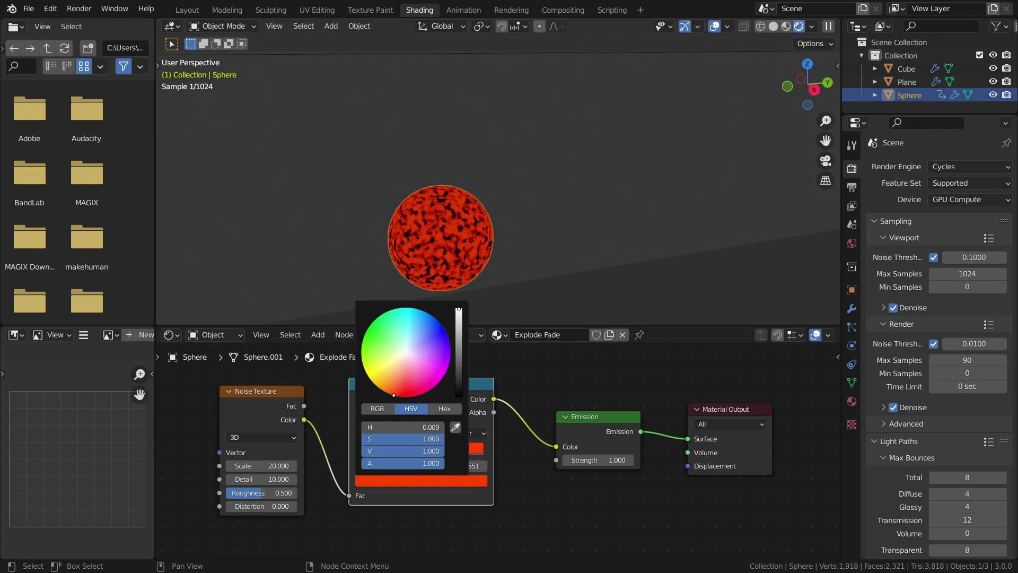
pyautogui.click(598, 459)
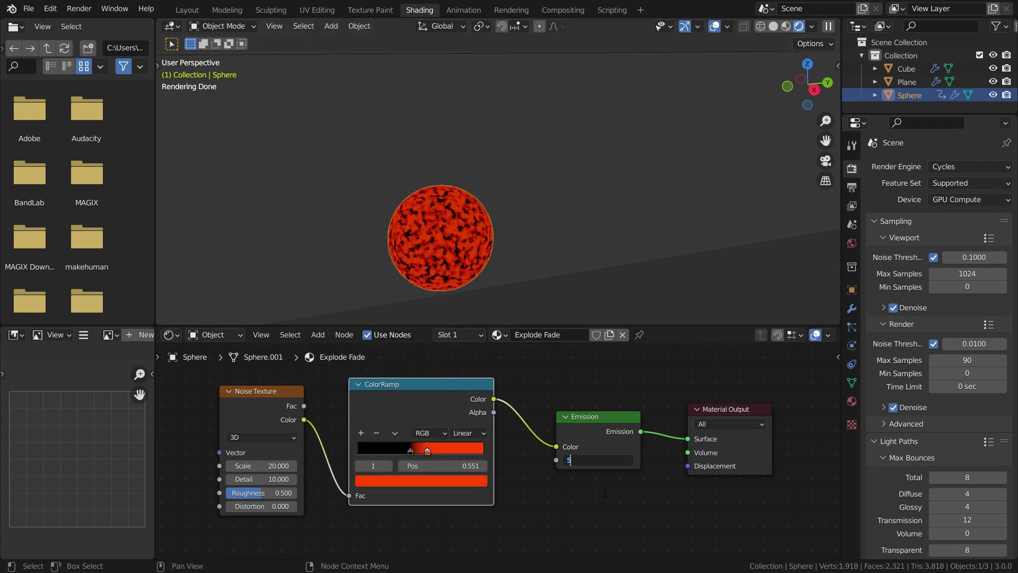
pyautogui.press('Return')
pyautogui.press('space')
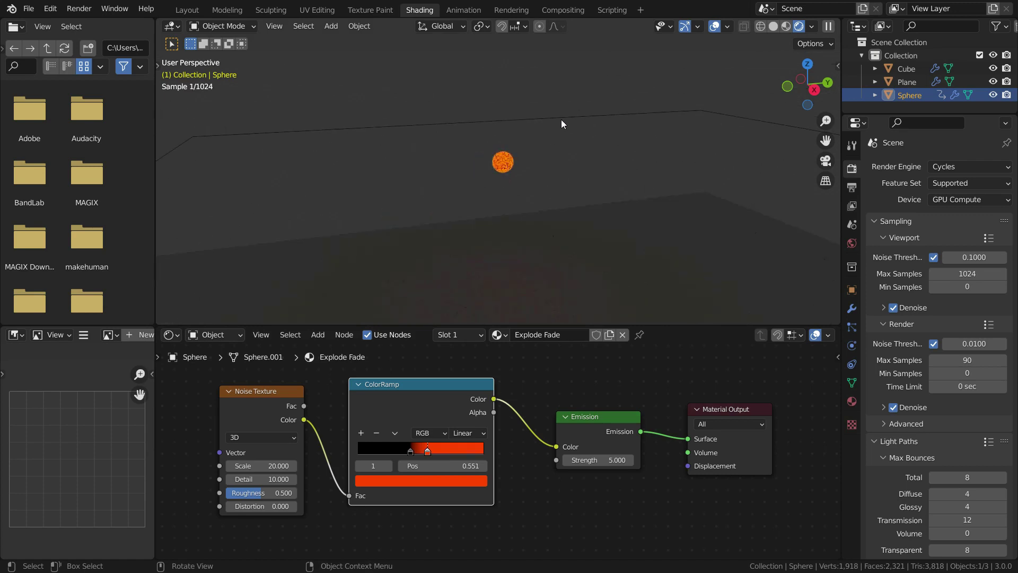
# Give the Cube domain a new material and delete its Principled BSDF node.
pyautogui.click(562, 118)
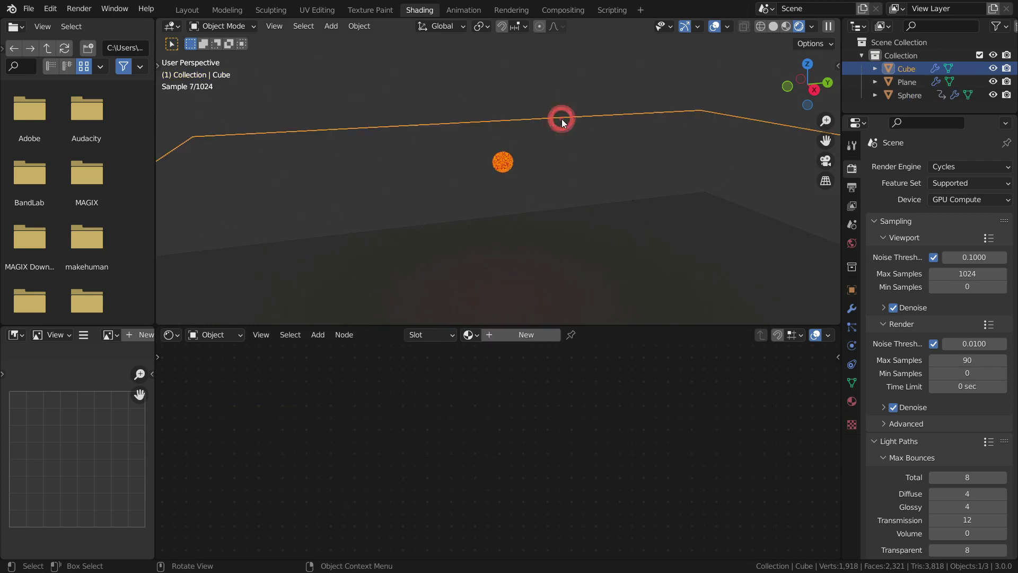
pyautogui.click(506, 335)
pyautogui.scroll(-1, 525, 385)
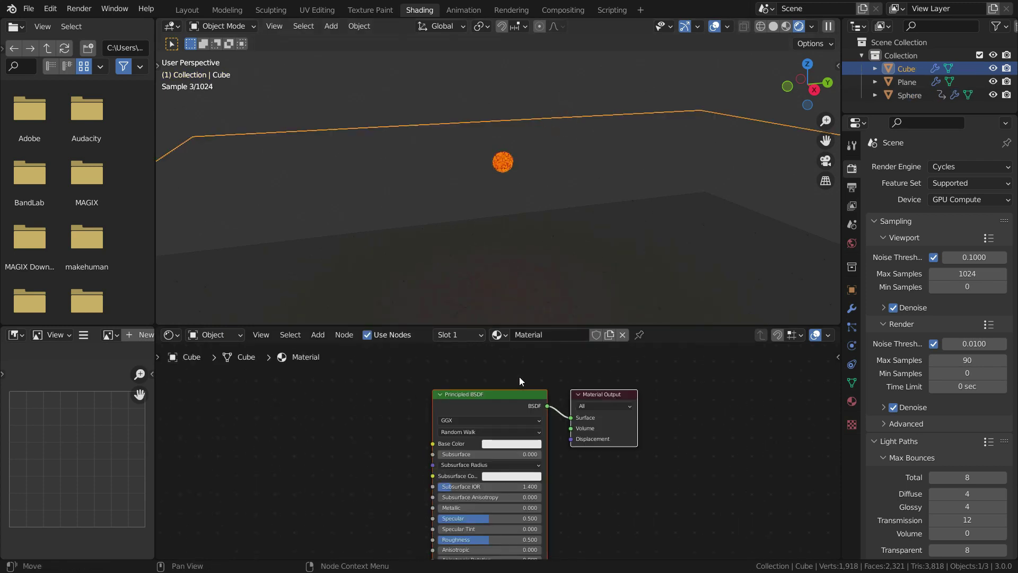
pyautogui.click(510, 393)
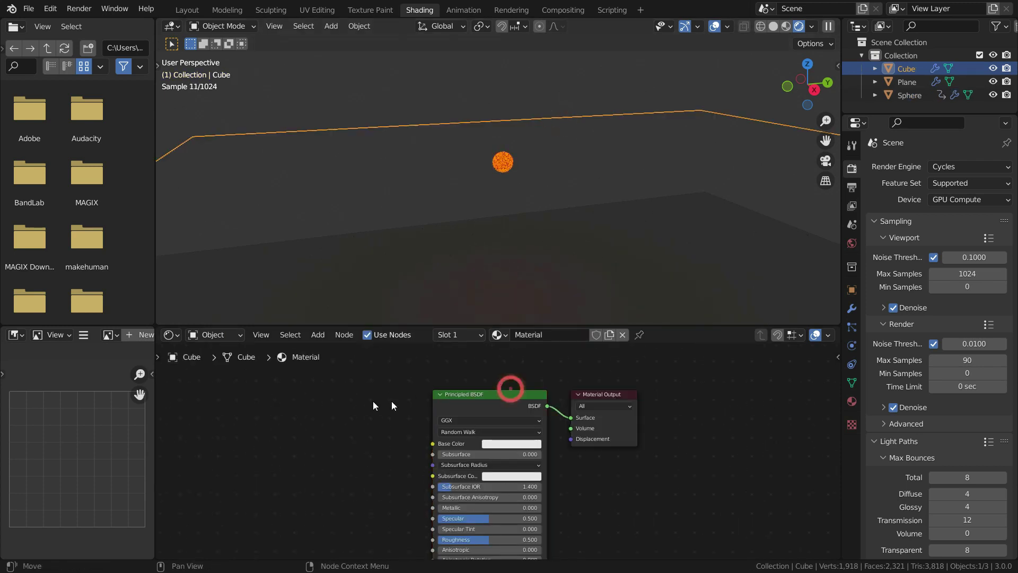
pyautogui.click(452, 396)
pyautogui.press('Delete')
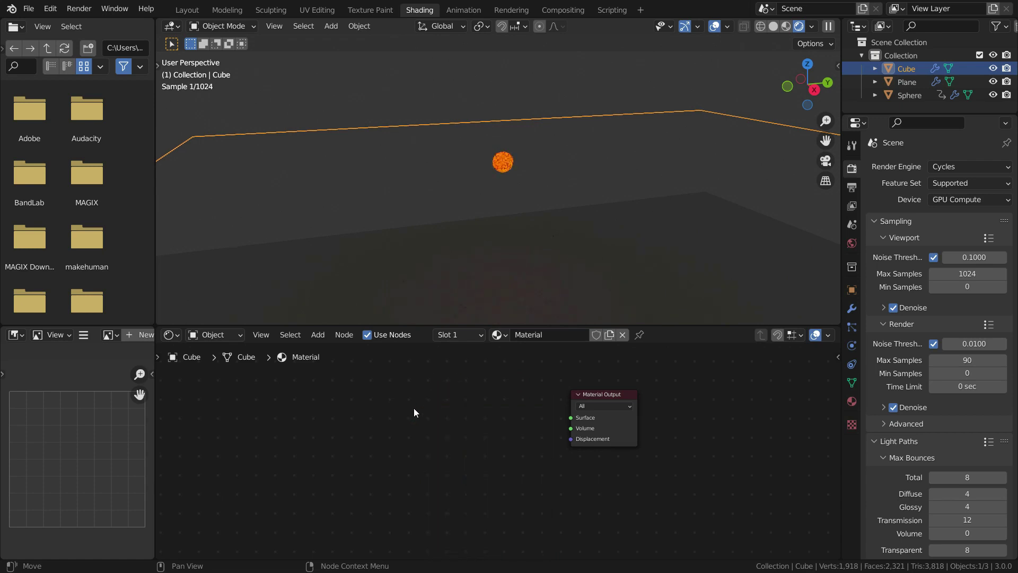
# Add a Principled Volume node connected to the Material Output's Volume input.
pyautogui.hotkey('shift', 'a')
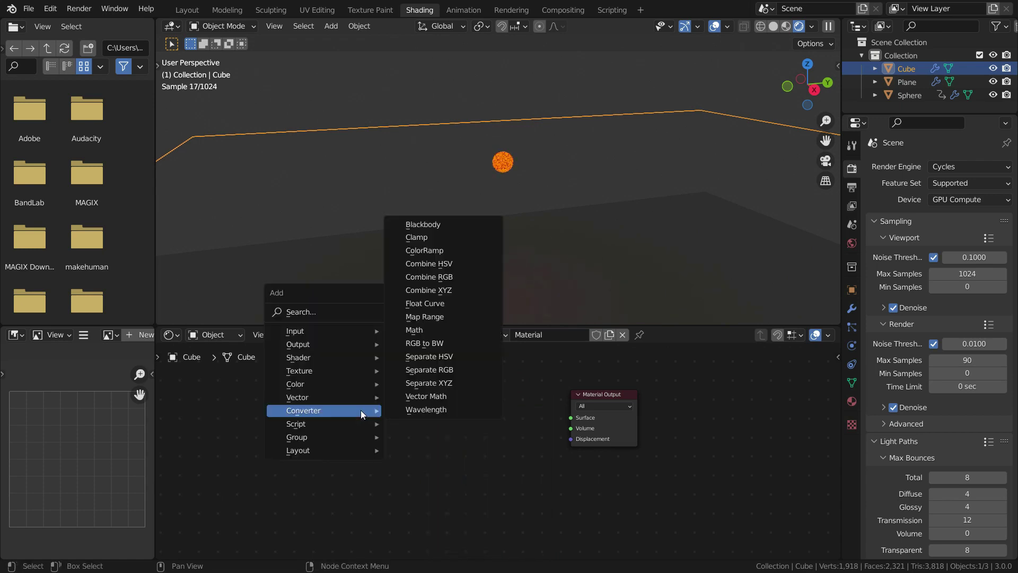
pyautogui.moveTo(329, 356)
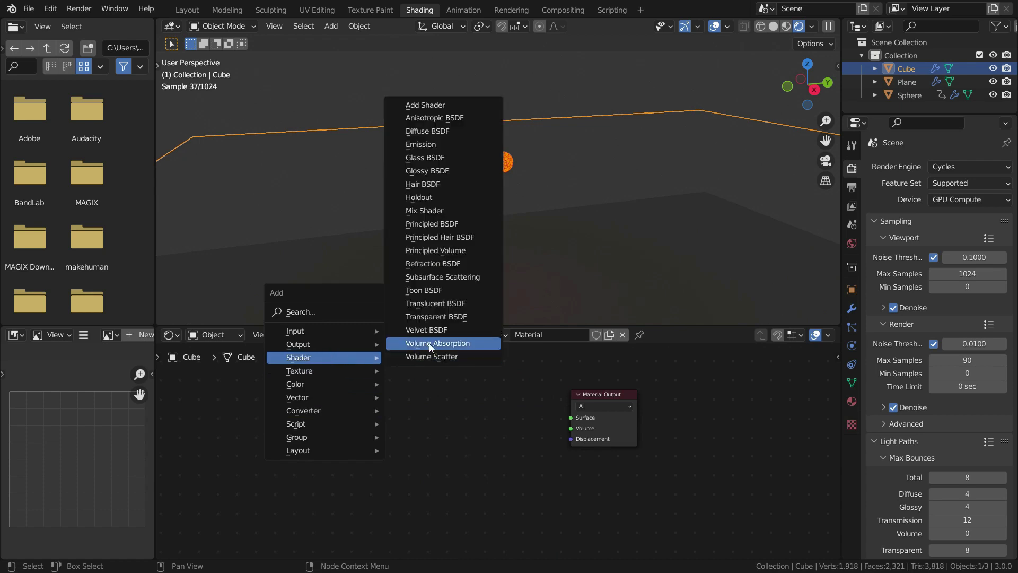
pyautogui.click(453, 250)
pyautogui.click(398, 358)
pyautogui.scroll(1, 518, 385)
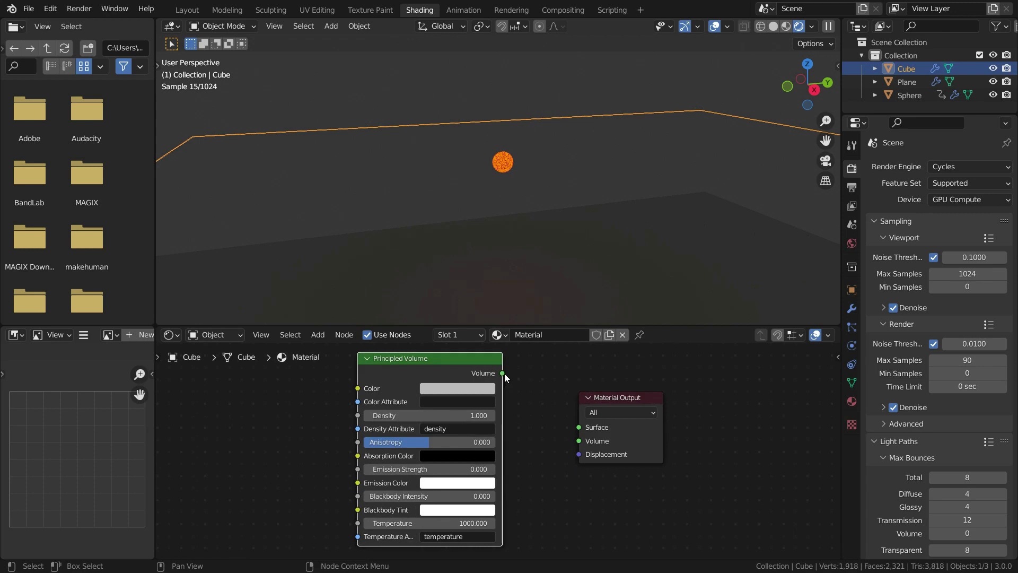
pyautogui.moveTo(503, 374); pyautogui.dragTo(581, 441)
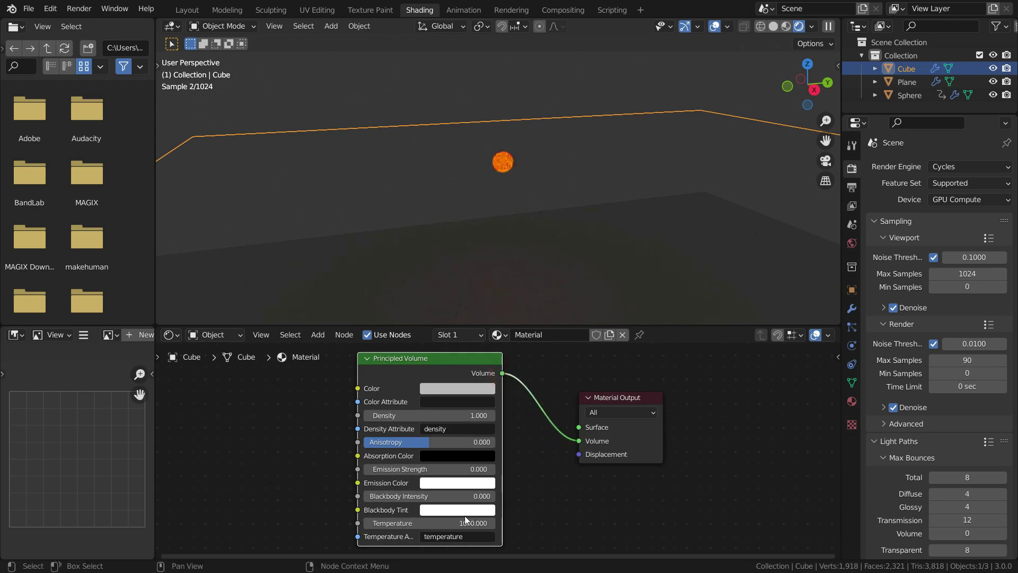
# Set the Principled Volume's Blackbody Intensity to 10 and Density to 10.
pyautogui.scroll(2, 465, 516)
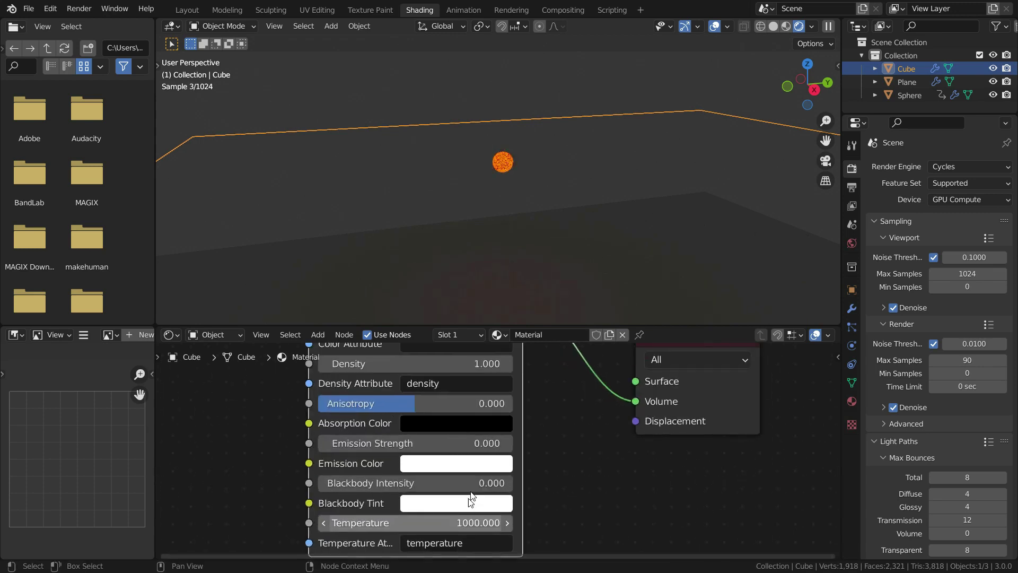
pyautogui.click(415, 484)
pyautogui.write('10')
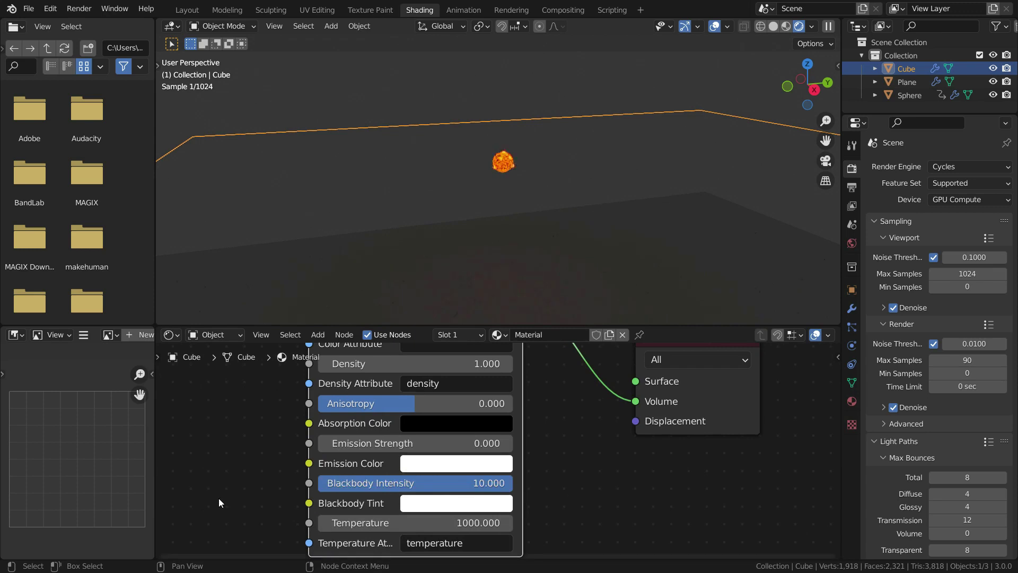
pyautogui.scroll(3, 399, 381)
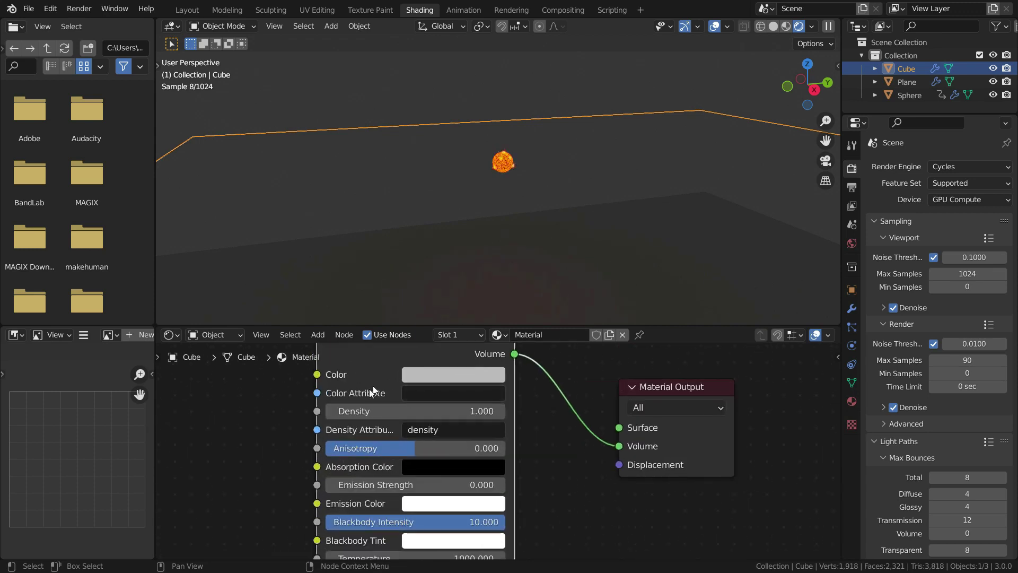
pyautogui.scroll(2, 373, 391)
pyautogui.click(424, 411)
pyautogui.write('10')
pyautogui.press('Return')
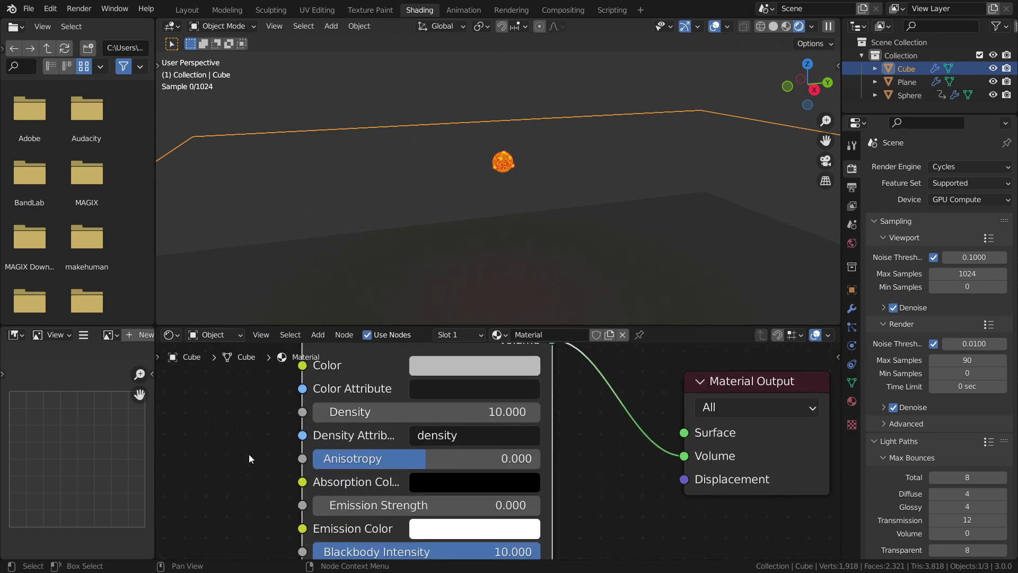
pyautogui.scroll(-1, 377, 452)
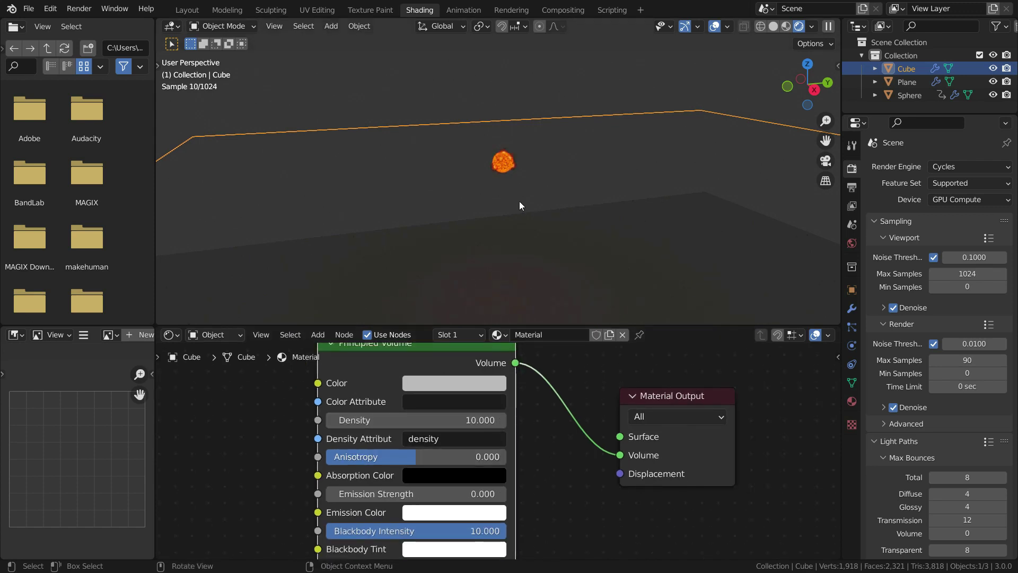
# Play the simulation and darken the volume Color for blacker smoke.
pyautogui.press('space')
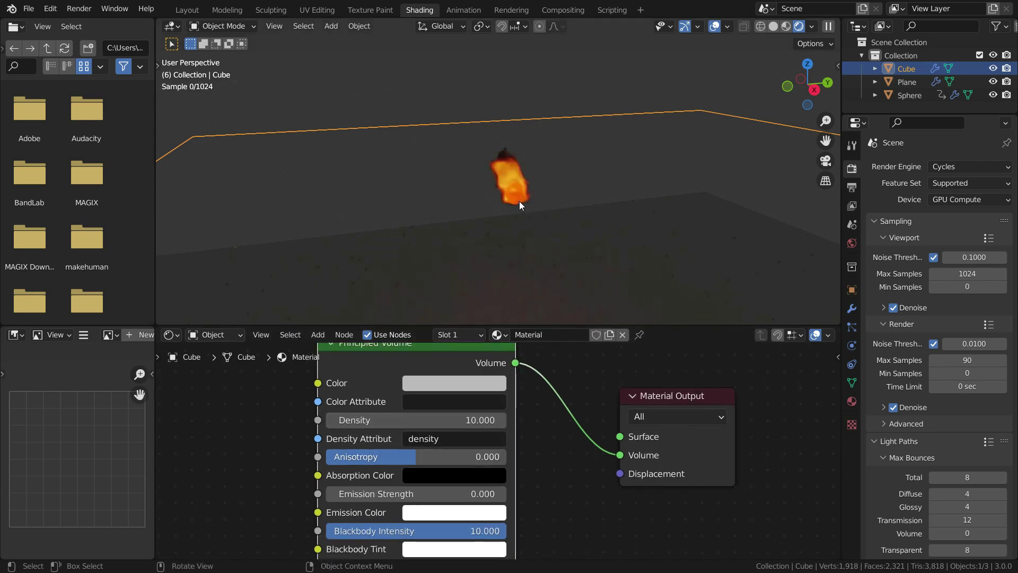
pyautogui.moveTo(518, 225); pyautogui.dragTo(591, 243, button='middle')
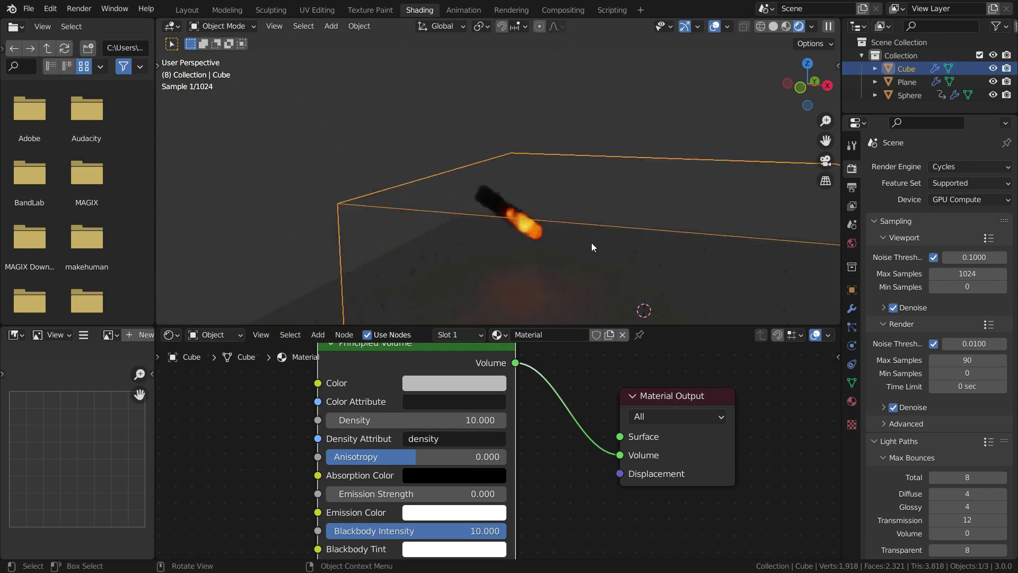
pyautogui.scroll(5, 561, 250)
pyautogui.scroll(-1, 460, 441)
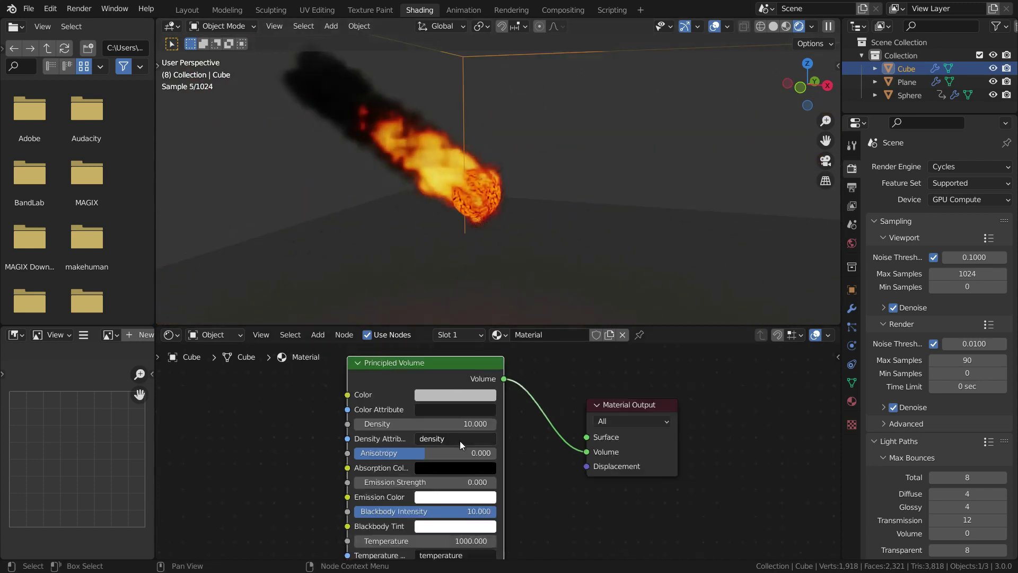
pyautogui.scroll(1, 460, 440)
pyautogui.click(447, 380)
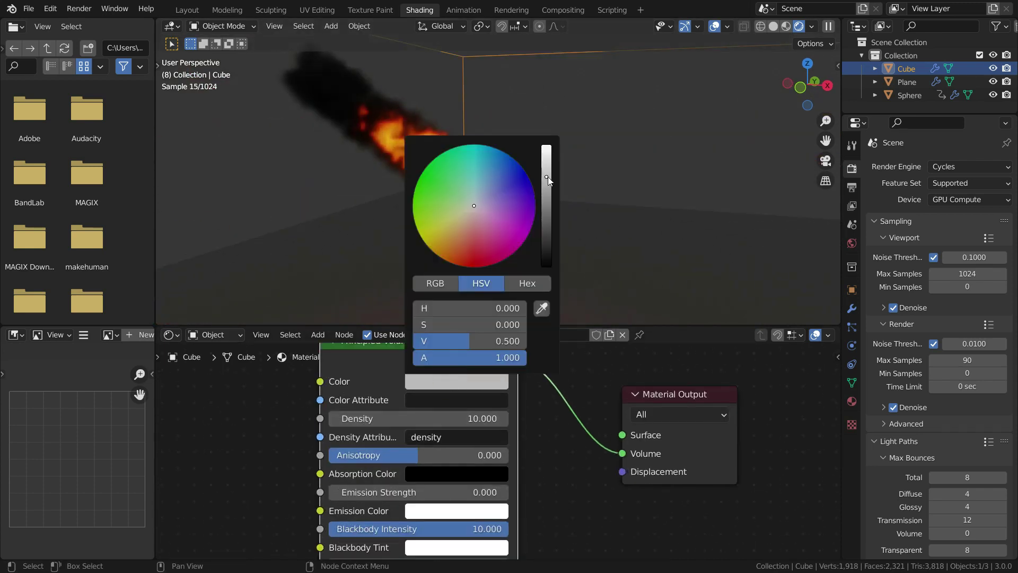
pyautogui.moveTo(548, 176); pyautogui.dragTo(547, 207)
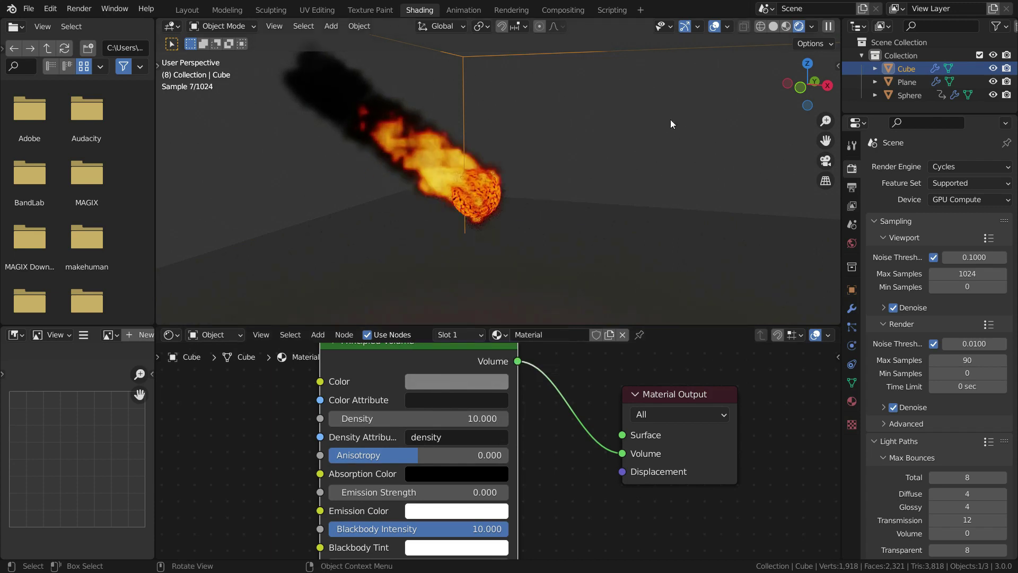
# Frame the smoke domain, play the burst to frame 42, and switch to Solid shading.
pyautogui.press('KP_Decimal')
pyautogui.moveTo(396, 157); pyautogui.dragTo(485, 185, button='middle')
pyautogui.press('space')
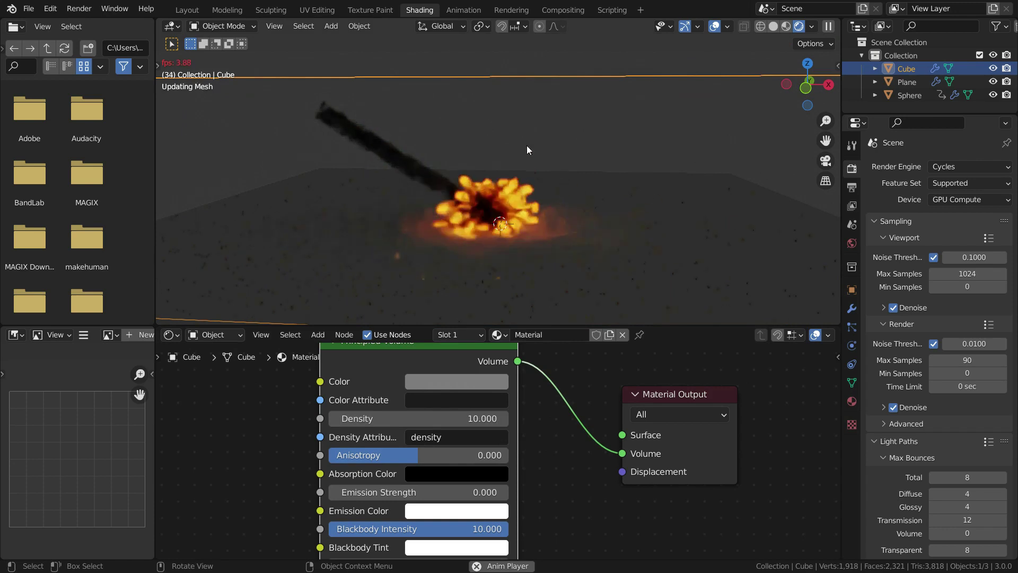
pyautogui.press('space')
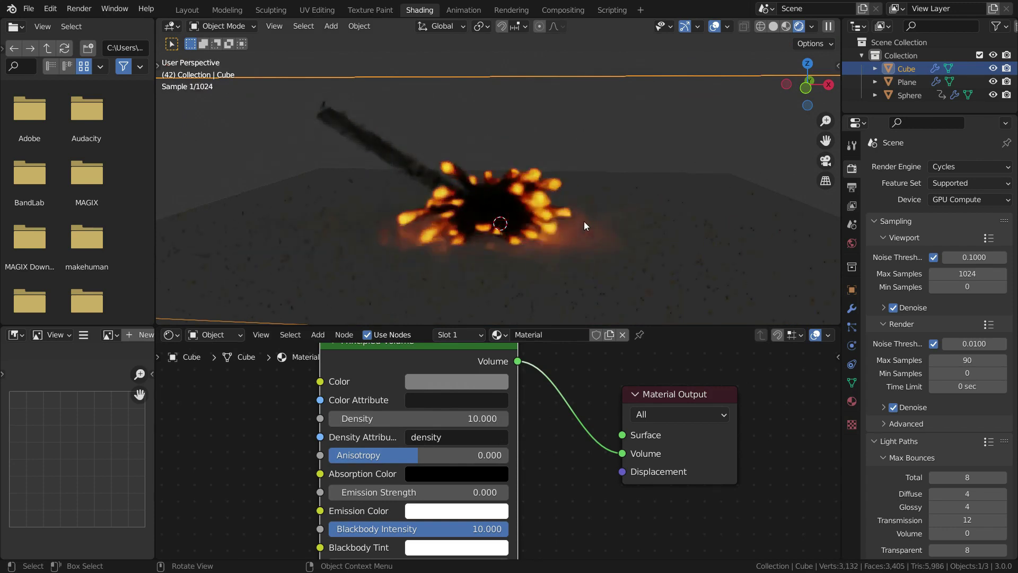
pyautogui.scroll(2, 507, 196)
pyautogui.scroll(-1, 502, 250)
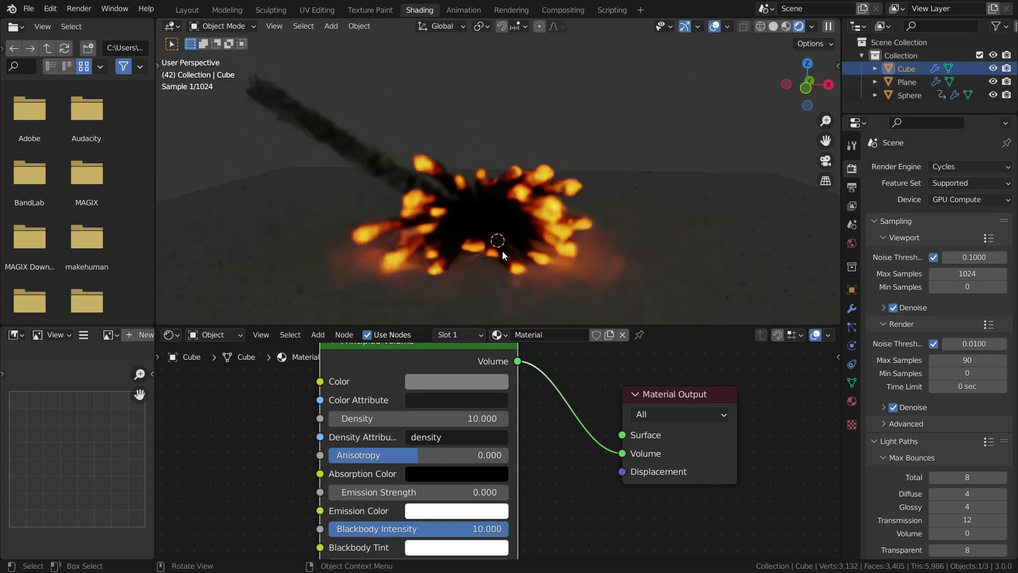
pyautogui.press('z')
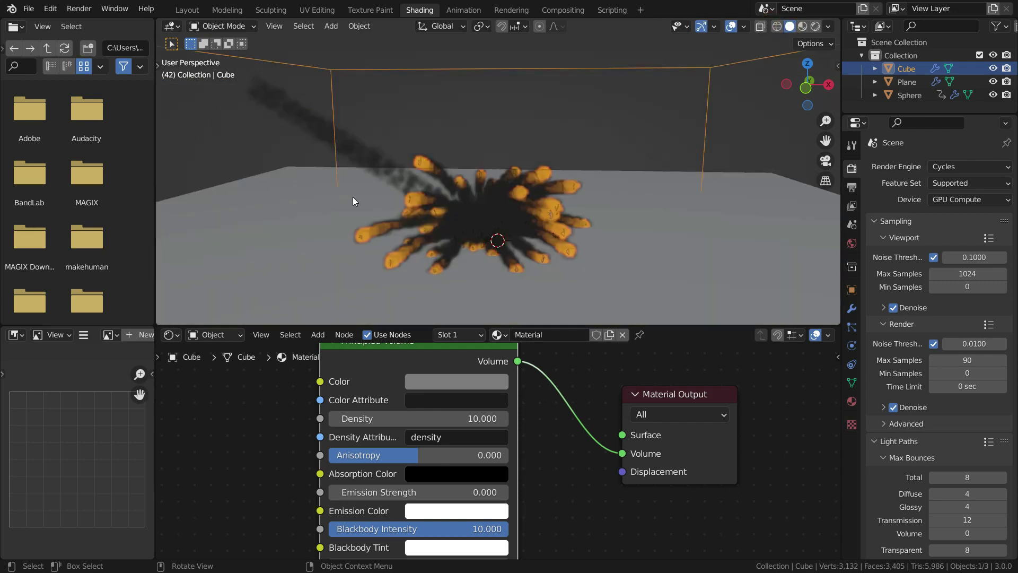
pyautogui.hotkey('shift', 'a')
# Add a point light, raise it above the explosion, then shift it along X.
pyautogui.moveTo(354, 361)
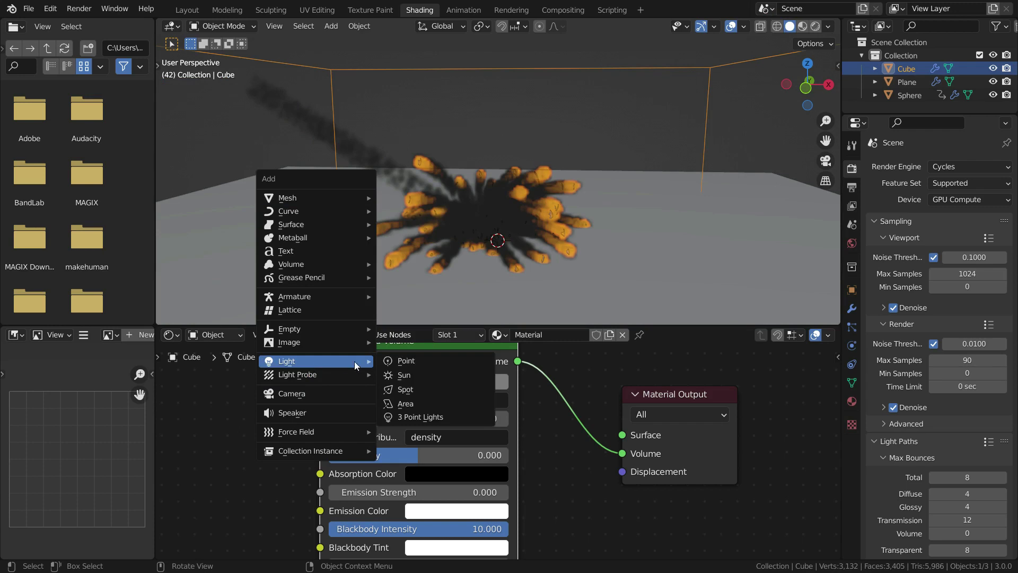
pyautogui.click(406, 361)
pyautogui.press('g')
pyautogui.press('z')
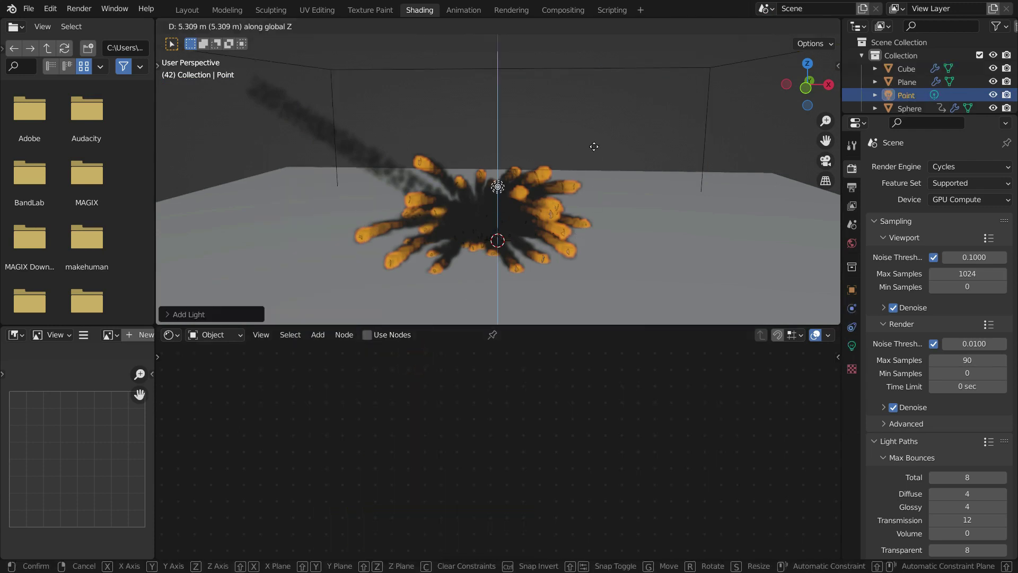
pyautogui.click(596, 116)
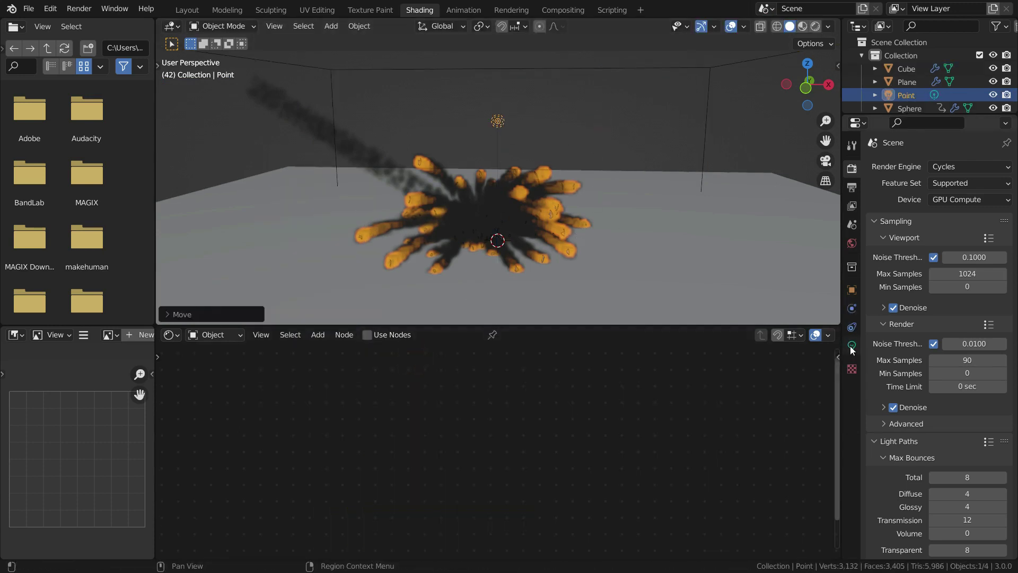
pyautogui.moveTo(517, 151); pyautogui.dragTo(559, 160, button='middle')
pyautogui.press('g')
pyautogui.press('x')
pyautogui.click(518, 160)
# Set the point light's Power to 1000 W, previewed in Rendered shading.
pyautogui.click(852, 345)
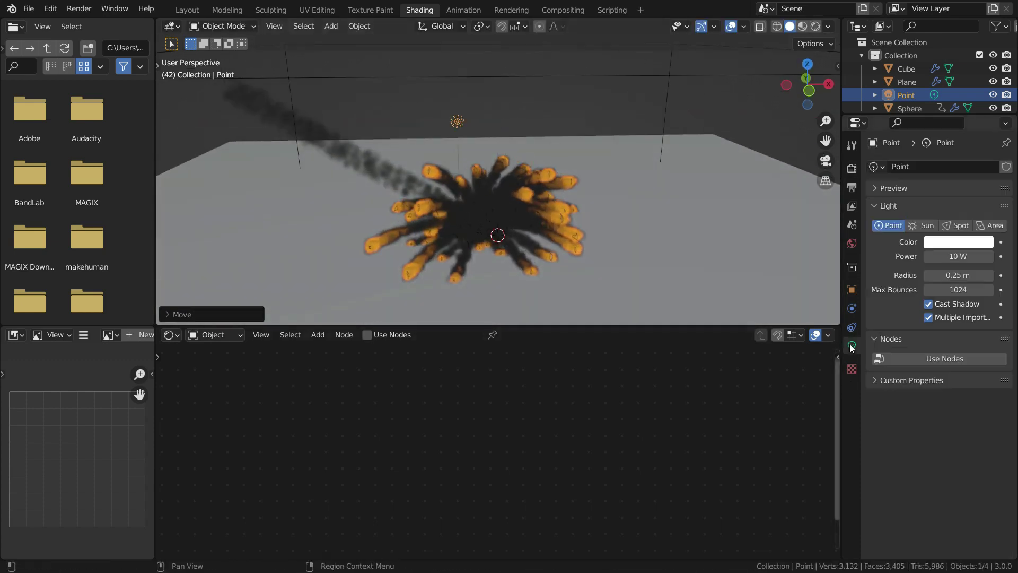
pyautogui.click(816, 27)
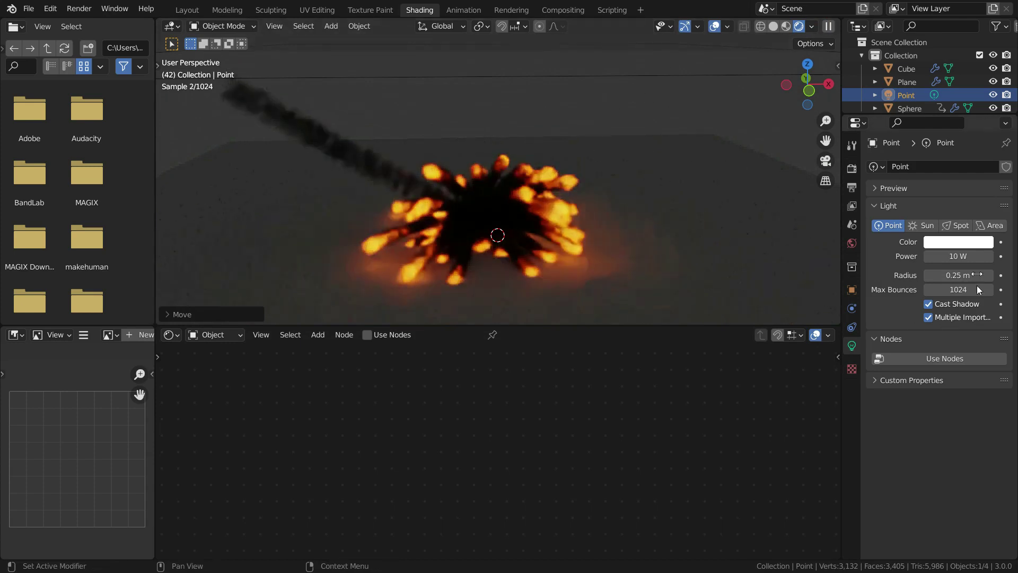
pyautogui.click(964, 256)
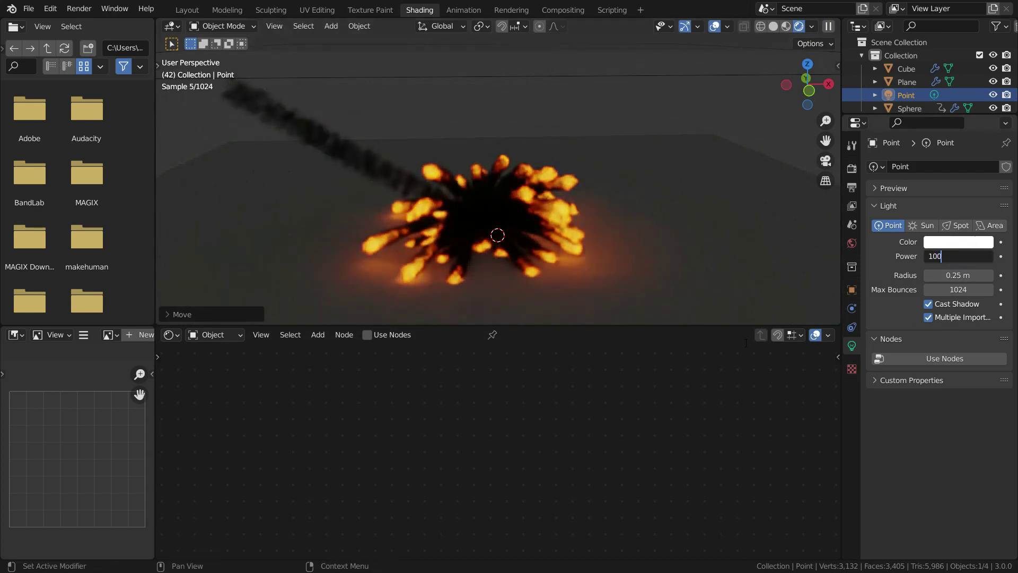
pyautogui.press('Return')
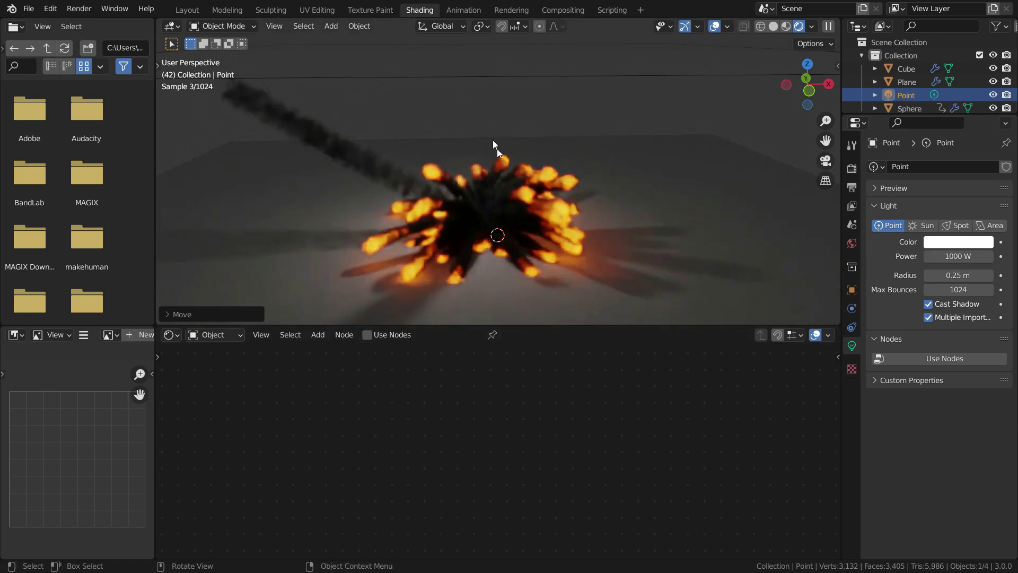
# Lower the World background Strength to 0.3 and return to Solid shading.
pyautogui.click(855, 243)
pyautogui.click(965, 264)
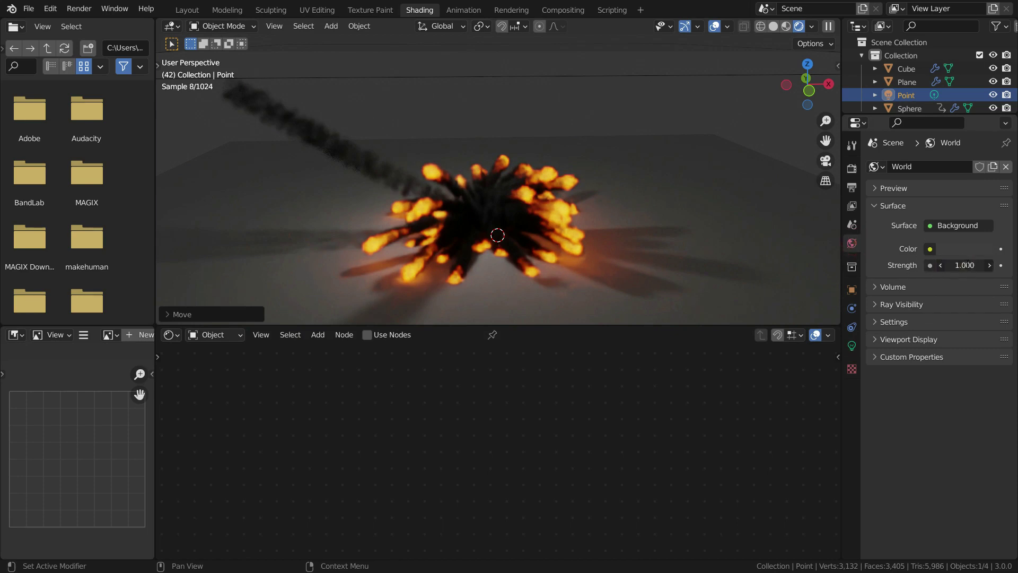
pyautogui.press('Return')
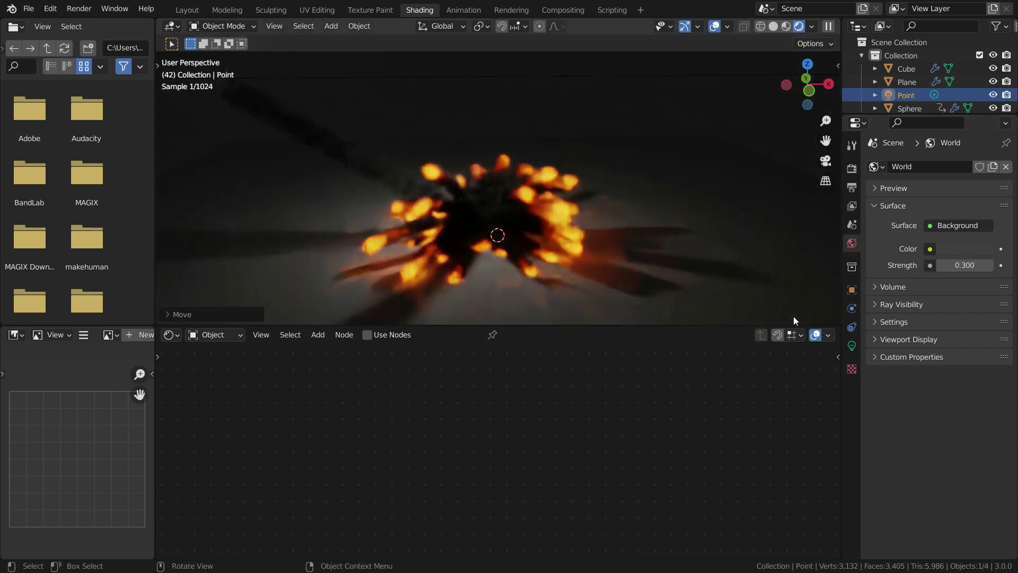
pyautogui.click(773, 26)
# Add a camera and align it to the current viewport view.
pyautogui.hotkey('shift', 'a')
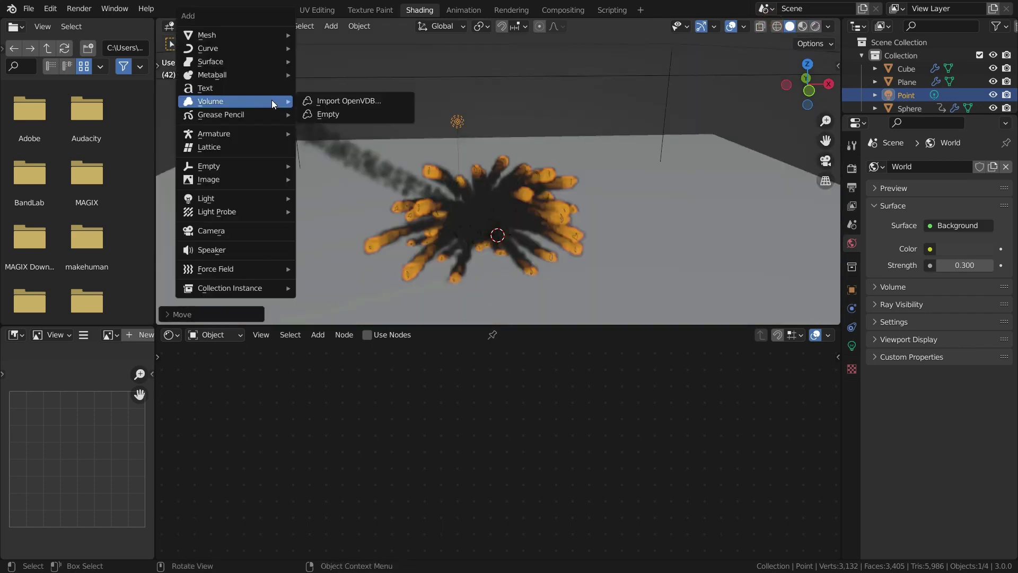
pyautogui.click(255, 231)
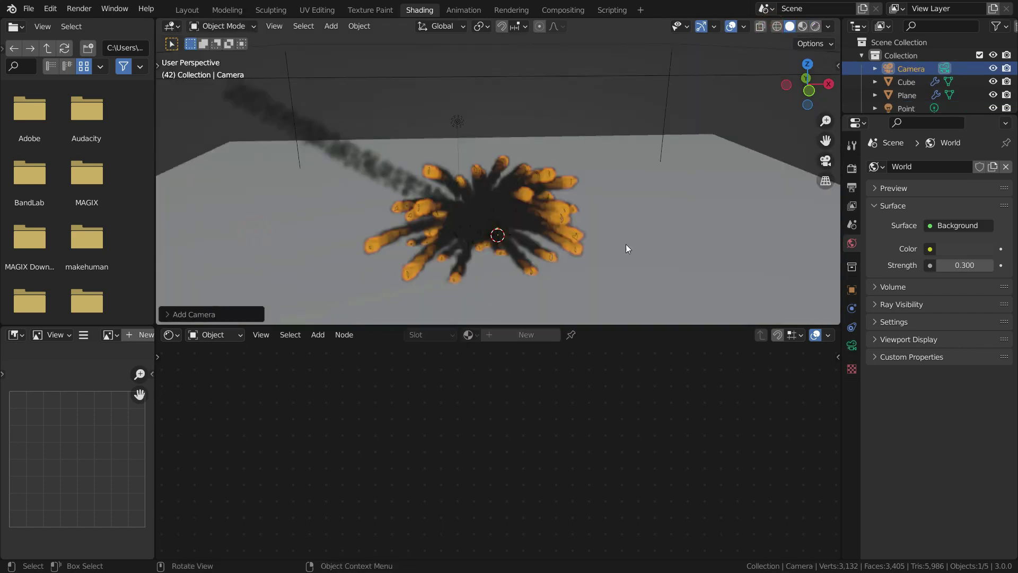
pyautogui.press('ctrl+alt+KP_0')
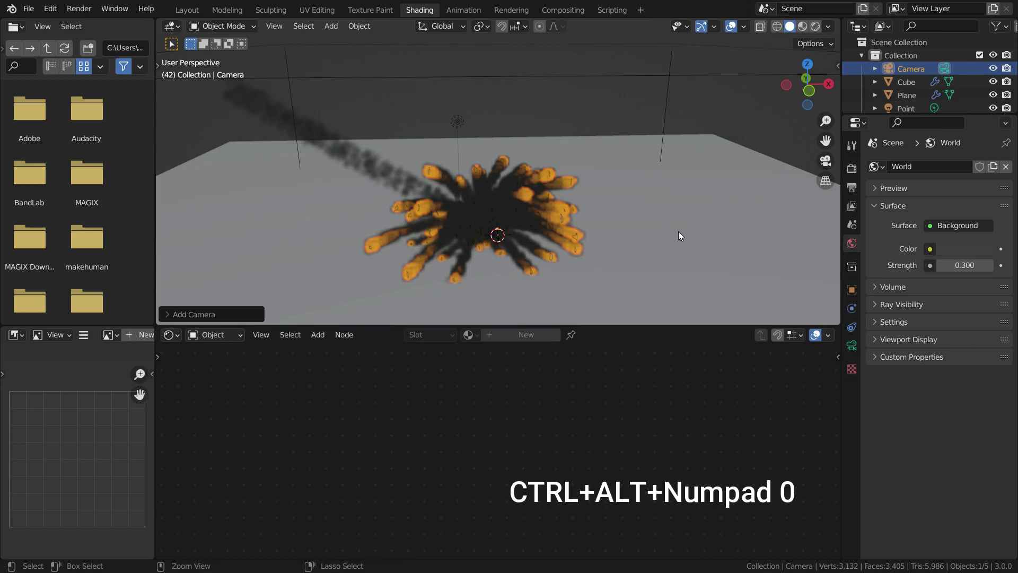
pyautogui.press('ctrl+alt+KP_0')
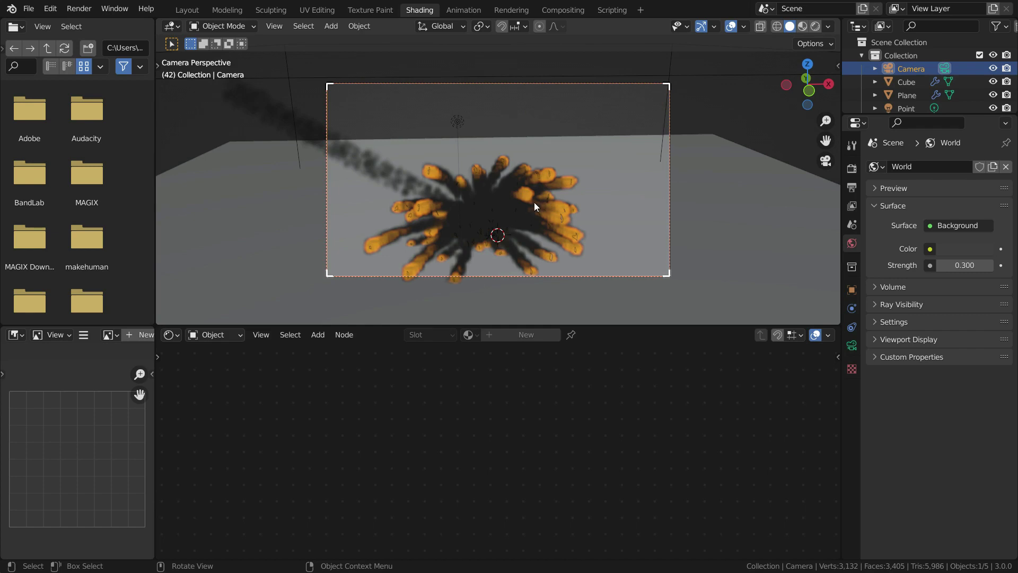
# Move the camera back along its local Z so the fiery burst fits in frame.
pyautogui.press('g')
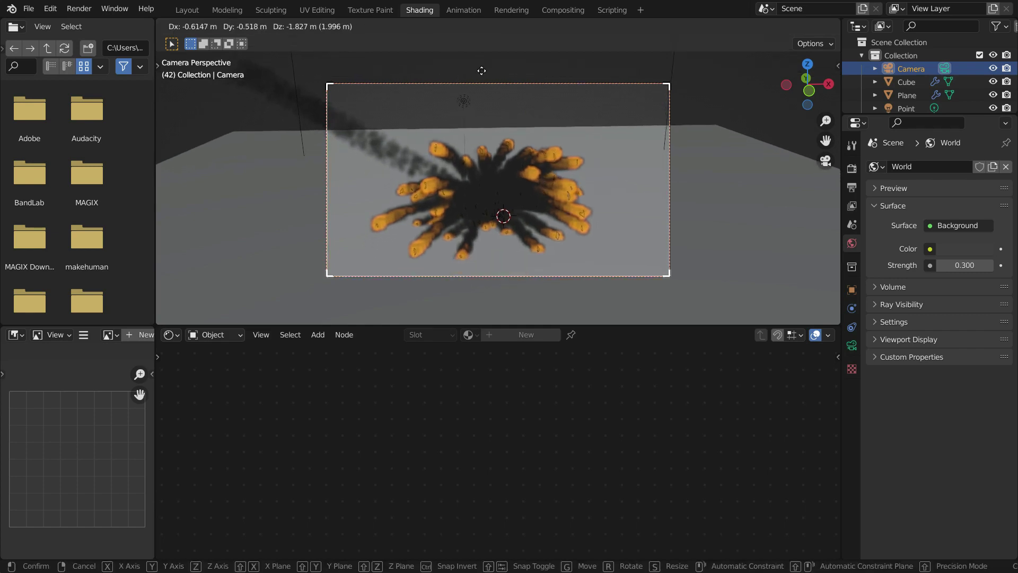
pyautogui.click(493, 85)
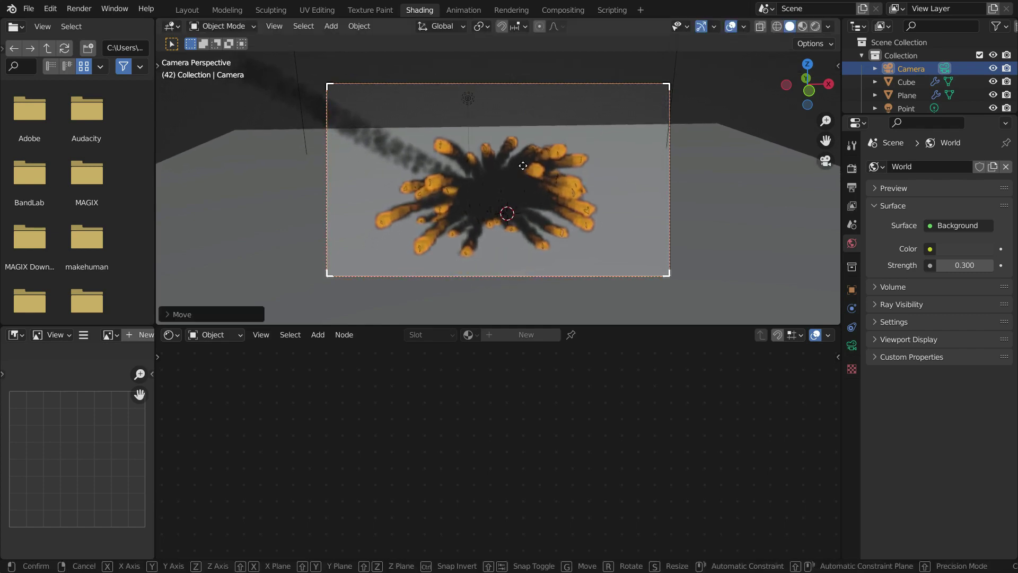
pyautogui.press('z')
pyautogui.press('z')
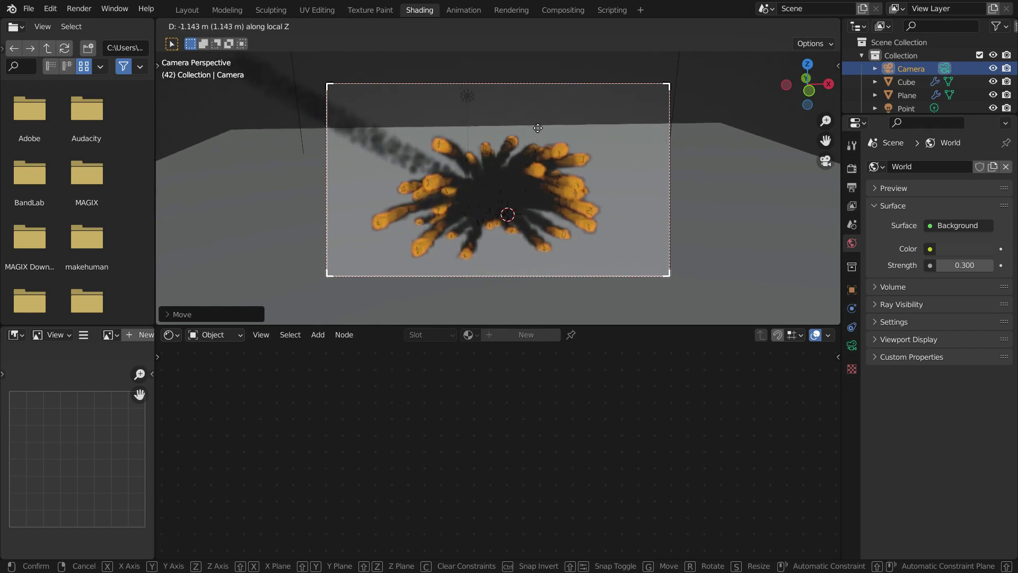
pyautogui.click(596, 91)
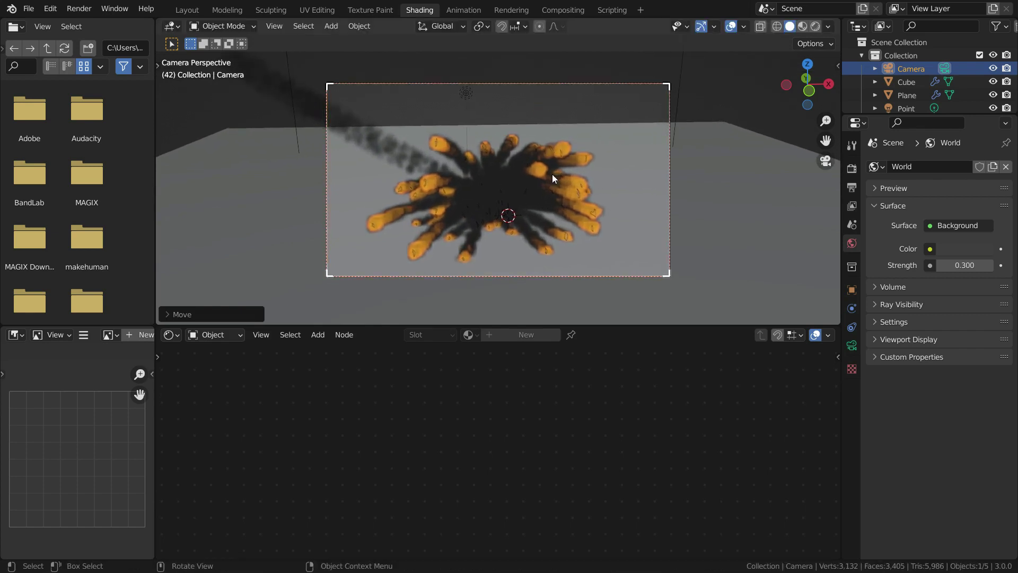
# Set the final render Max Samples to 64.
pyautogui.click(852, 168)
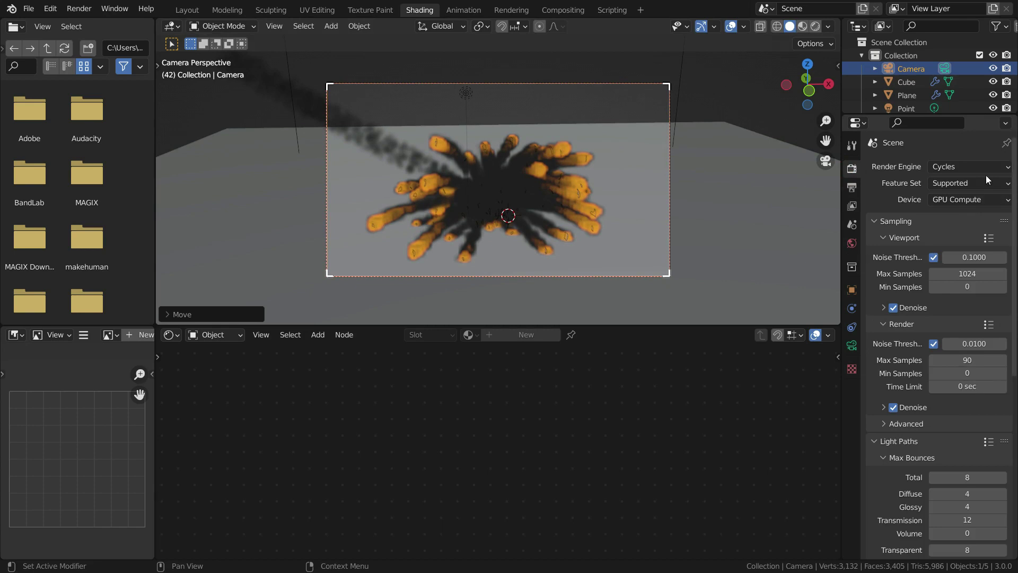
pyautogui.scroll(-4, 913, 259)
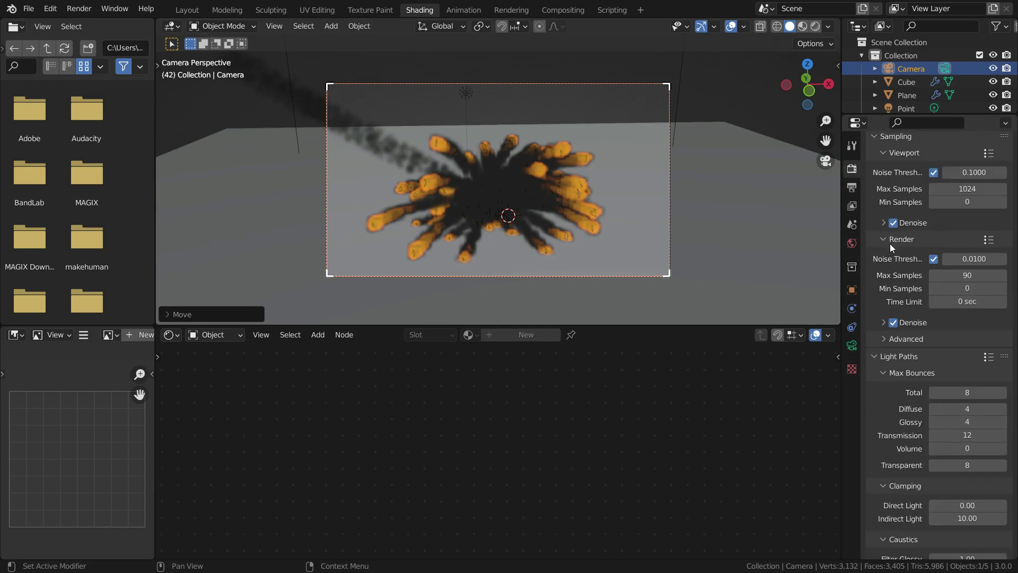
pyautogui.click(970, 275)
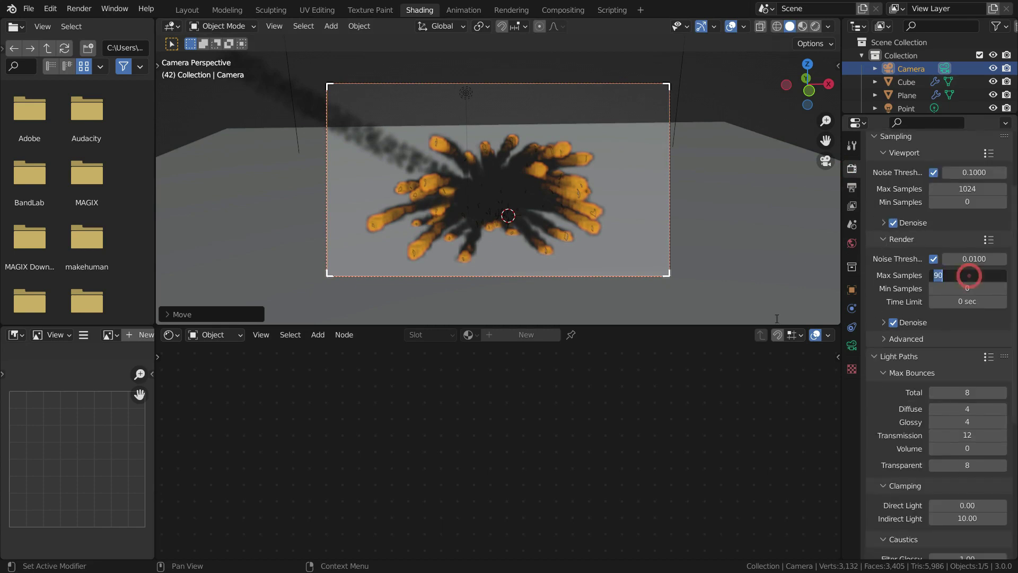
pyautogui.press('Return')
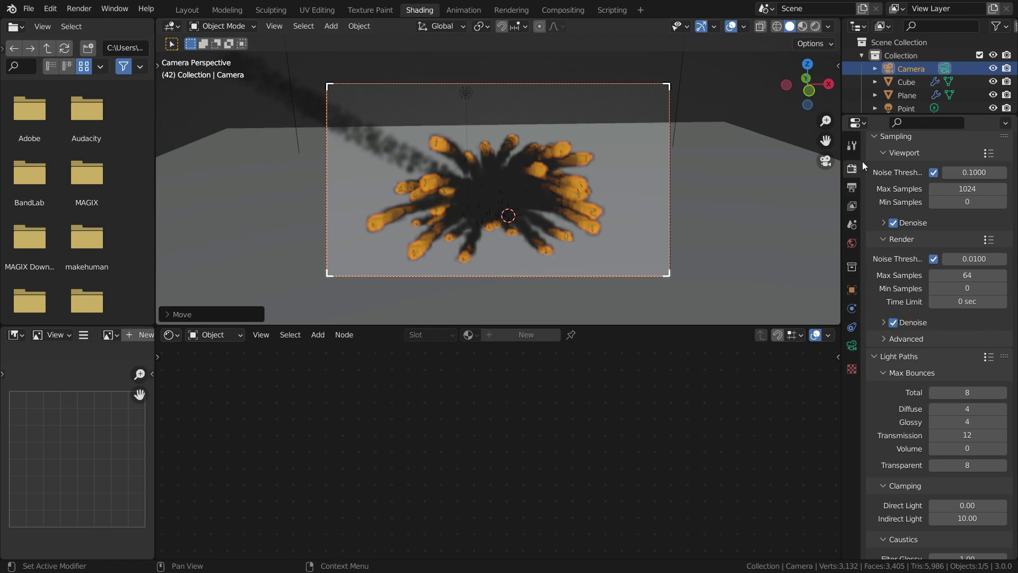
# Set the output resolution to 1280×720 px.
pyautogui.click(853, 188)
pyautogui.scroll(2, 962, 184)
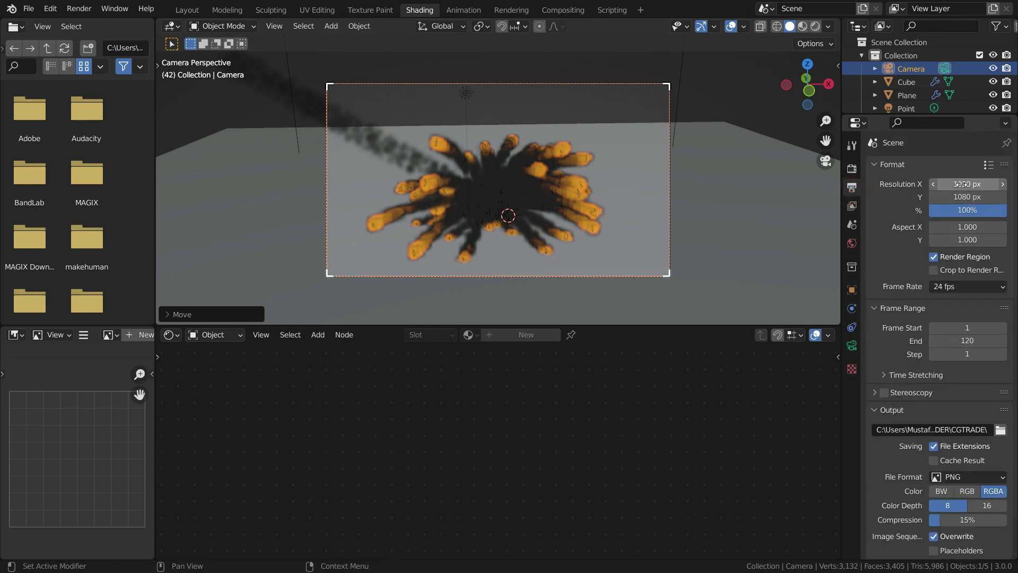
pyautogui.click(953, 198)
pyautogui.write('72')
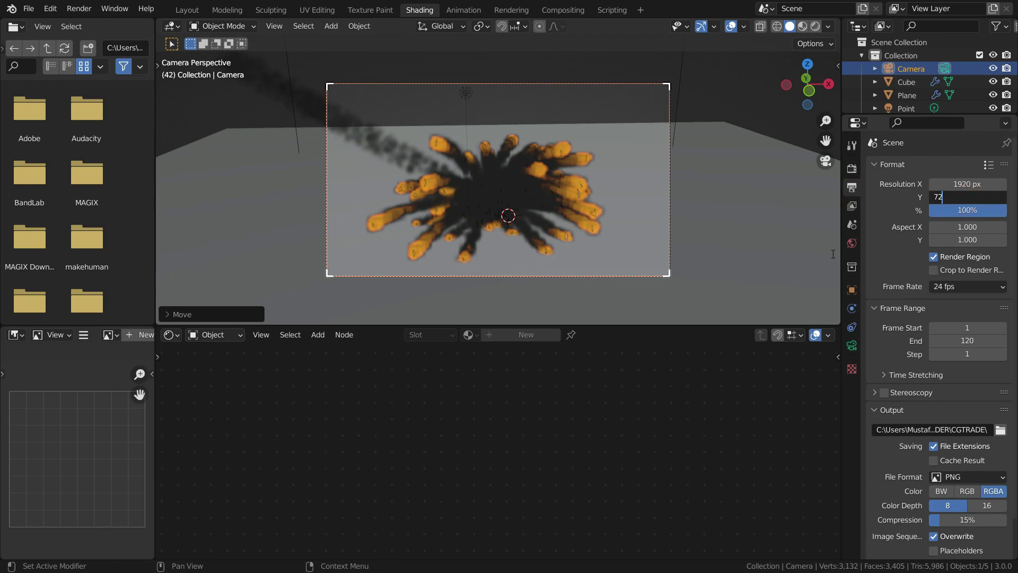
pyautogui.write('0')
pyautogui.hotkey('shift', 'Tab')
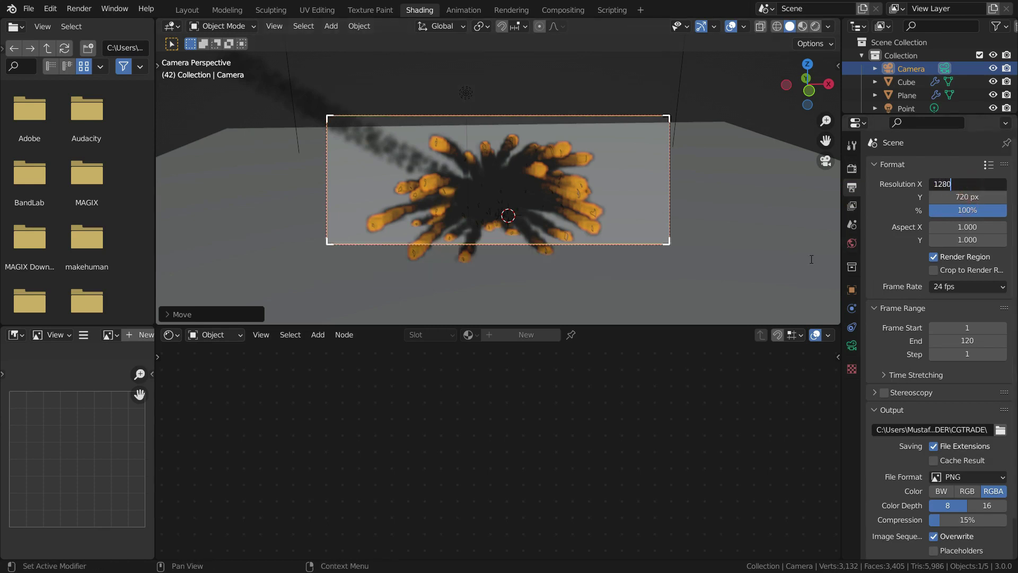
pyautogui.press('Return')
# Send rendered output to the Desktop folder in AVI JPEG format.
pyautogui.scroll(-2, 900, 324)
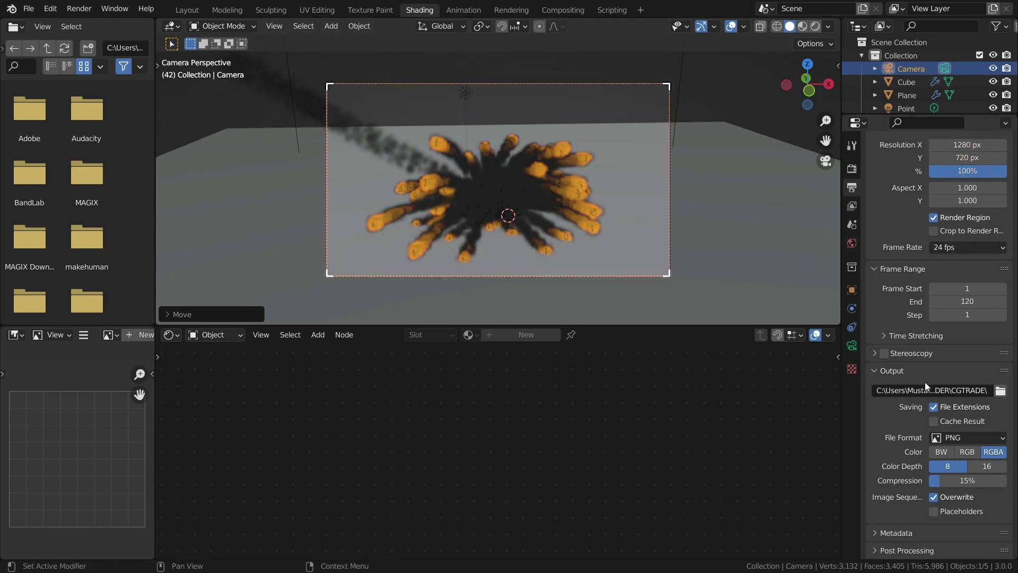
pyautogui.click(1001, 391)
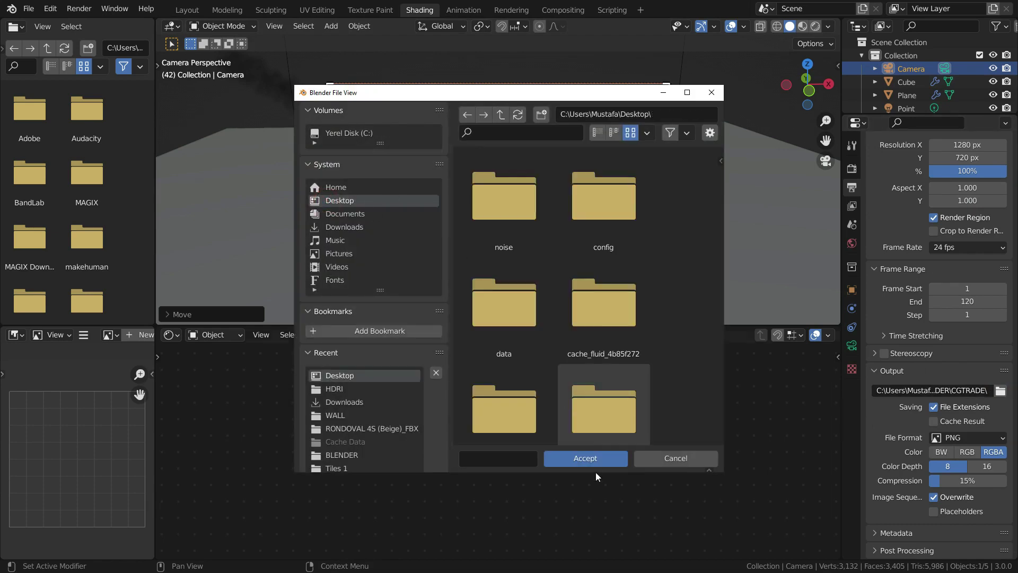
pyautogui.click(593, 459)
pyautogui.click(950, 438)
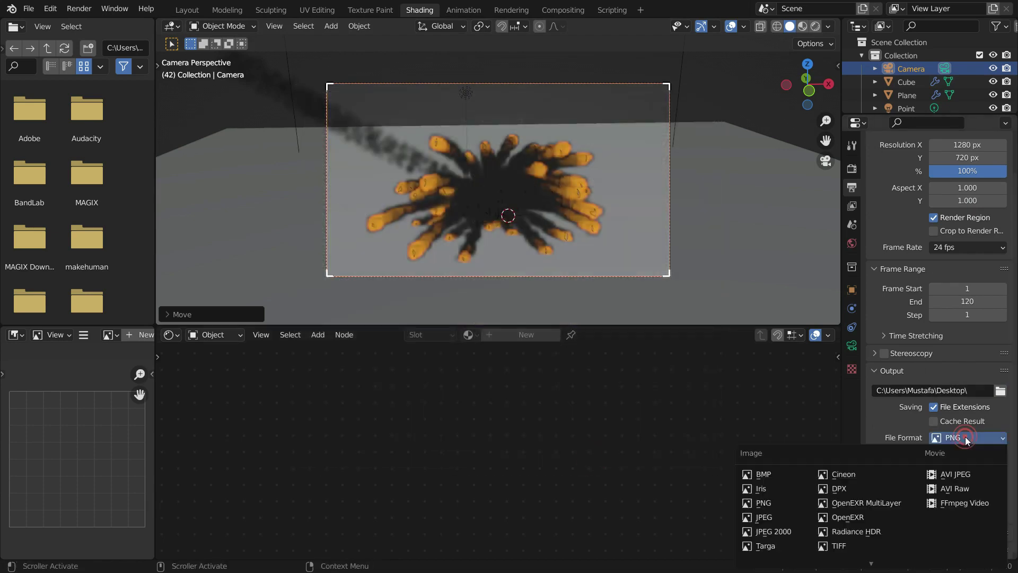
pyautogui.click(950, 474)
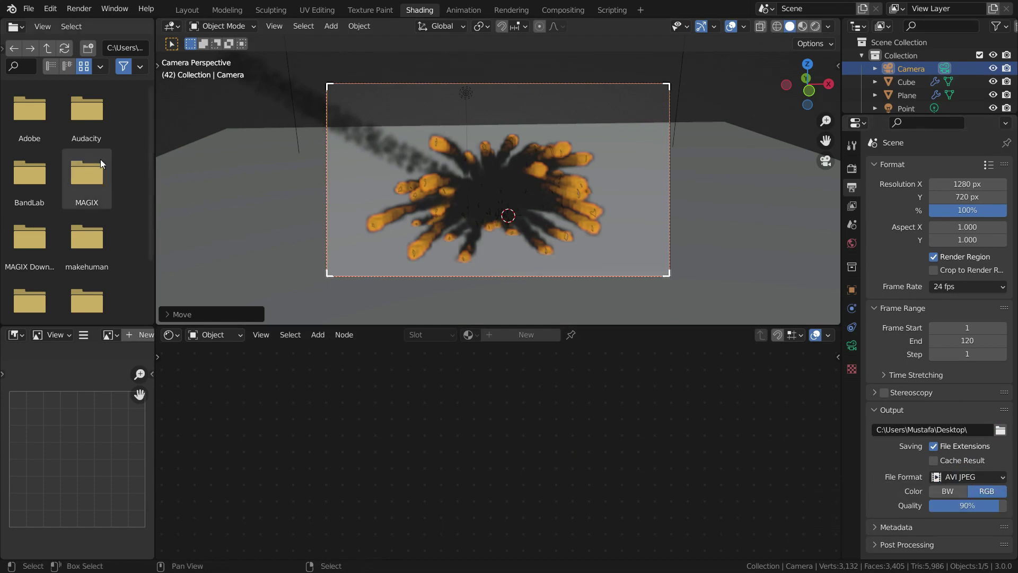
pyautogui.click(79, 8)
# Start rendering the full animation with Render Animation.
pyautogui.click(127, 38)
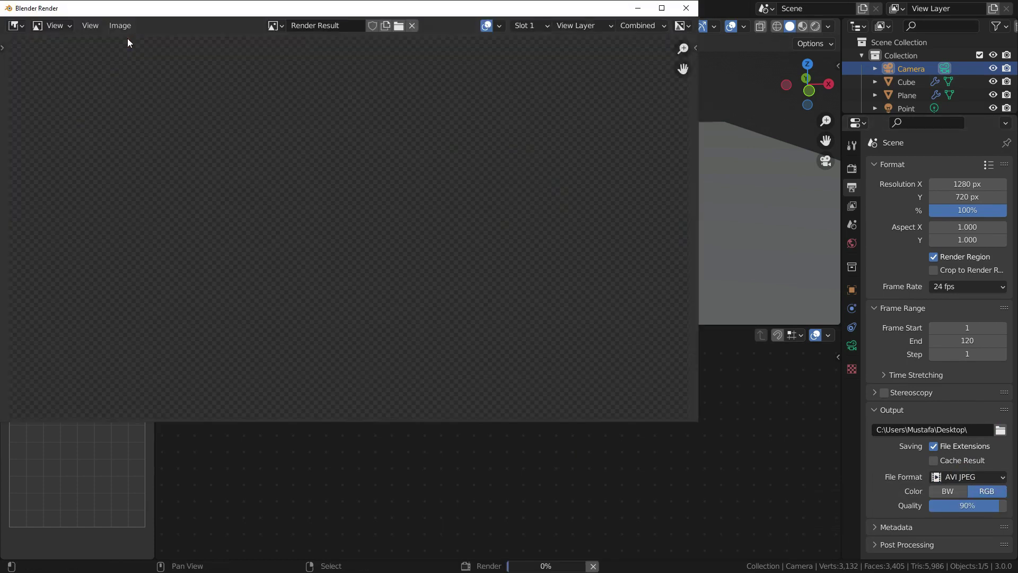